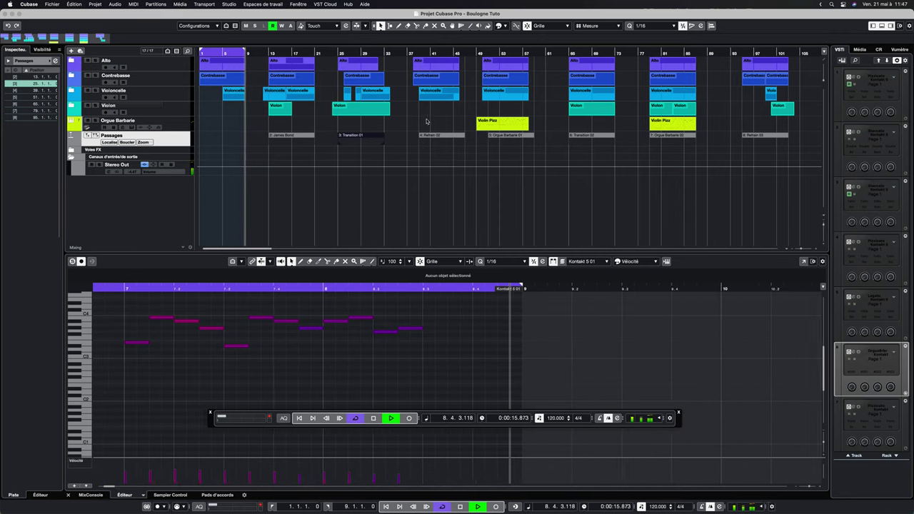
- Stop playback and turn off the cycle loop
key(space)
scroll(370, 116, right, 2)
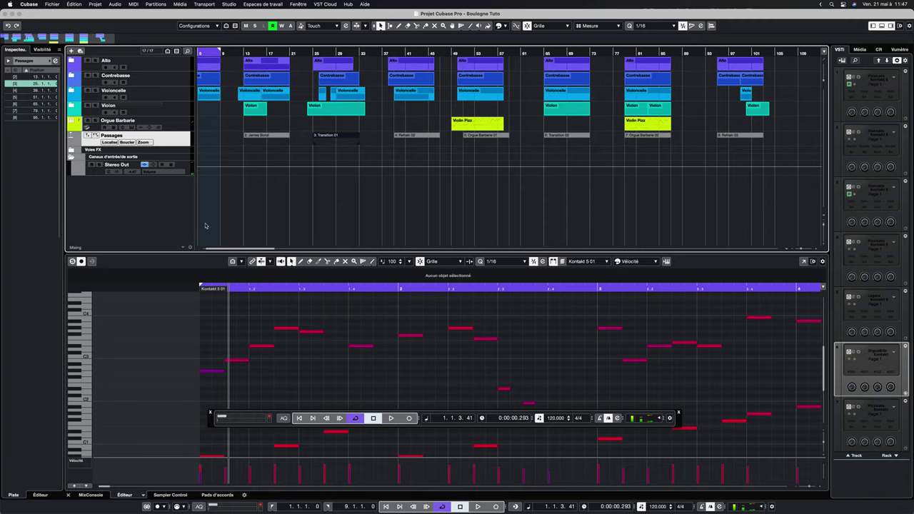
key(KP_Divide)
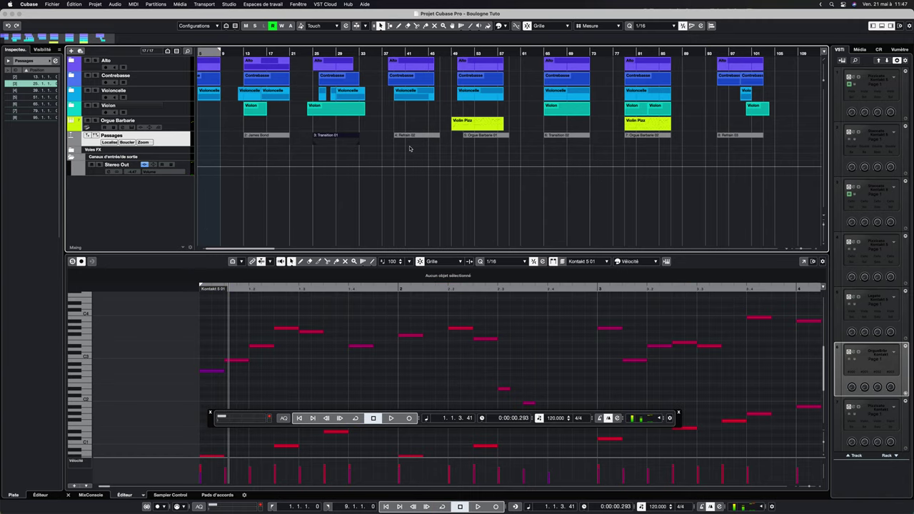
- Place the project cursor at bar 109, in the empty area after the last Refrain passage
scroll(410, 148, right, 15)
click(317, 54)
click(167, 69)
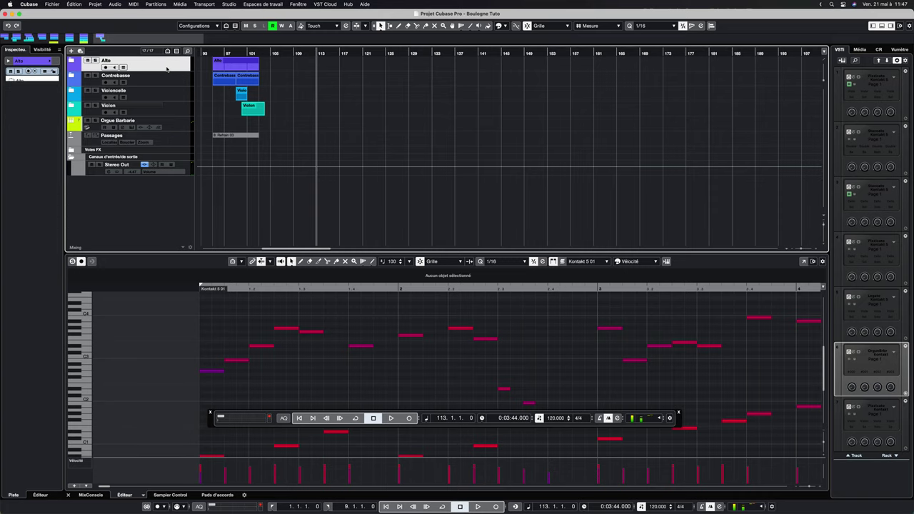
scroll(167, 68, left, 10)
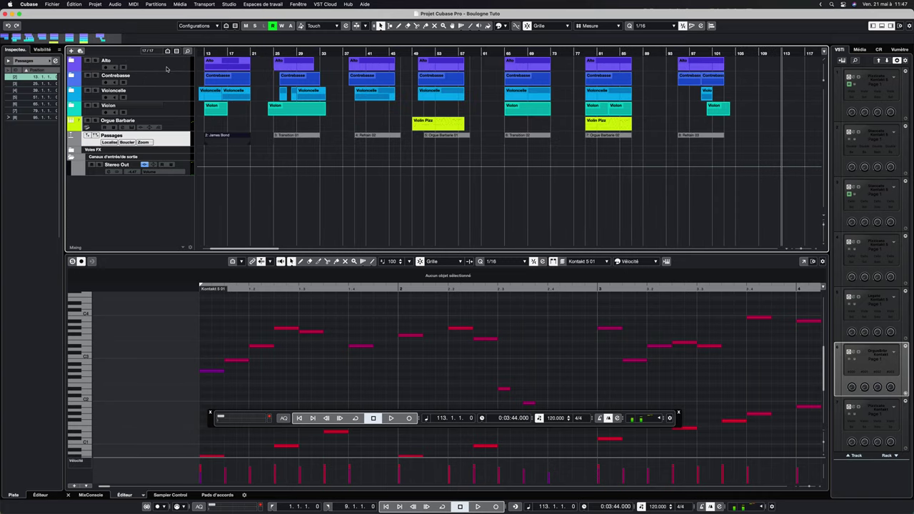
scroll(586, 63, right, 3)
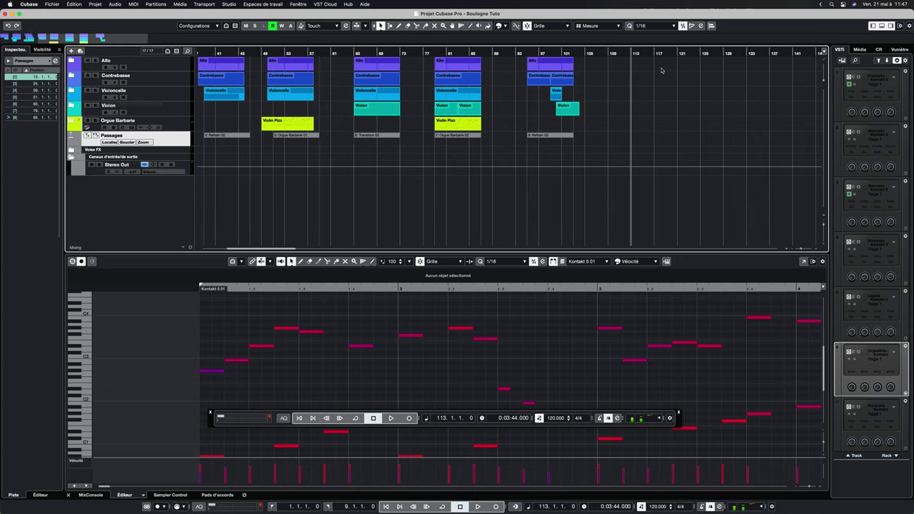
click(604, 54)
click(608, 53)
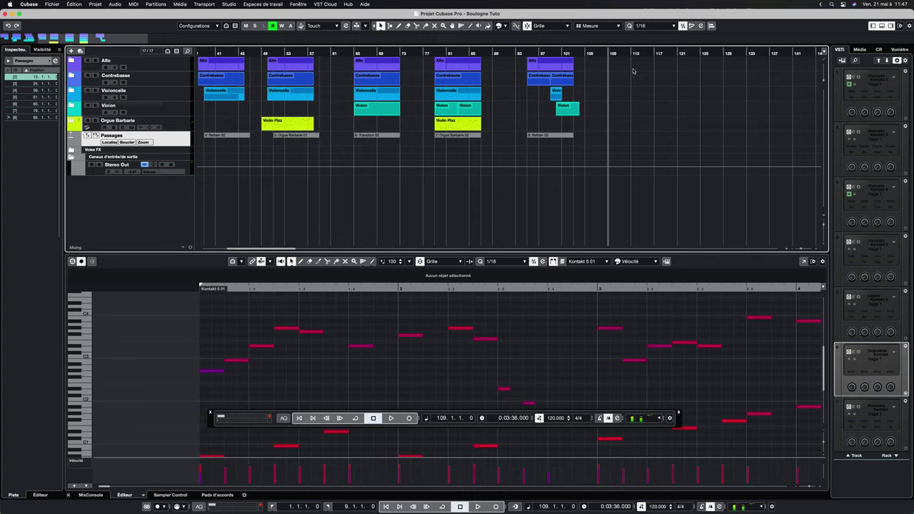
- Select the Alto folder track and undo the last deletion in the project
click(168, 66)
scroll(474, 90, right, 3)
scroll(474, 90, right, 7)
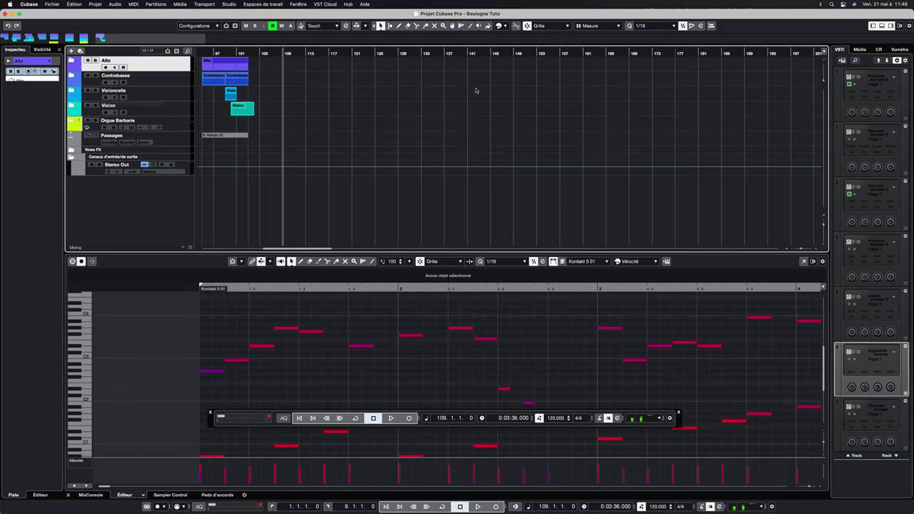
scroll(517, 116, left, 18)
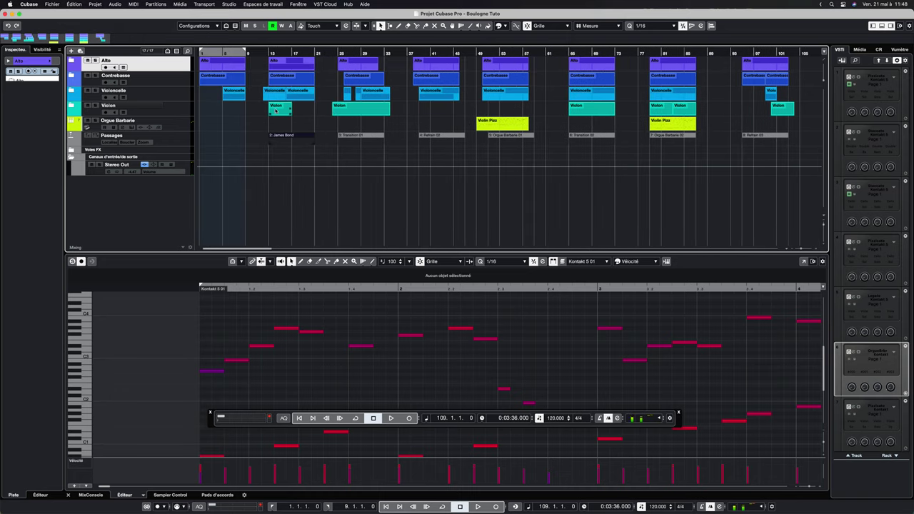
click(74, 4)
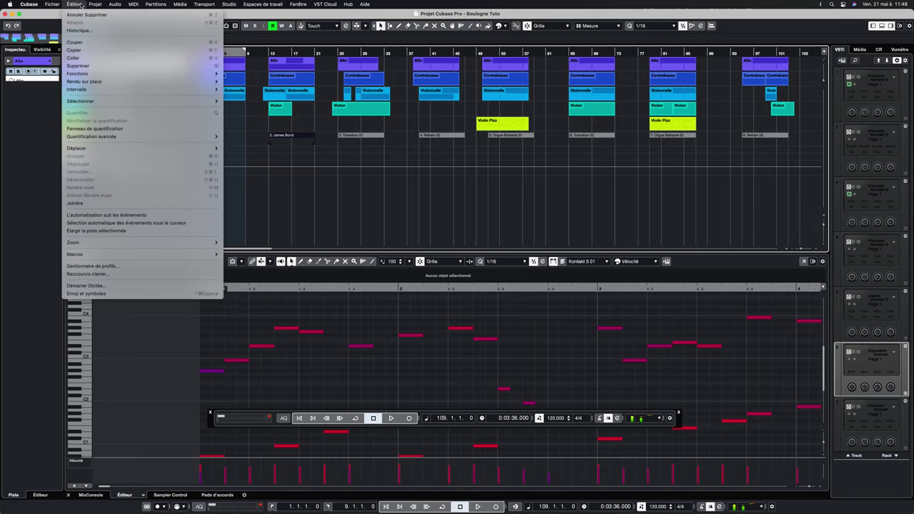
click(86, 15)
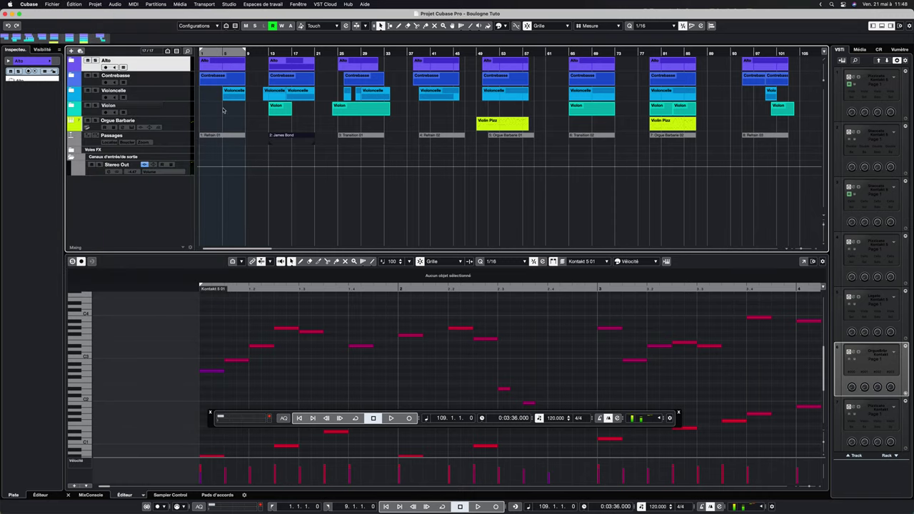
- Expand the Alto folder, select its Pizzicato track and open that track's Kontakt instrument
scroll(231, 120, right, 5)
scroll(232, 120, right, 3)
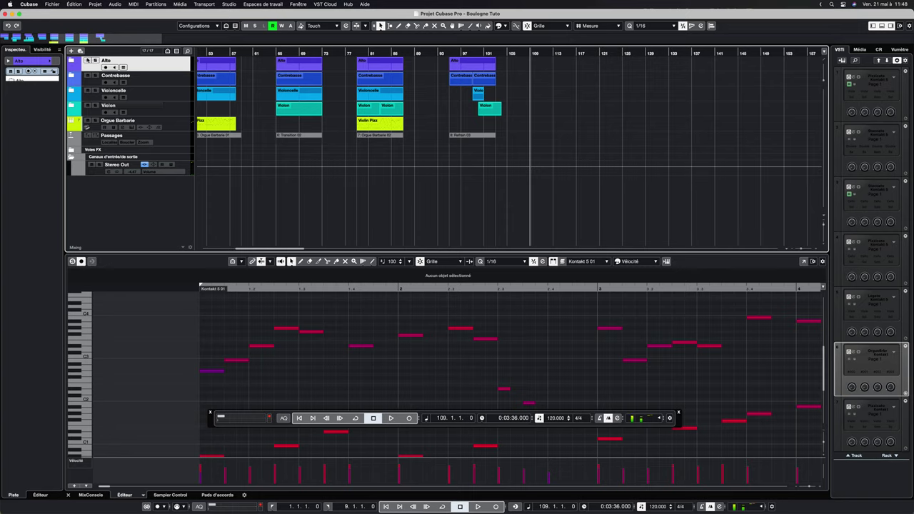
click(72, 60)
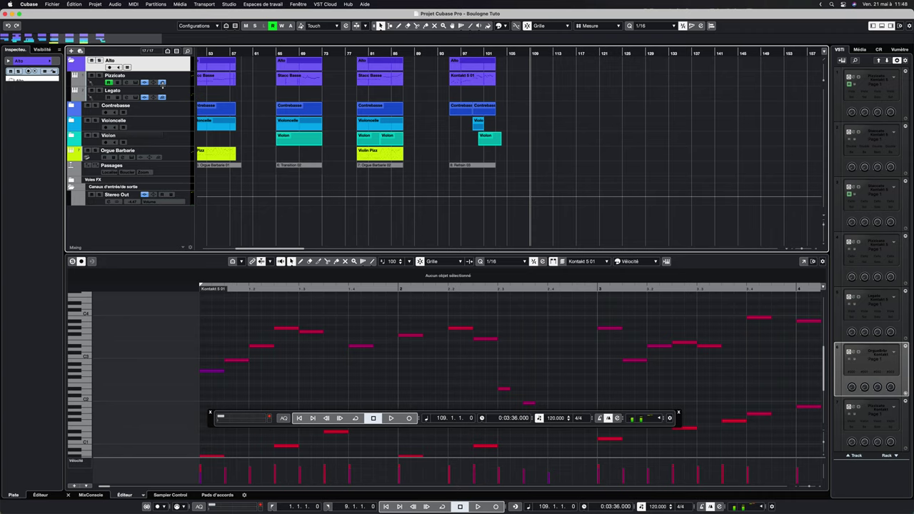
click(107, 75)
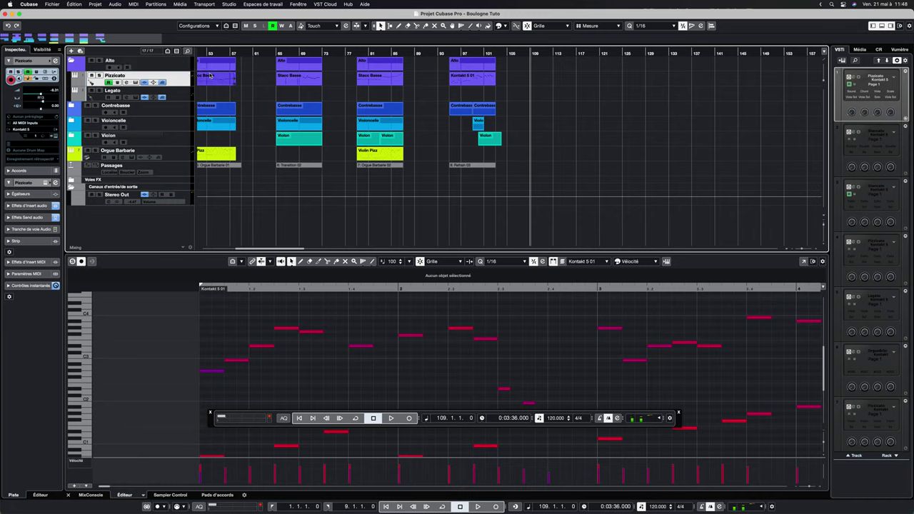
click(134, 83)
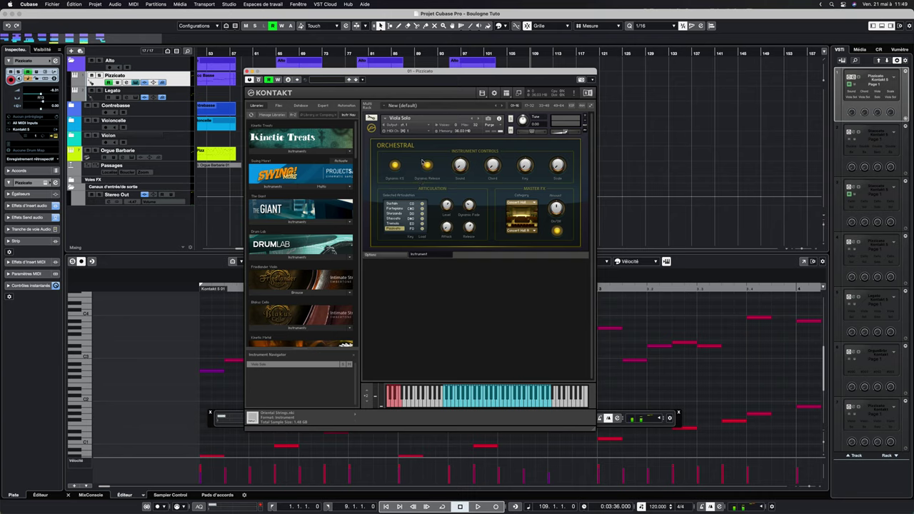
- Browse the Kontakt library and try the Viola Solo's Sustain, Staccato and Tremolo articulations, ending on Pizzicato
scroll(267, 234, down, 15)
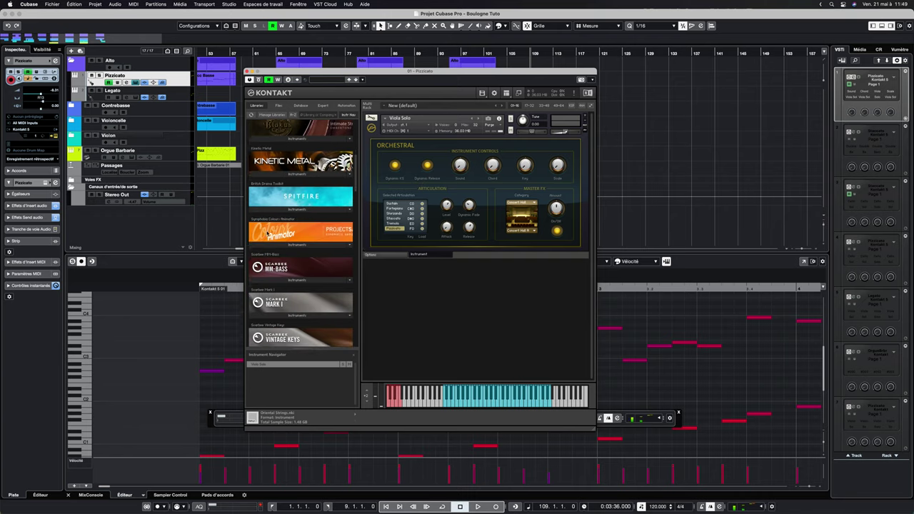
scroll(267, 235, up, 10)
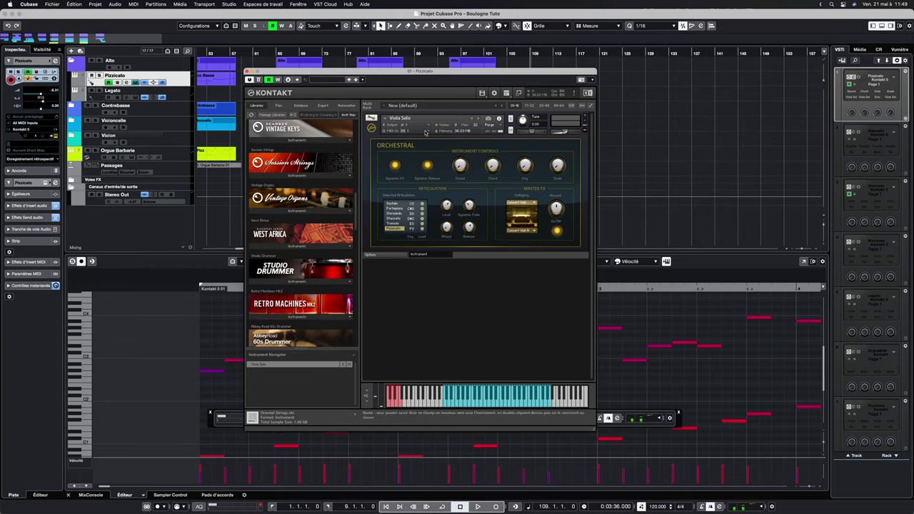
click(395, 205)
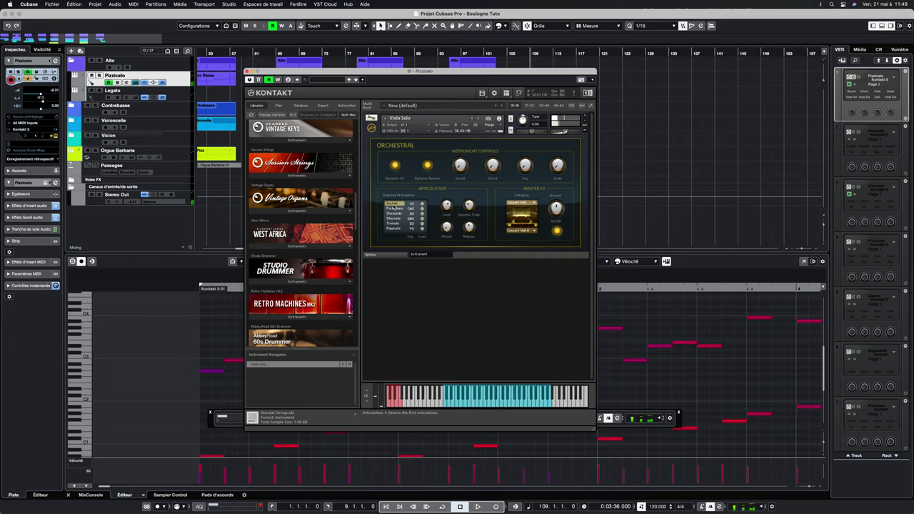
click(395, 219)
click(396, 224)
click(394, 229)
- Return the project cursor to bar 1 and close the Kontakt window
scroll(201, 54, left, 10)
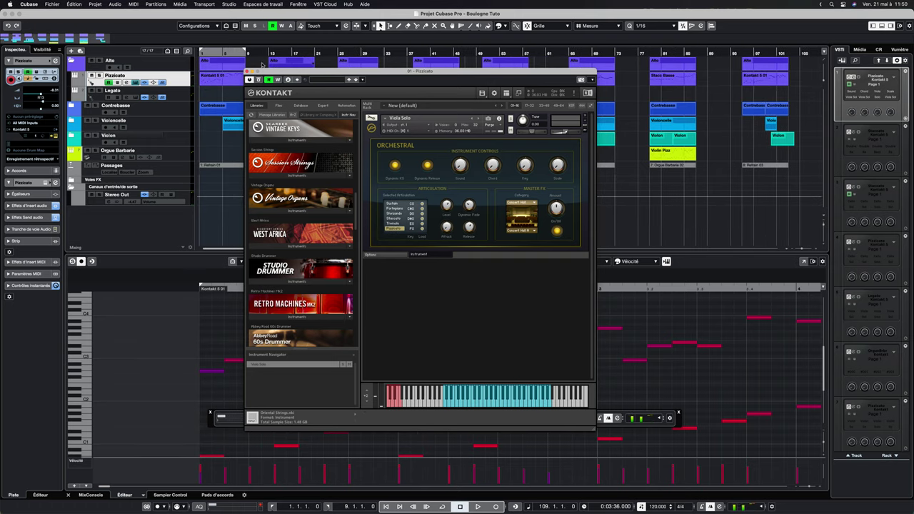
click(201, 53)
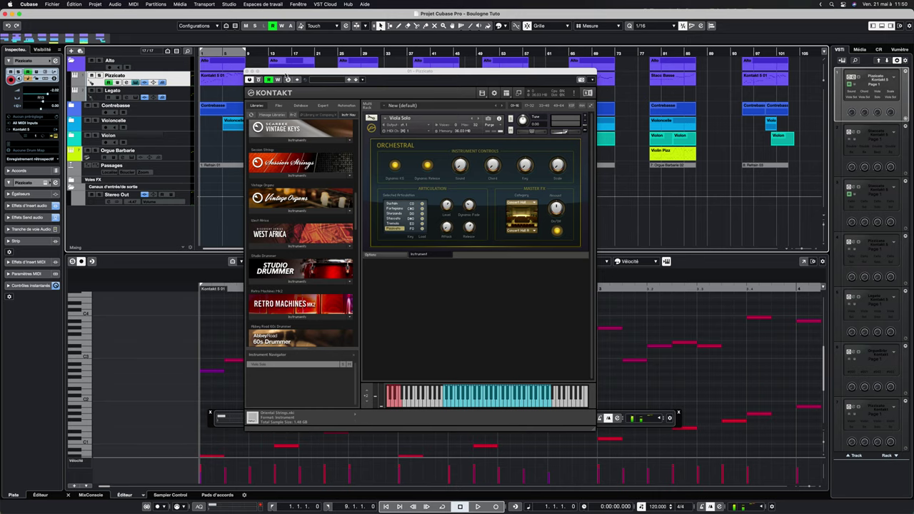
click(247, 72)
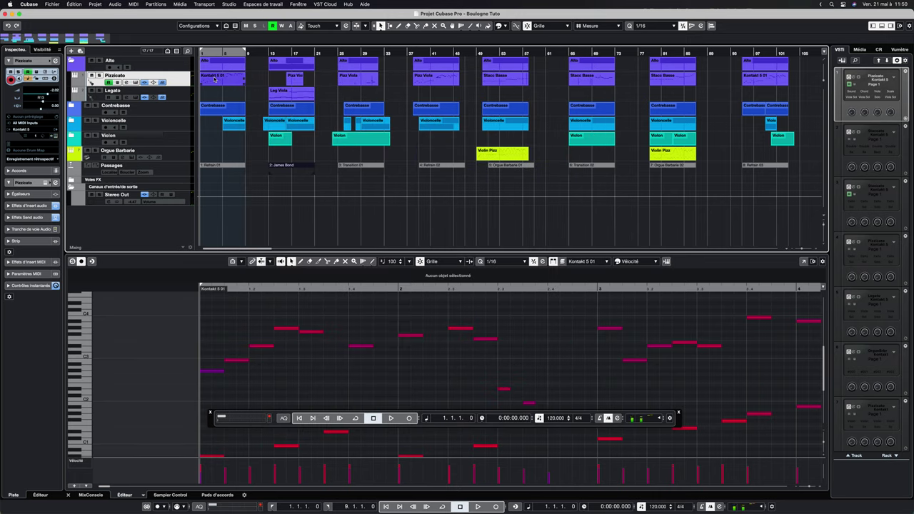
- Show the first Pizzicato part, Kontakt 5 01, in the key editor and audition its opening notes one by one
click(215, 78)
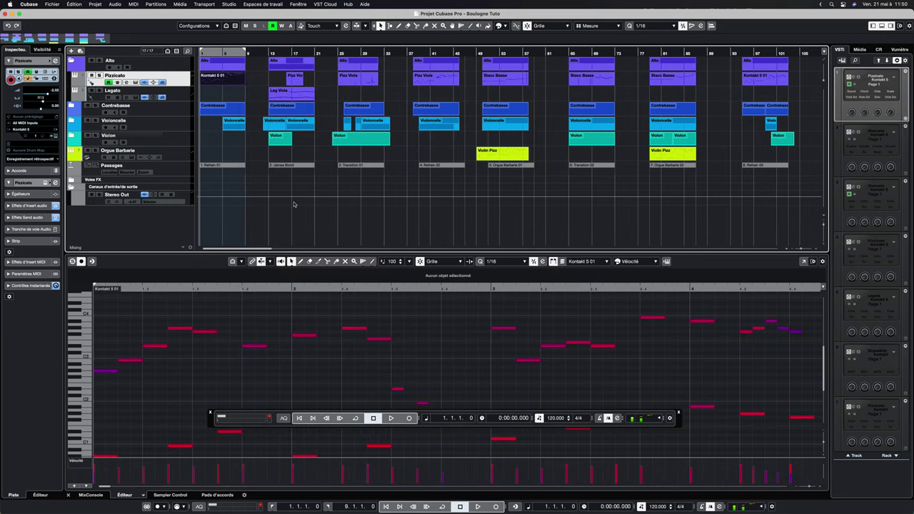
scroll(158, 357, left, 3)
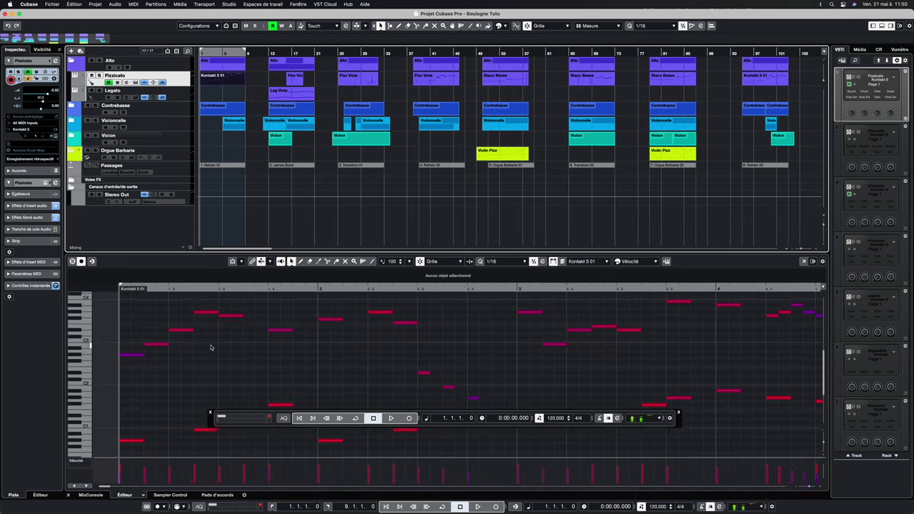
click(158, 357)
click(177, 344)
click(202, 330)
click(226, 312)
click(251, 316)
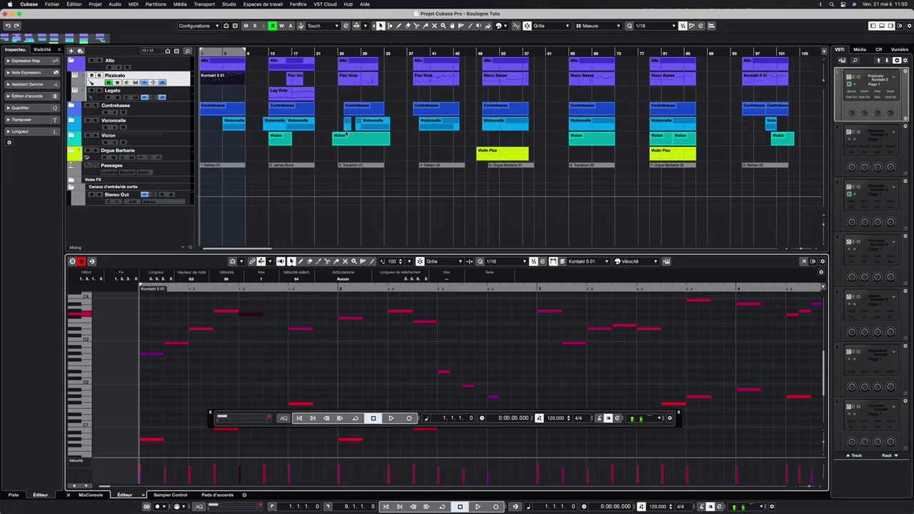
- Record a short MIDI phrase on the Pizzicato track from bar 109 to about bar 114
scroll(360, 129, right, 10)
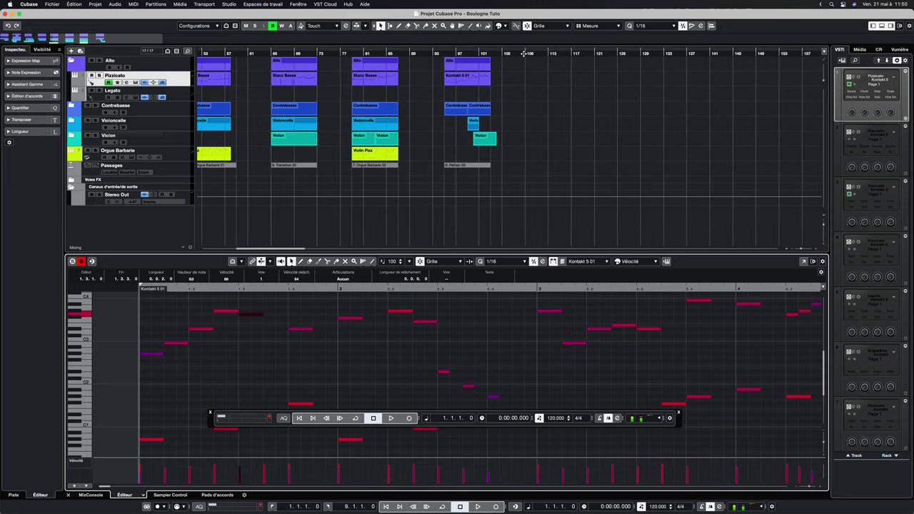
click(525, 54)
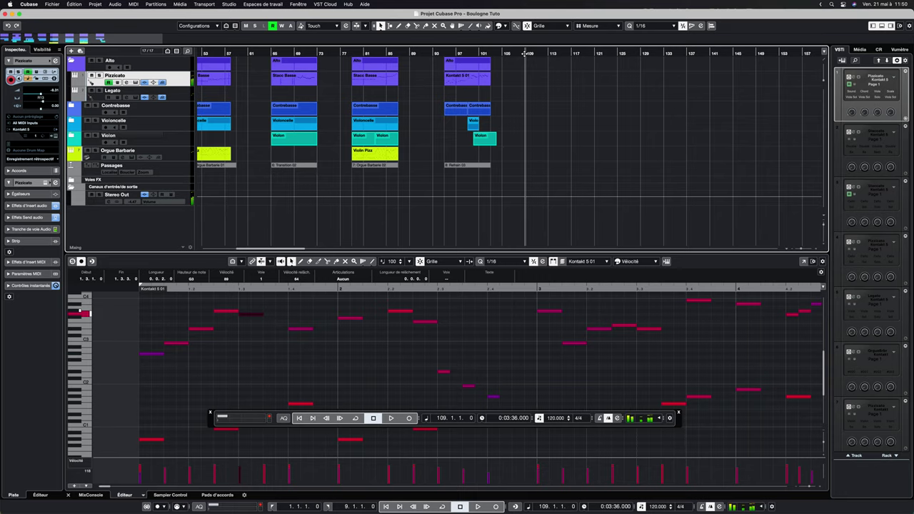
key(space)
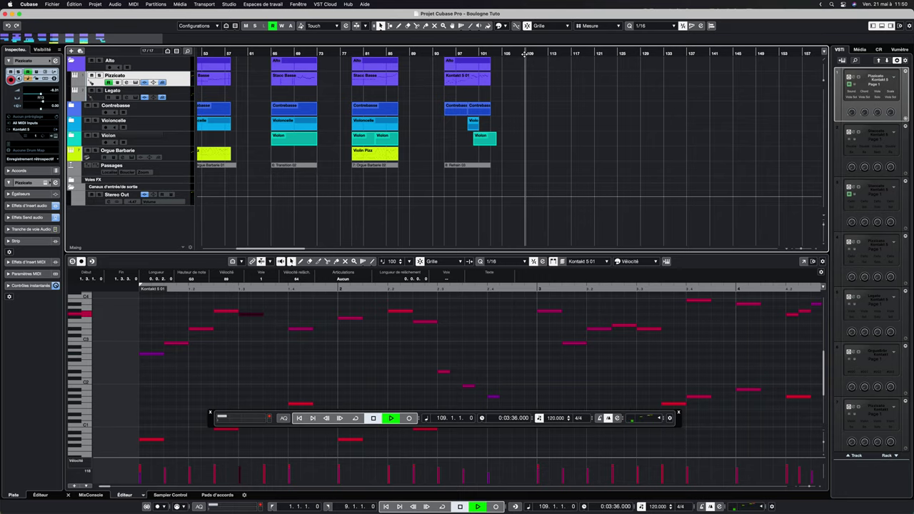
click(409, 418)
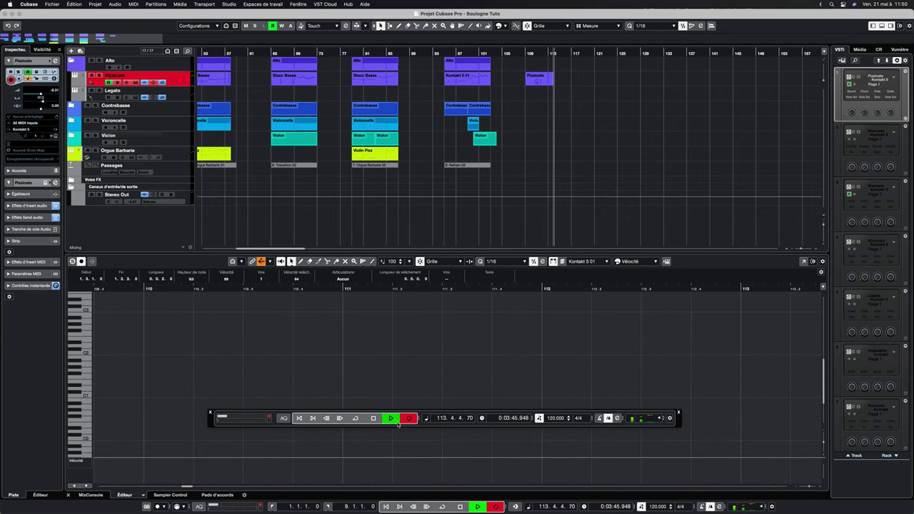
click(373, 418)
- Play back the newly recorded Pizzicato notes around bar 111, stopping after the phrase
scroll(490, 358, left, 10)
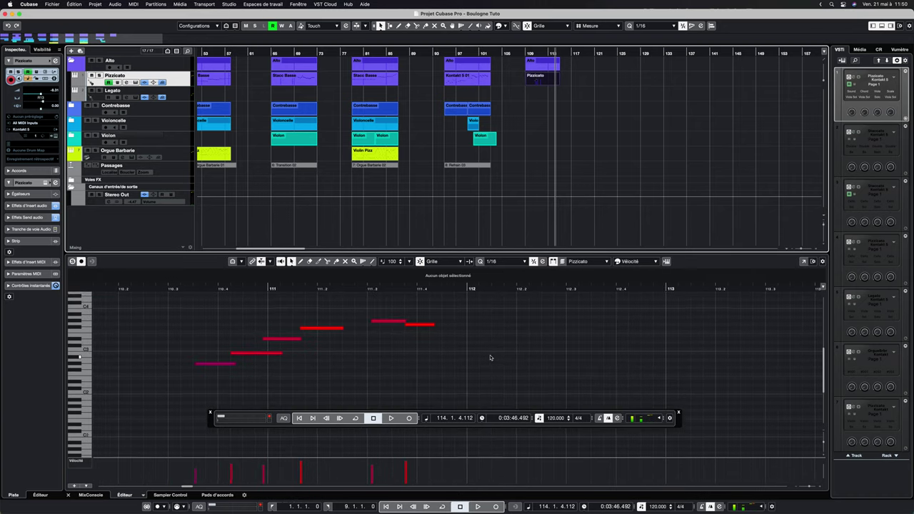
click(215, 288)
key(space)
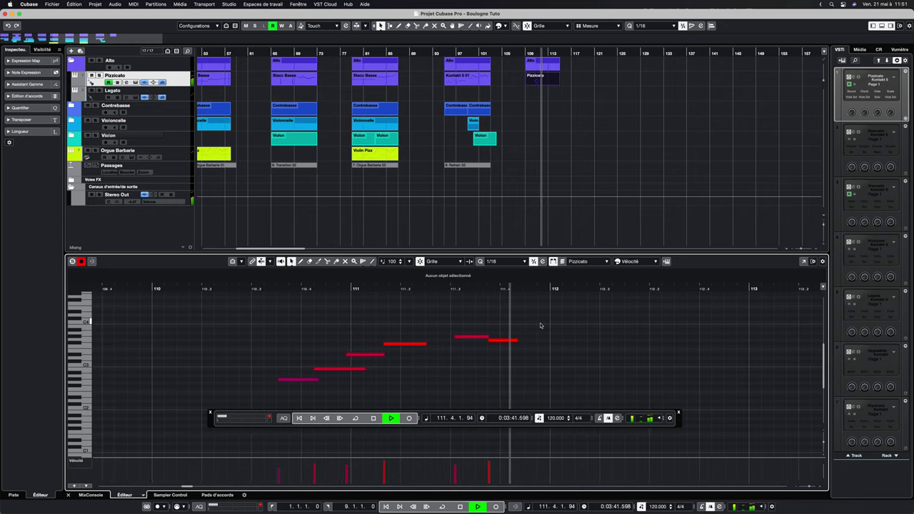
key(space)
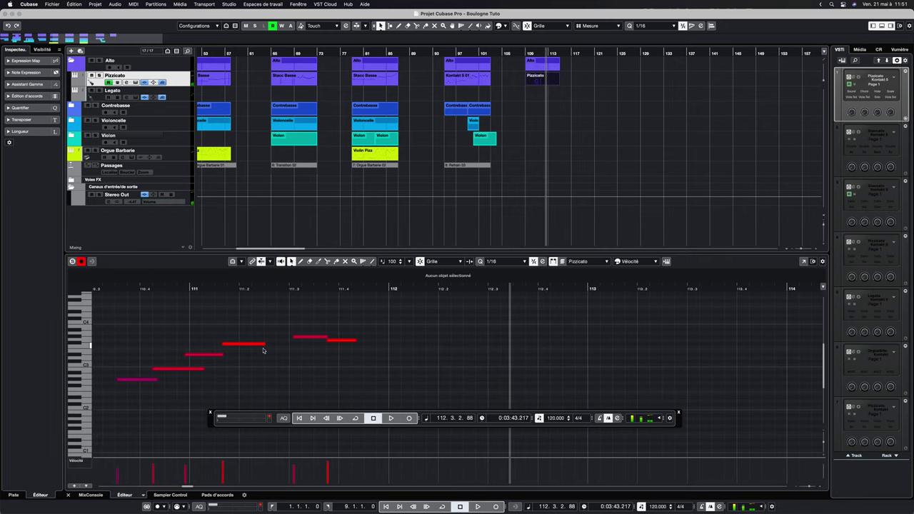
- Enable the metronome click and record a second phrase on the Pizzicato track from bar 115 to about bar 121
scroll(263, 351, left, 2)
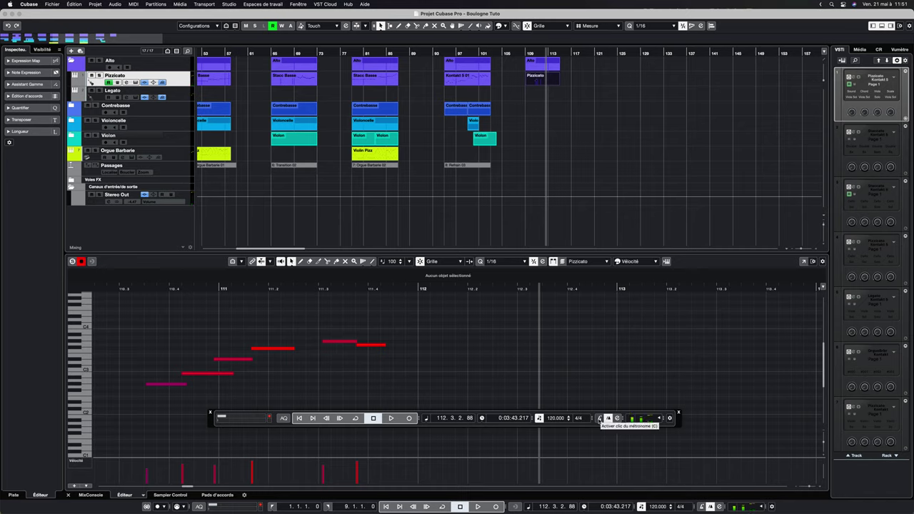
click(601, 419)
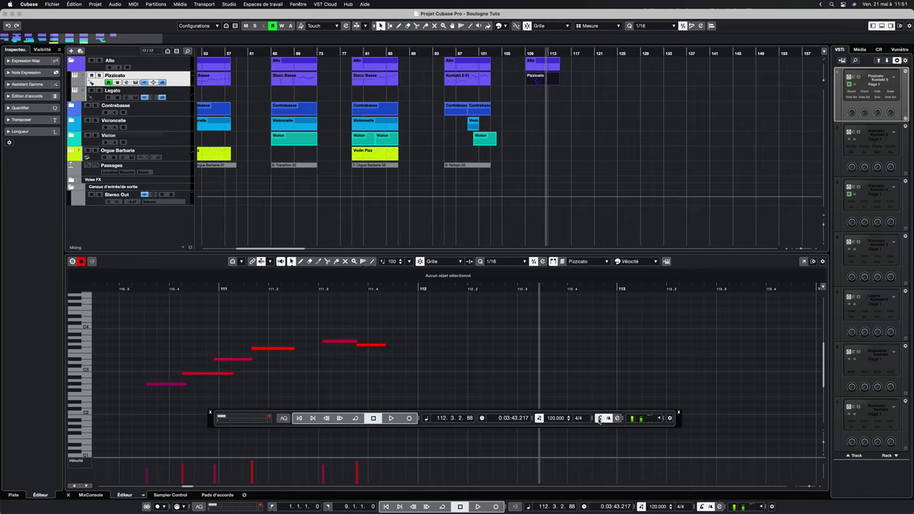
click(552, 53)
key(space)
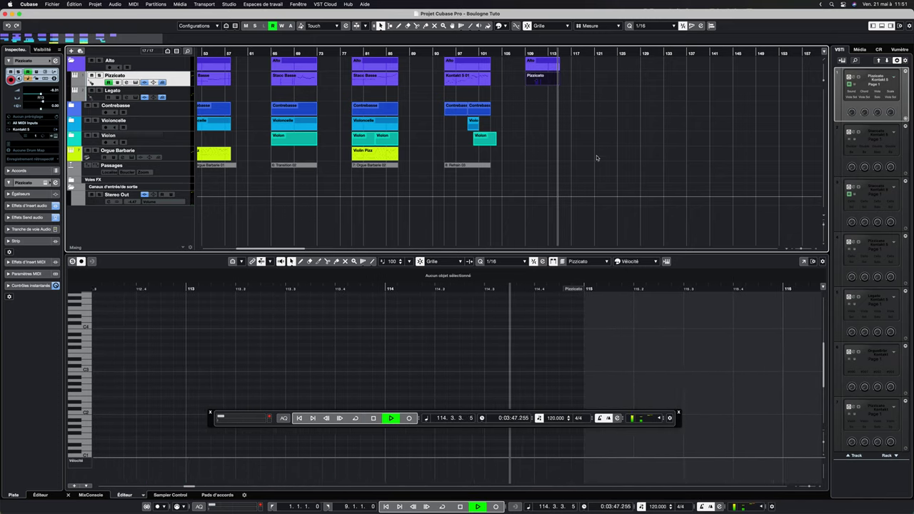
click(410, 418)
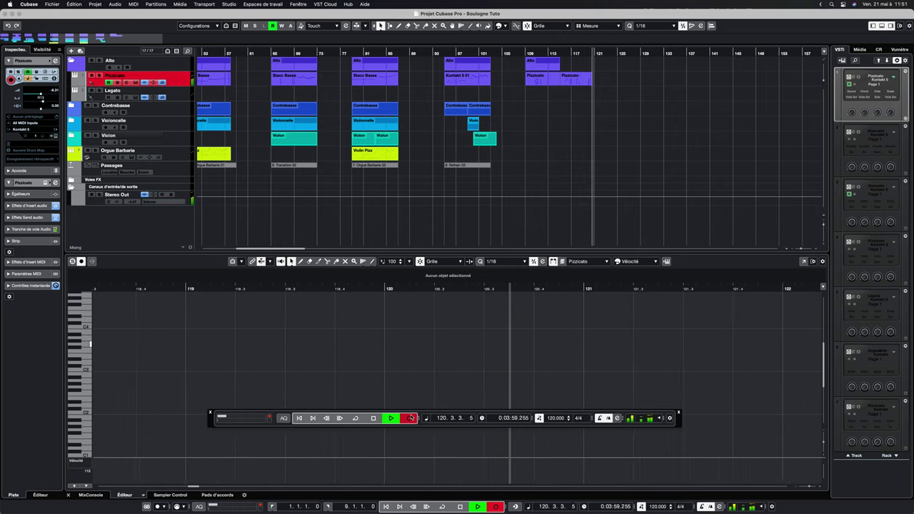
key(space)
- Move the five-note Pizzicato phrase near bar 120 so its first note starts exactly on bar 120
scroll(547, 343, right, 10)
scroll(548, 343, down, 2)
scroll(503, 346, right, 2)
drag(586, 312, 427, 399)
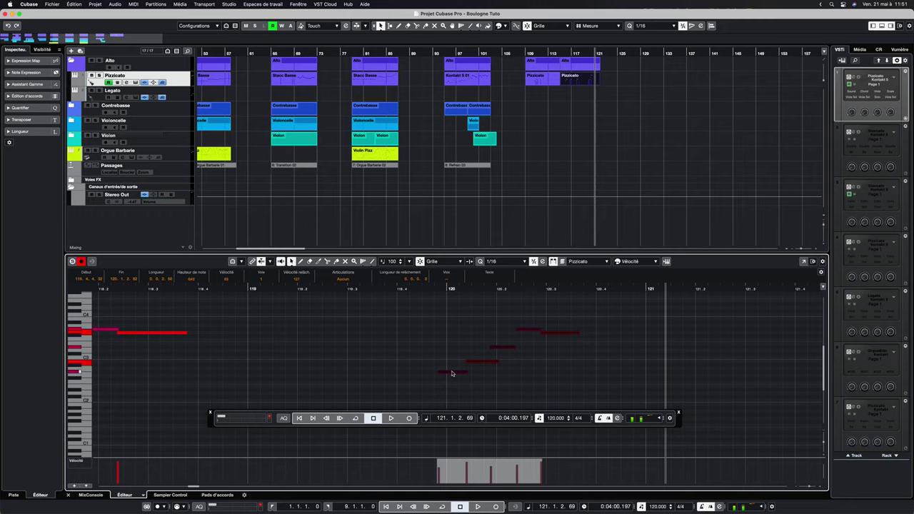
drag(451, 375, 459, 376)
click(477, 340)
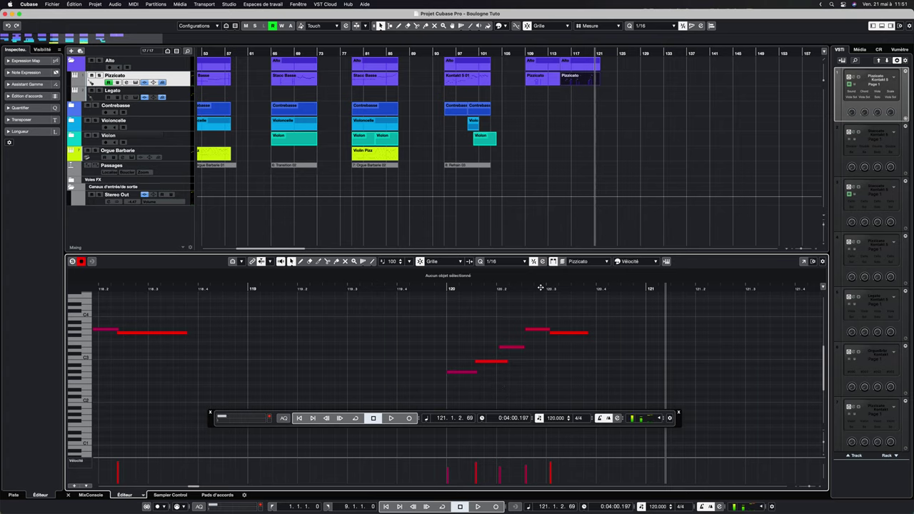
- Quantize the individual notes of the bar 120 phrase to the 1/16 grid, checking all five notes together
click(490, 362)
key(q)
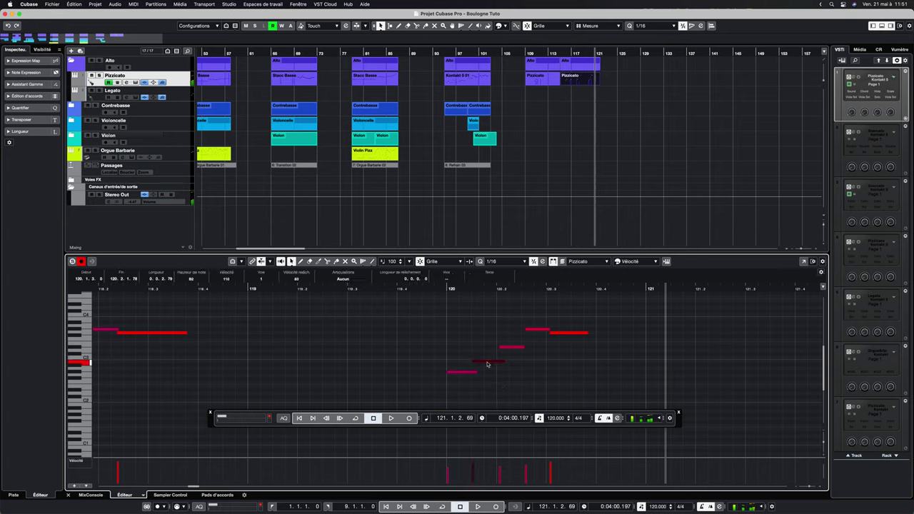
click(508, 350)
key(q)
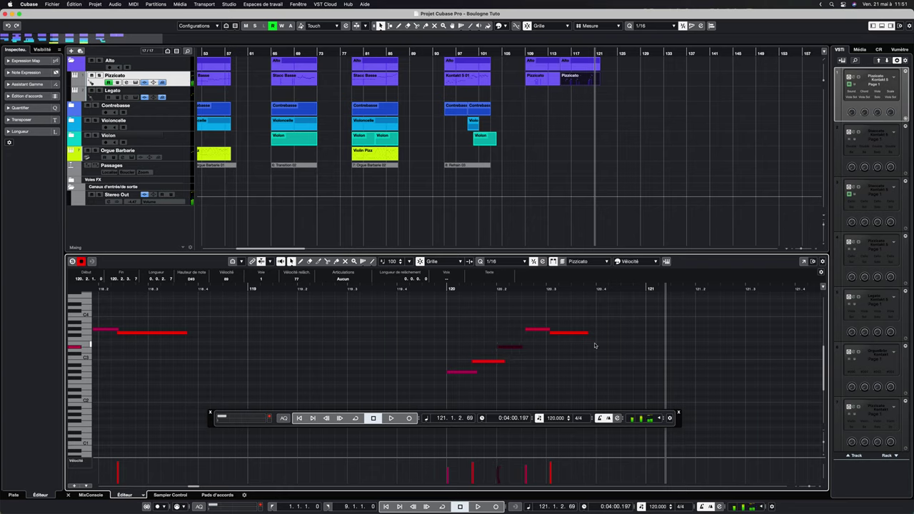
drag(584, 317, 457, 387)
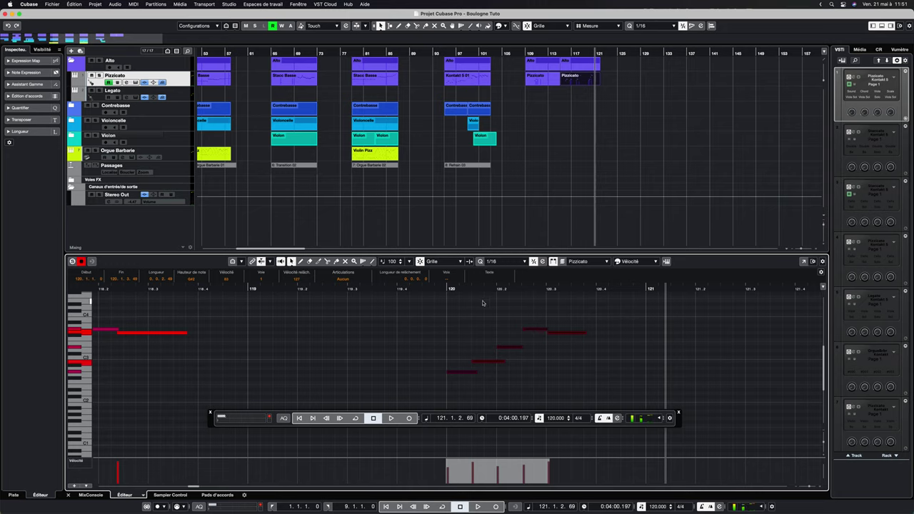
- Trim the start of the second recorded Pizzicato part to bar 119 and play back its phrase from bar 120
click(564, 86)
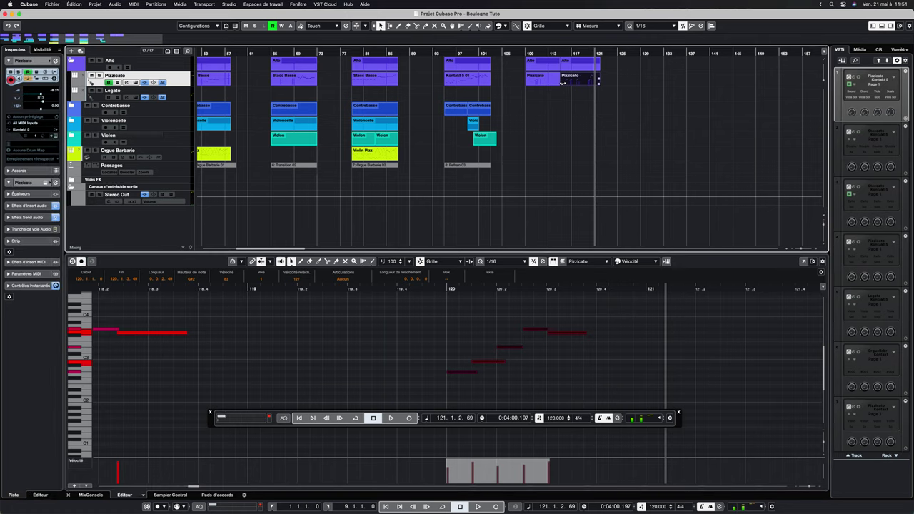
drag(563, 83, 586, 90)
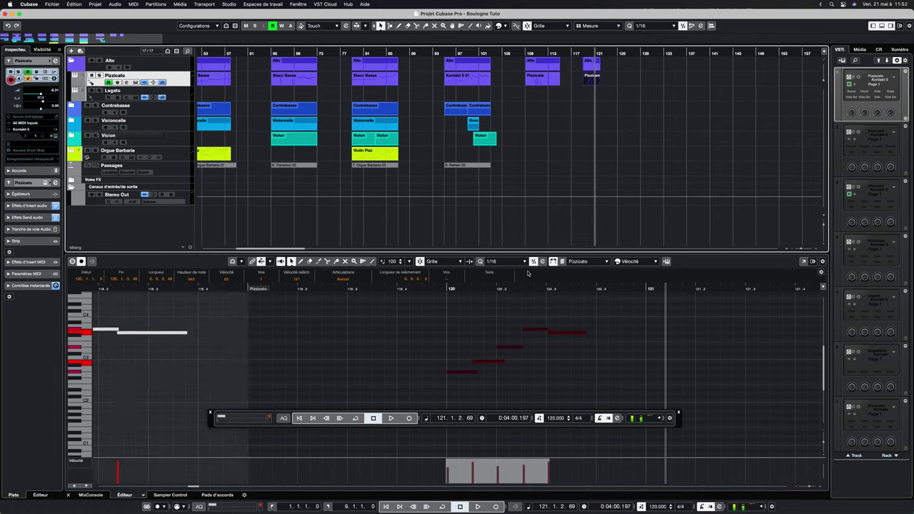
double_click(445, 289)
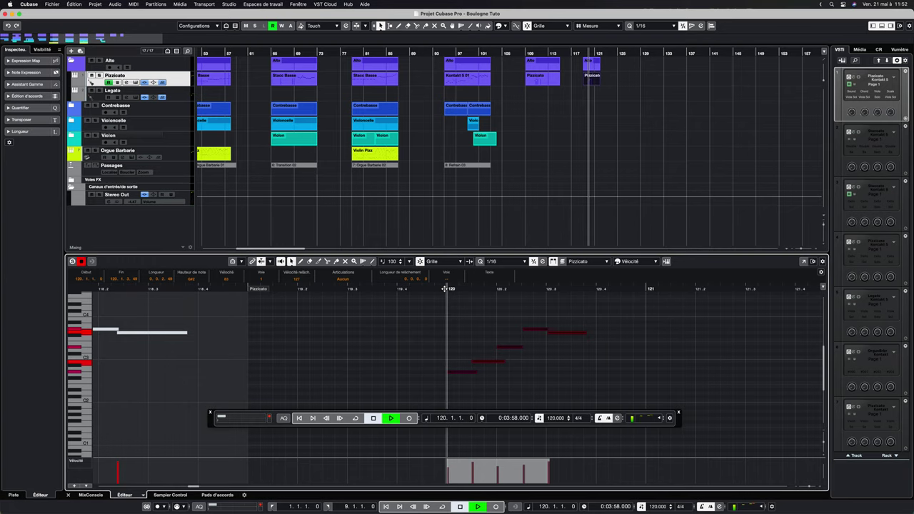
key(space)
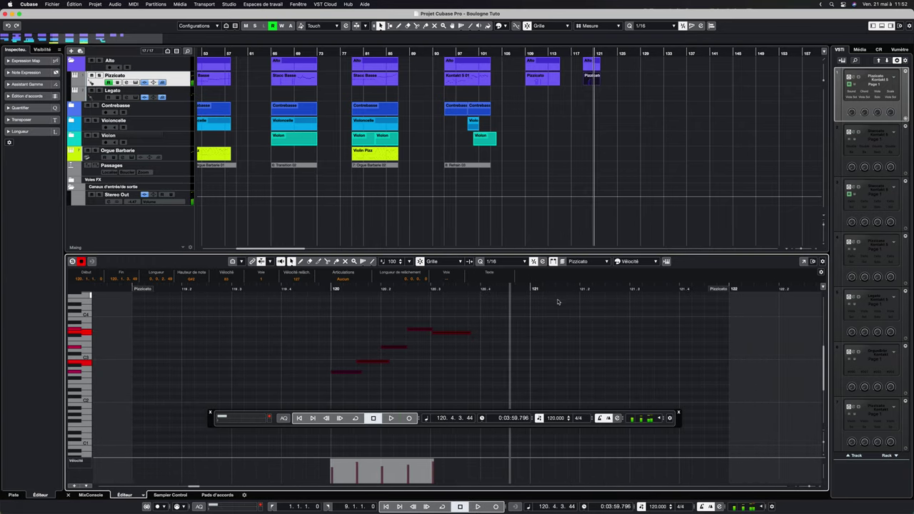
- Delete the first recorded Pizzicato part at bar 109 and play the remaining part from bar 120
click(545, 81)
key(Delete)
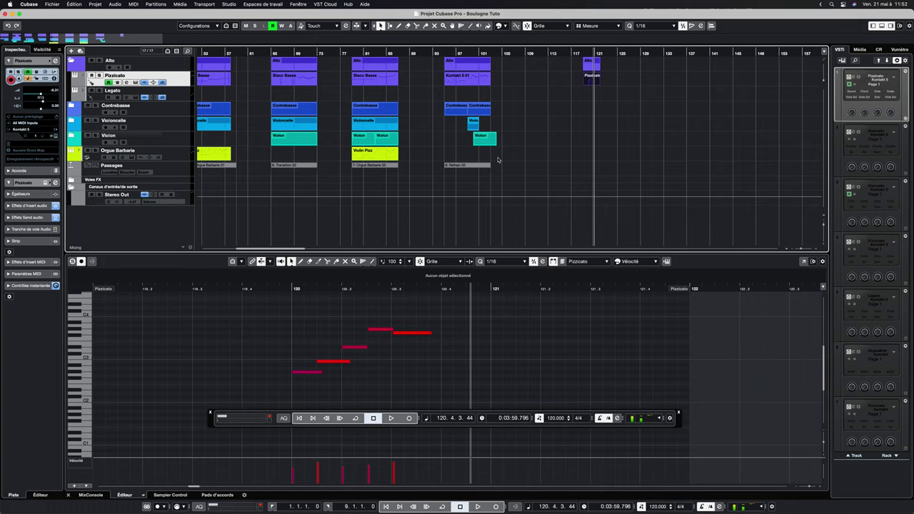
click(290, 289)
key(space)
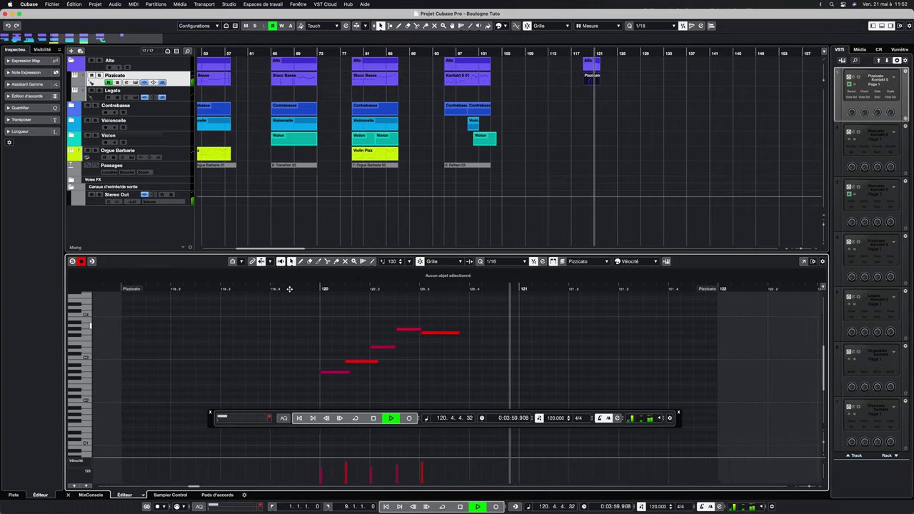
key(space)
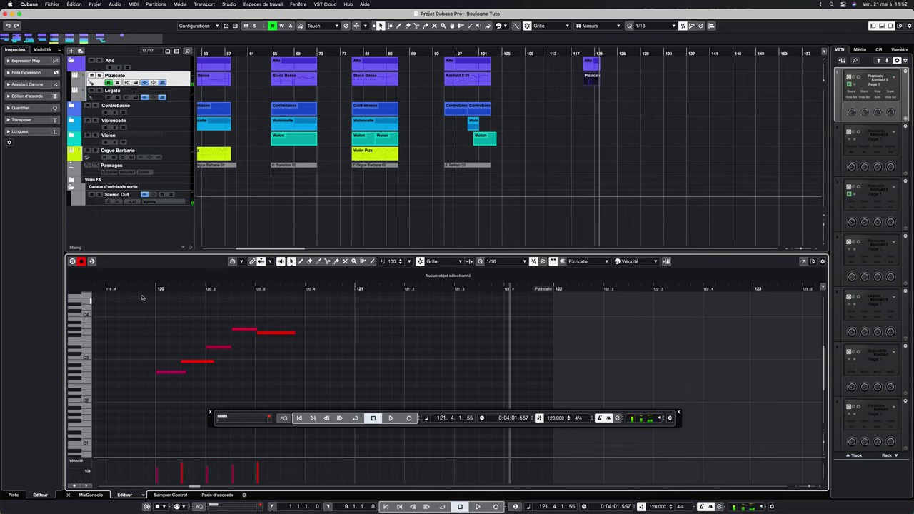
- Replay the bar 120 Pizzicato phrase twice more, stopping just past the end of its part at bar 122
click(153, 289)
key(space)
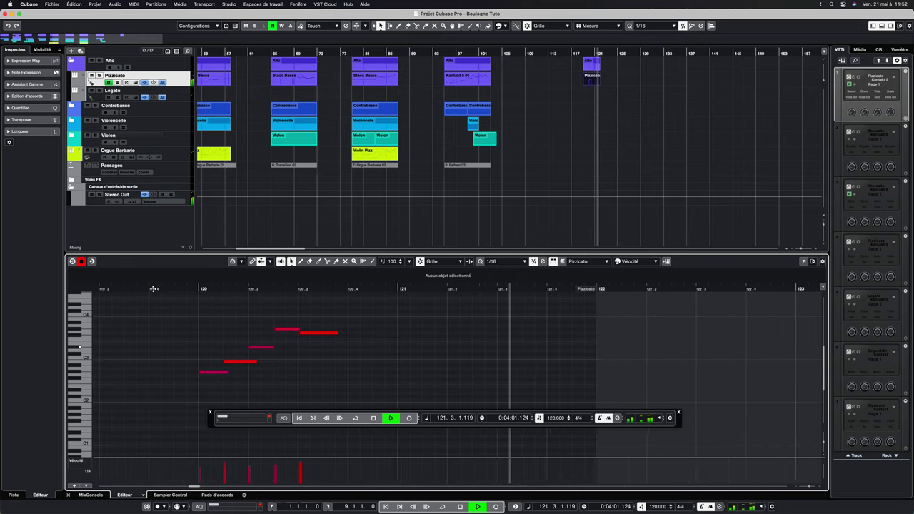
click(373, 419)
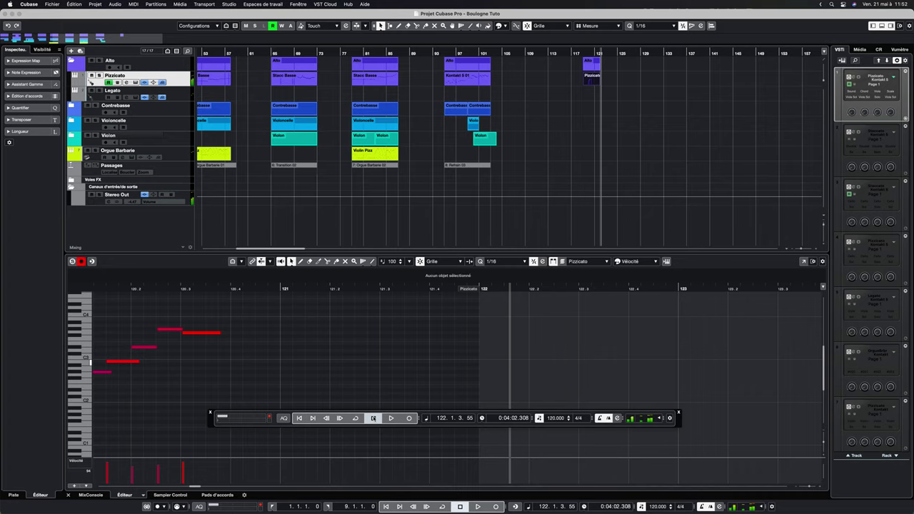
click(373, 419)
click(133, 289)
key(space)
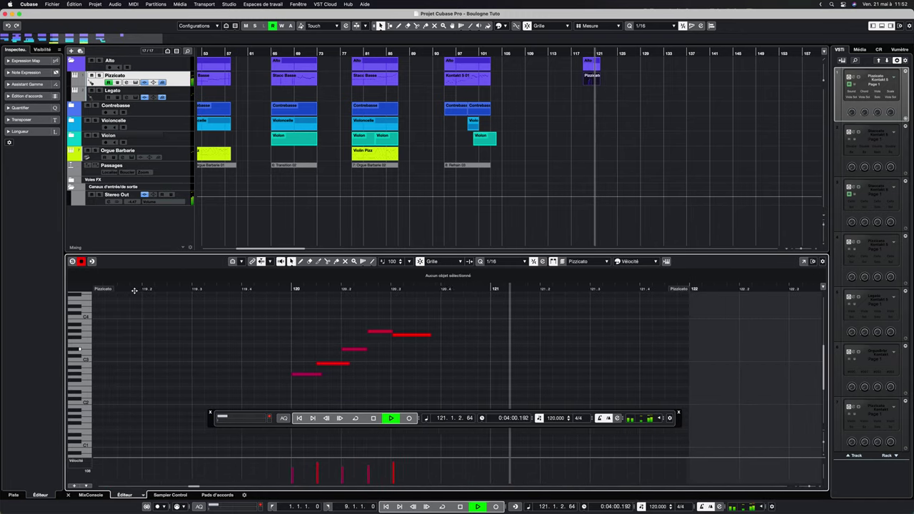
key(space)
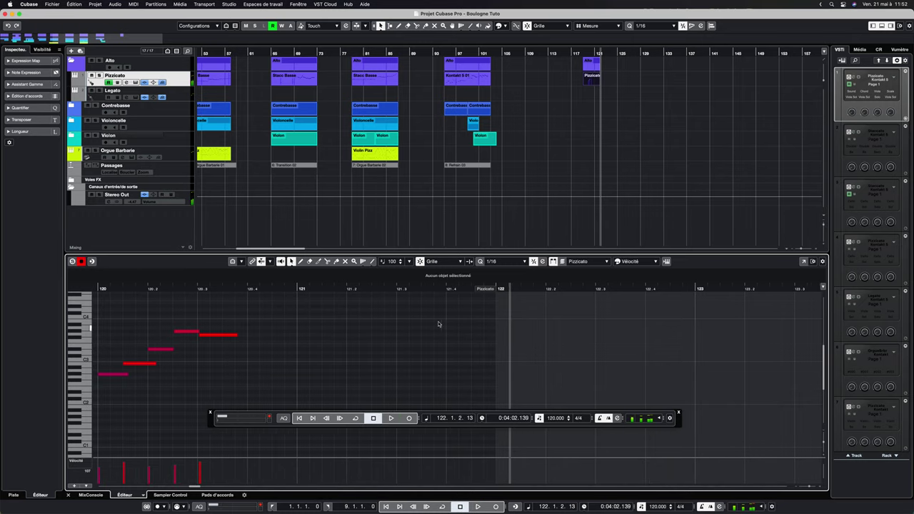
- Record four more notes into the Pizzicato part after the bar 120 phrase, from the end of bar 120 through bar 121
scroll(443, 326, left, 3)
click(117, 289)
click(391, 418)
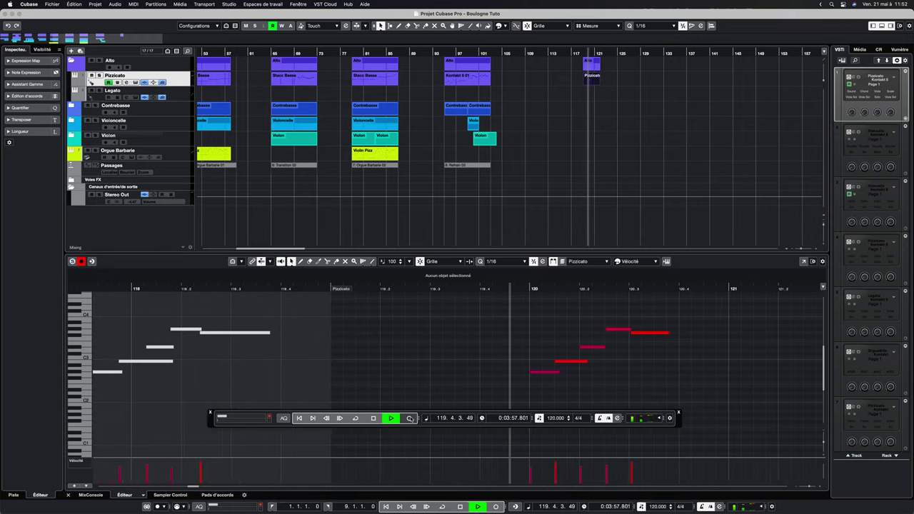
click(409, 419)
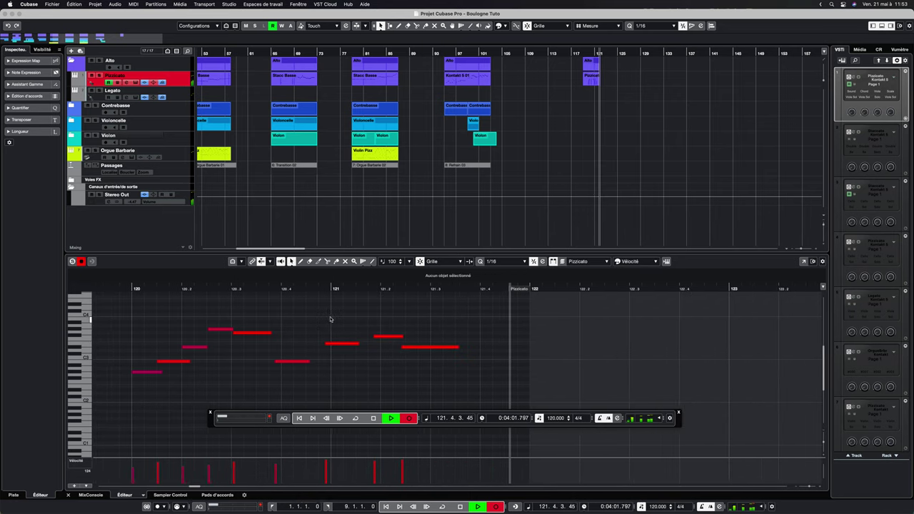
key(space)
- Quantize the four newly recorded notes to 1/16 and adjust the timing of those that start off the beat
scroll(363, 333, left, 2)
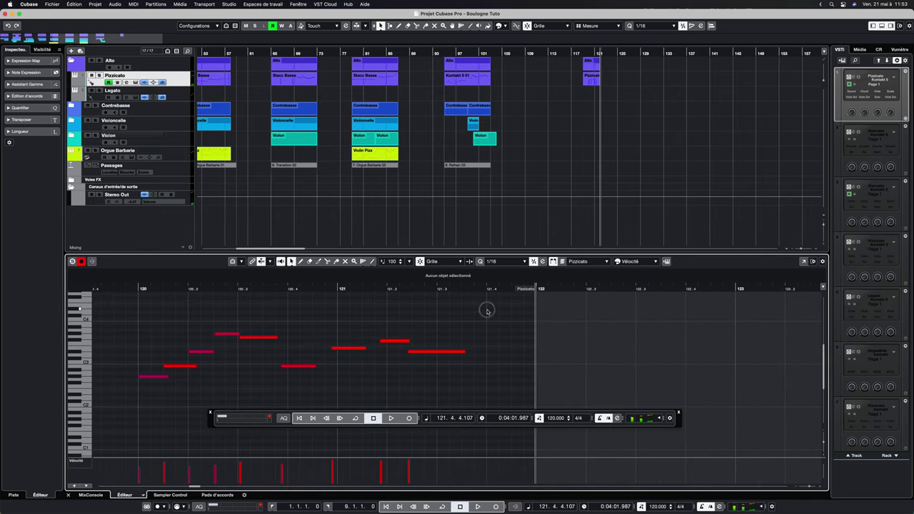
drag(487, 311, 308, 394)
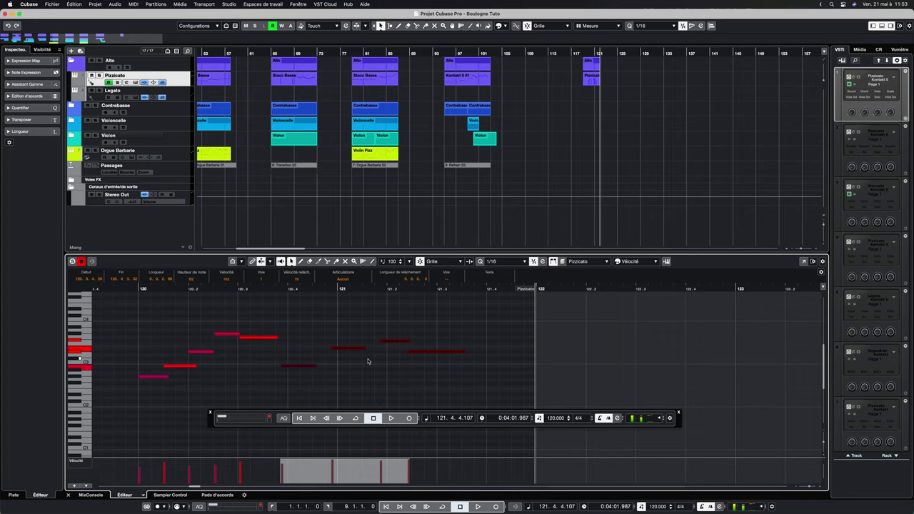
key(q)
click(333, 367)
drag(298, 367, 308, 366)
click(404, 332)
drag(401, 346, 412, 345)
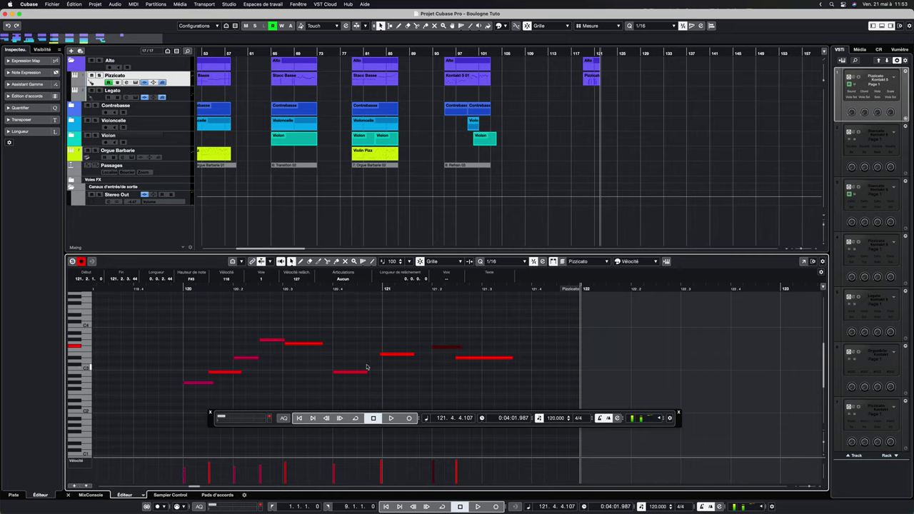
click(401, 356)
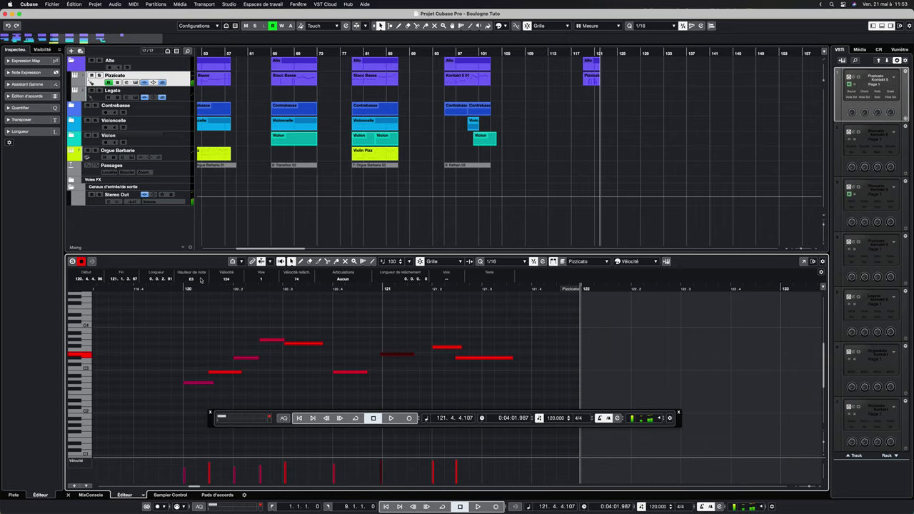
- Play back the edited Pizzicato phrase from bar 120 into bar 121
click(179, 288)
key(space)
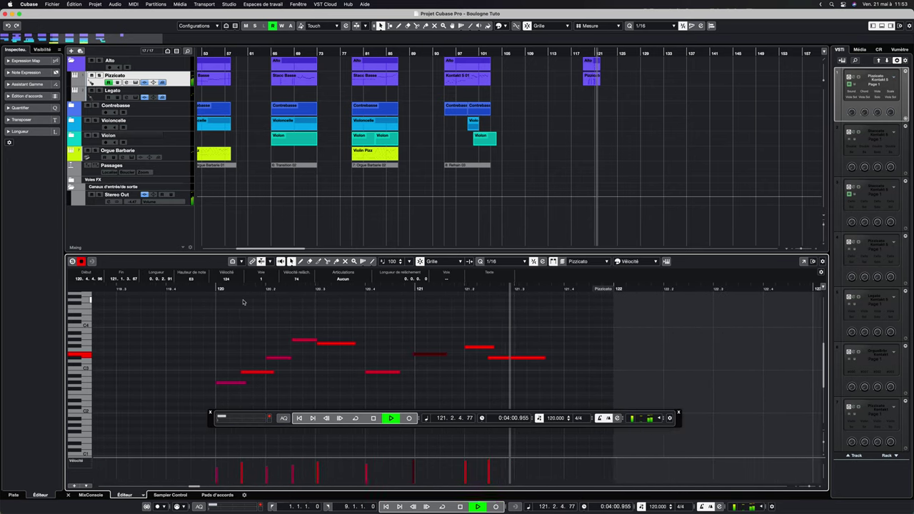
key(space)
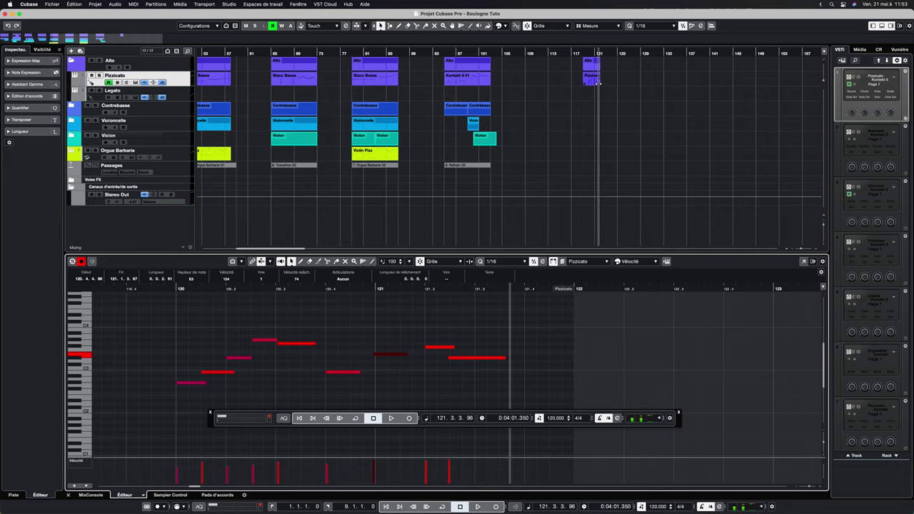
- Solo the Pizzicato track and play its Kontakt 5 01 part in the key editor from bar 1 to bar 8
scroll(583, 111, left, 10)
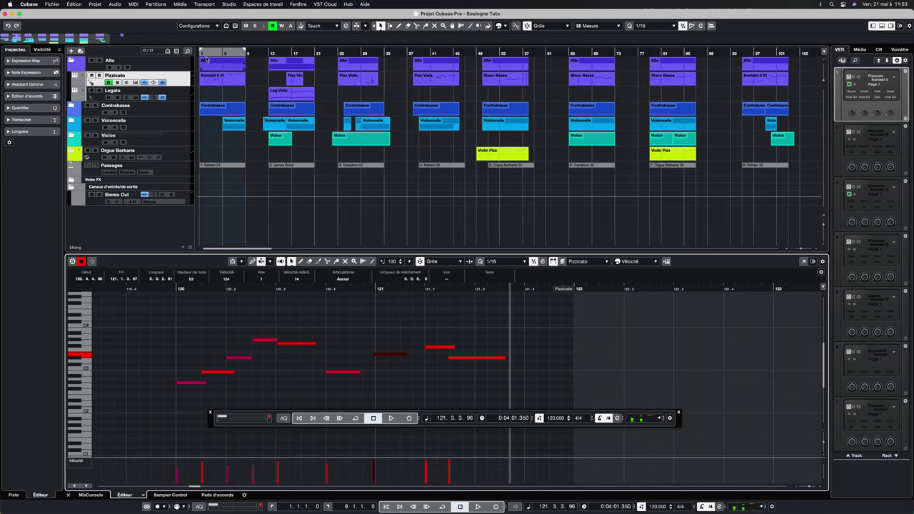
click(200, 51)
click(100, 76)
click(208, 80)
scroll(404, 348, up, 5)
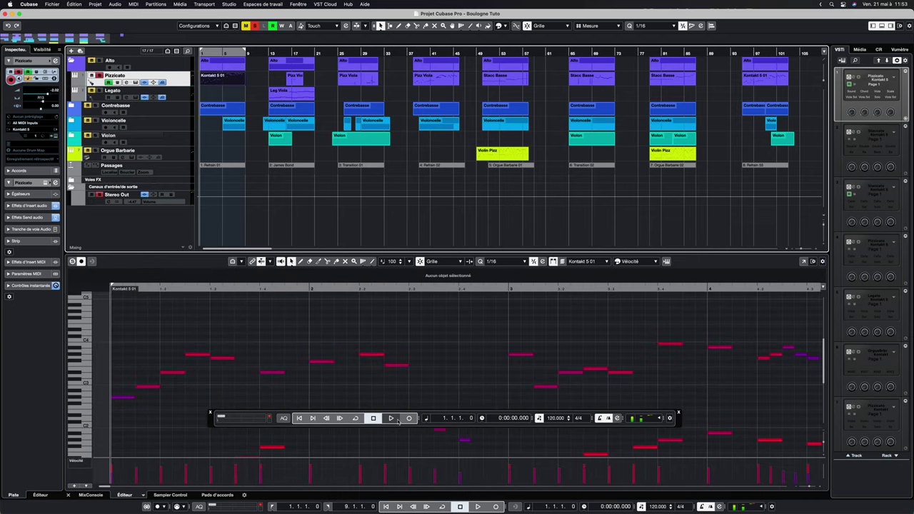
click(391, 419)
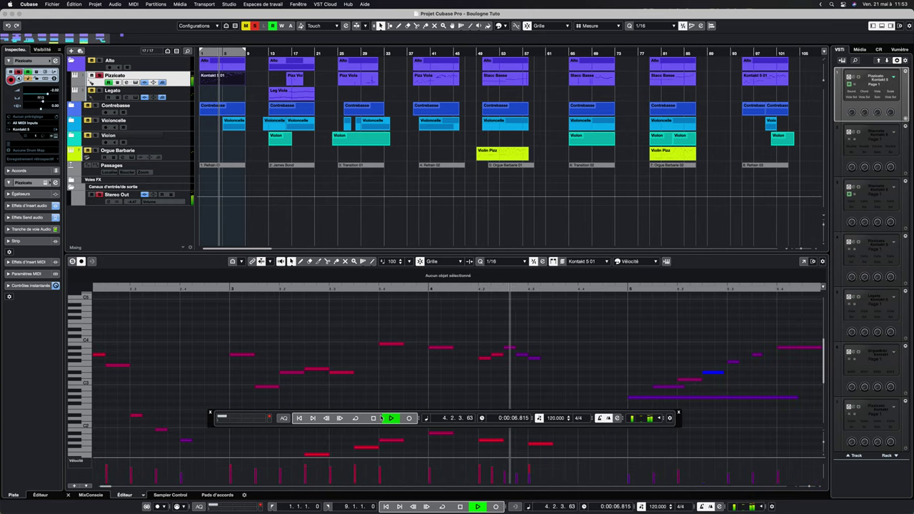
click(373, 419)
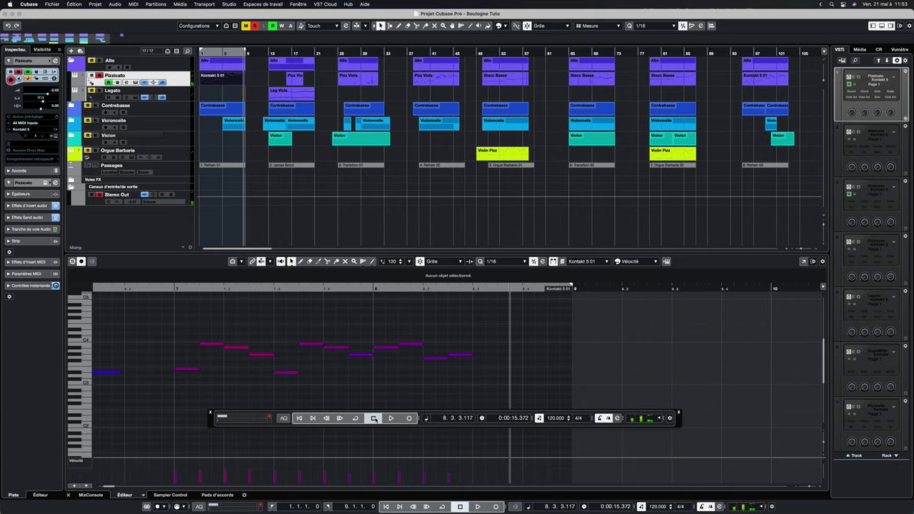
- Point out the Refrain 01, Refrain 02 and Refrain 03 sections on the Passages track
click(223, 165)
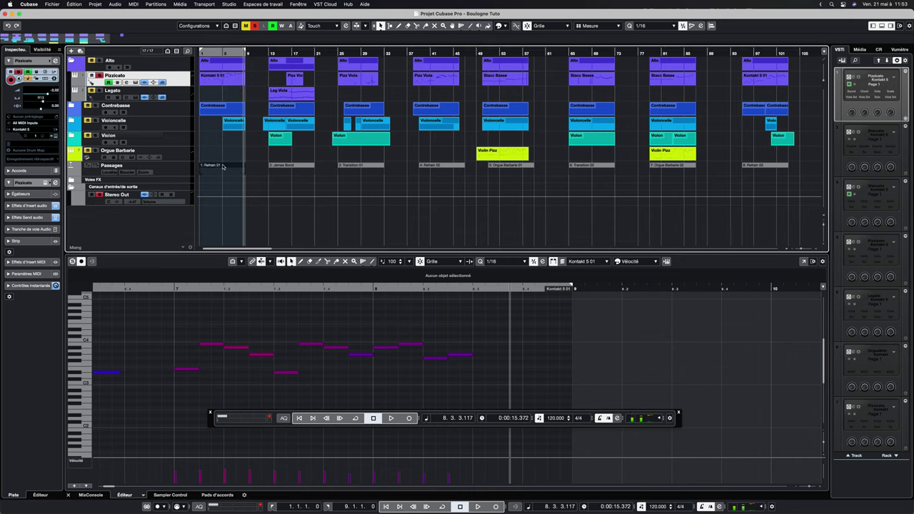
click(438, 167)
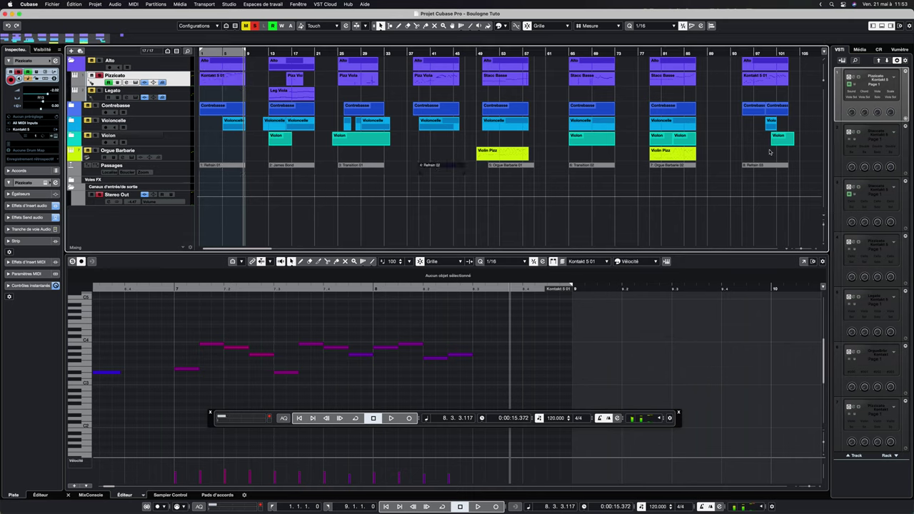
click(756, 167)
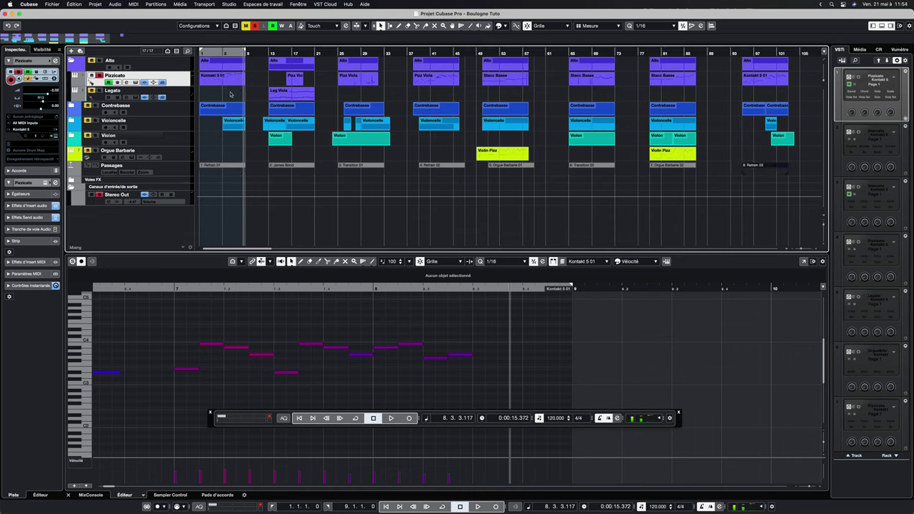
- Return to bar 1, unfold the Contrebasse folder and play the opening of the refrain
click(201, 52)
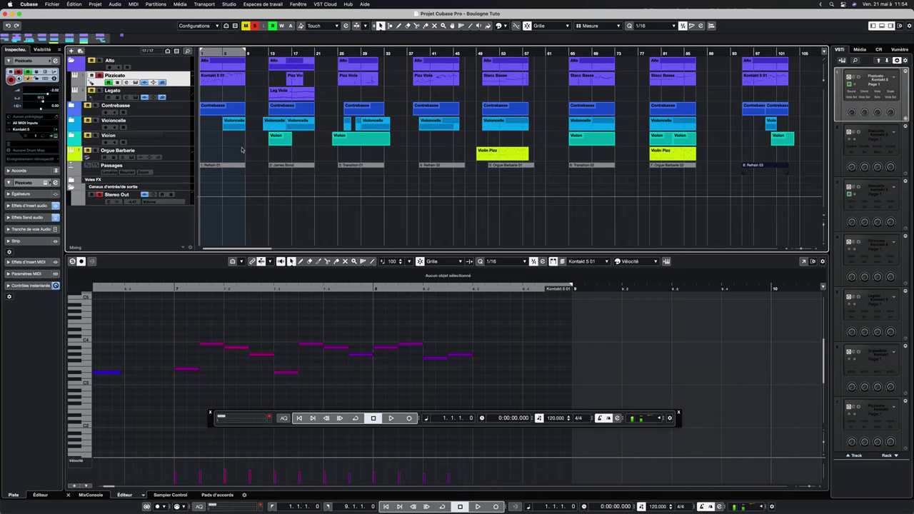
click(177, 155)
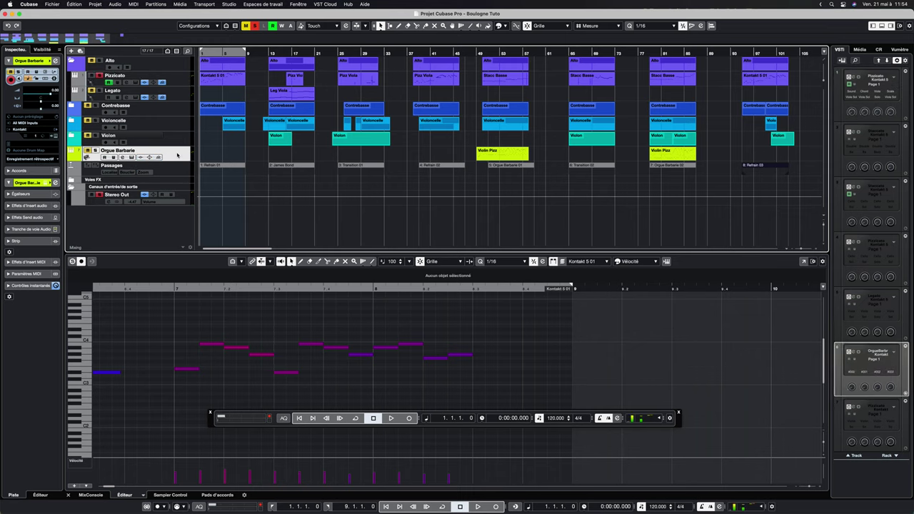
click(95, 150)
click(96, 151)
click(72, 105)
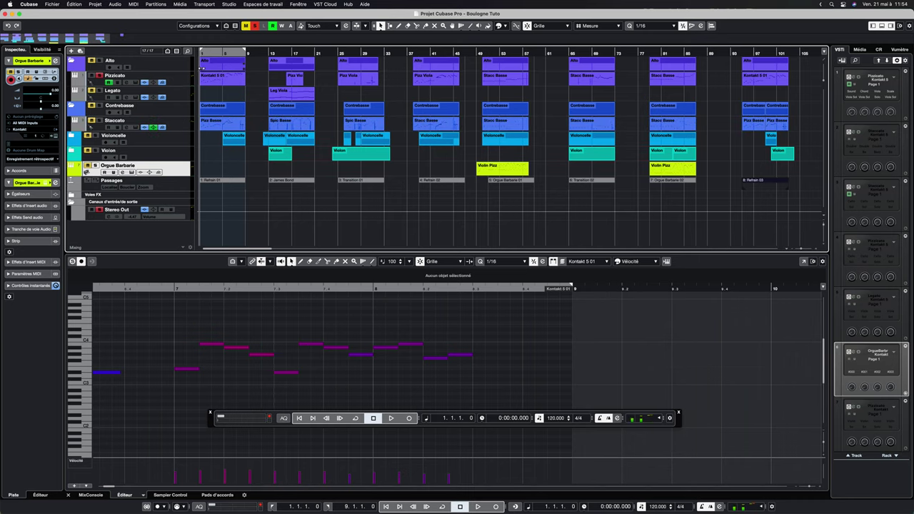
click(391, 418)
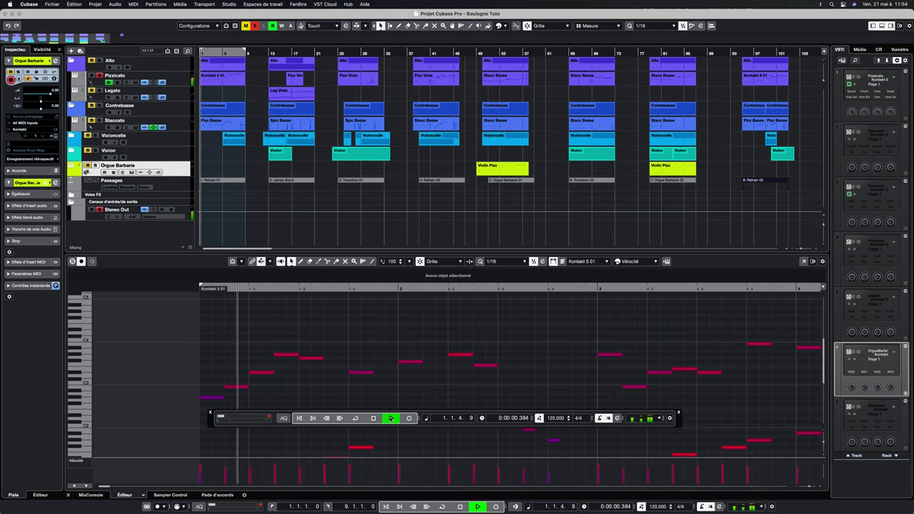
click(373, 418)
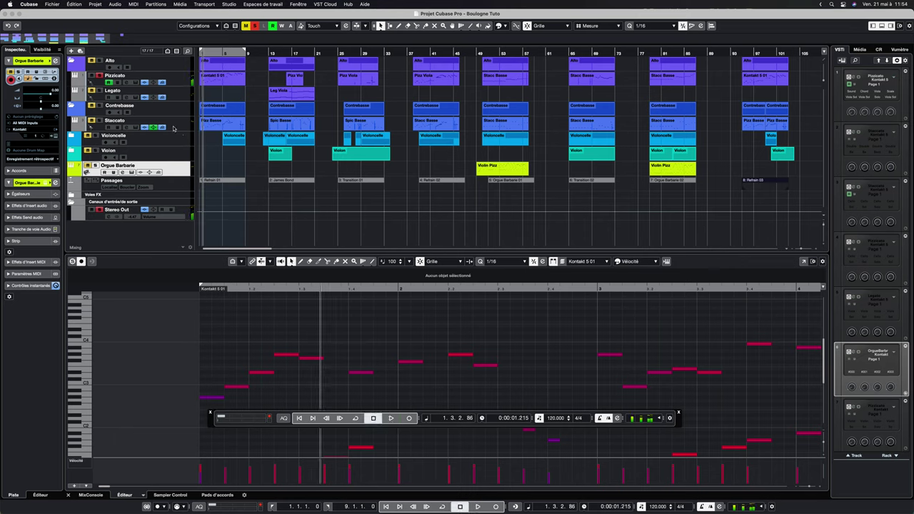
- Duplicate the Staccato track in the Contrebasse folder
click(173, 122)
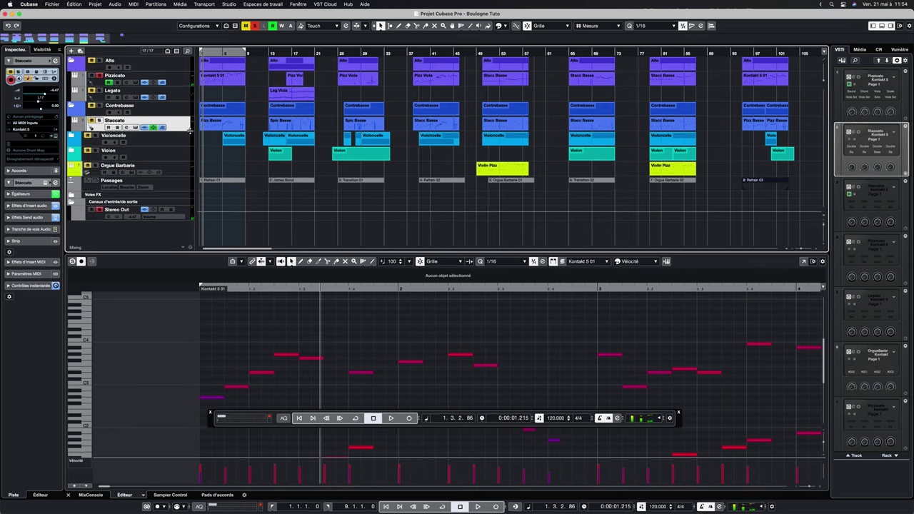
right_click(184, 124)
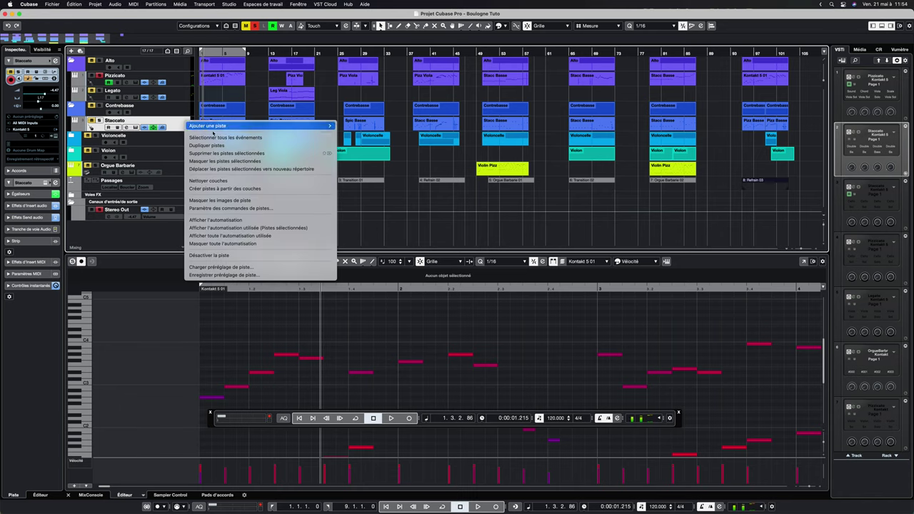
click(230, 143)
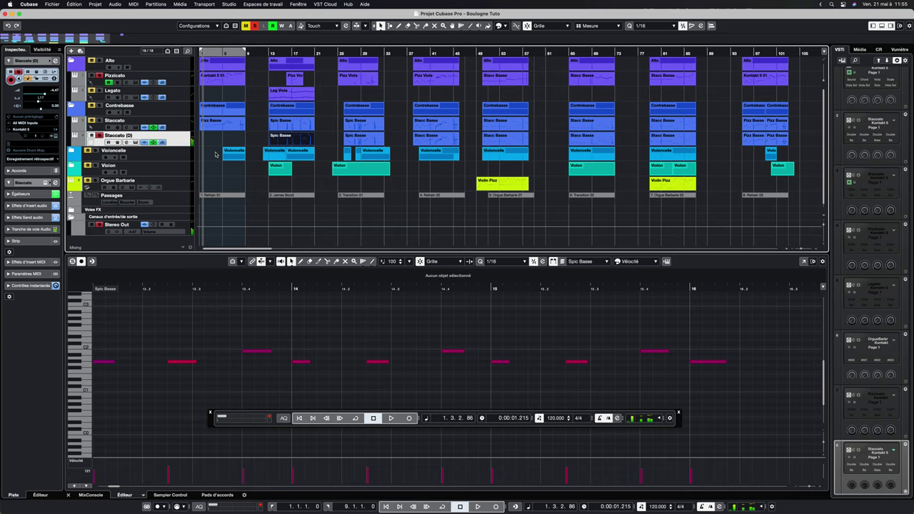
- Open the duplicated Staccato track's Kontakt instrument and play the refrain from bar 1 through bar 8
click(162, 142)
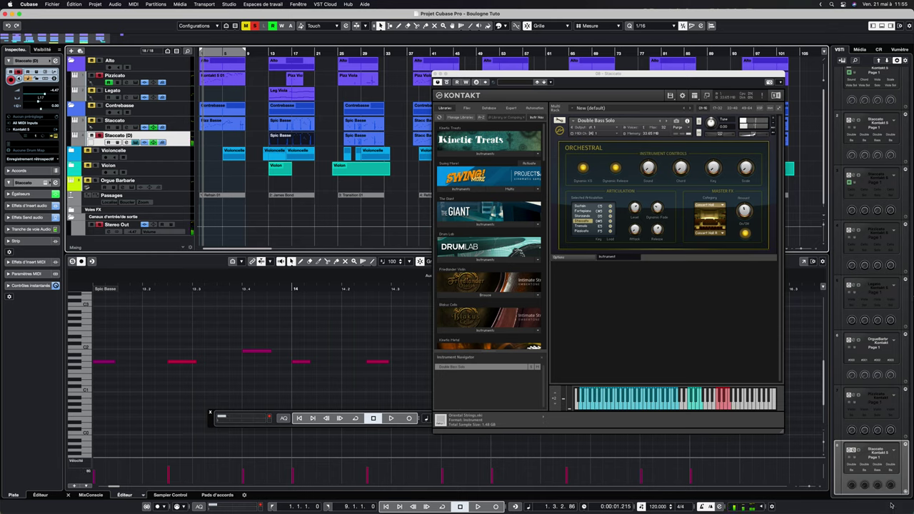
click(299, 418)
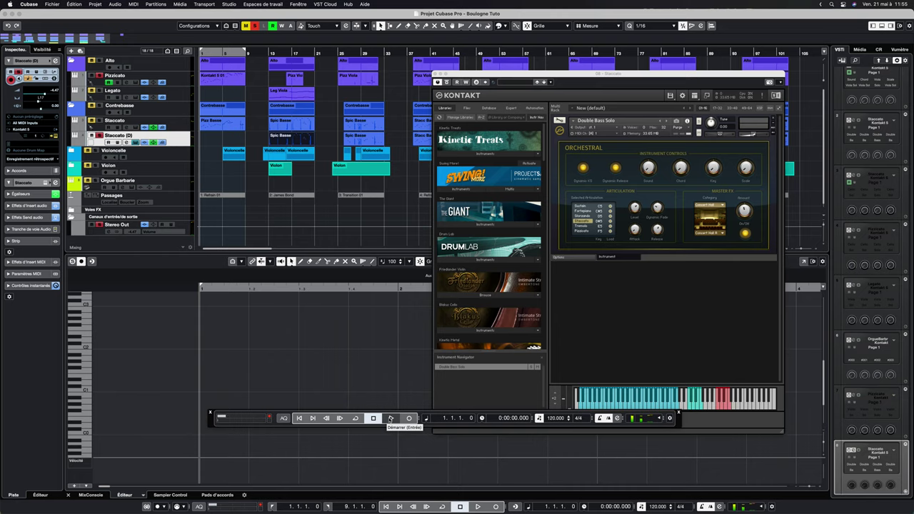
click(390, 419)
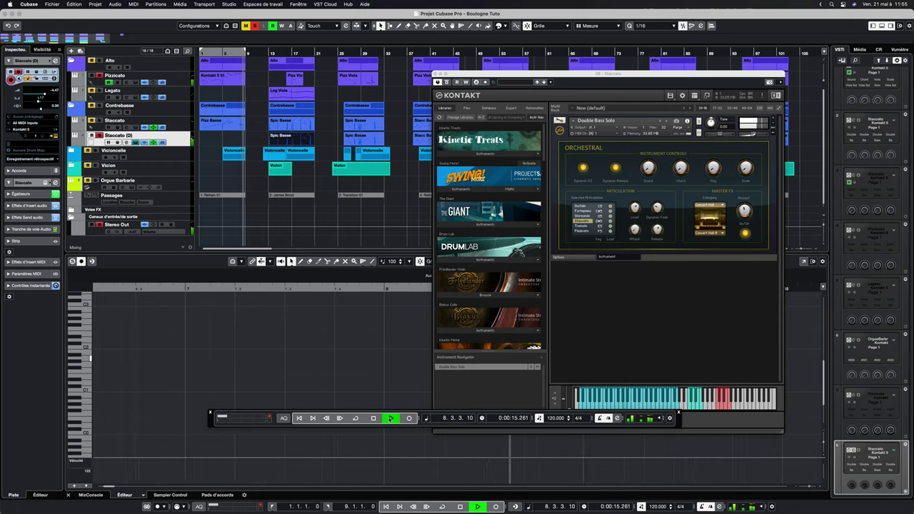
key(space)
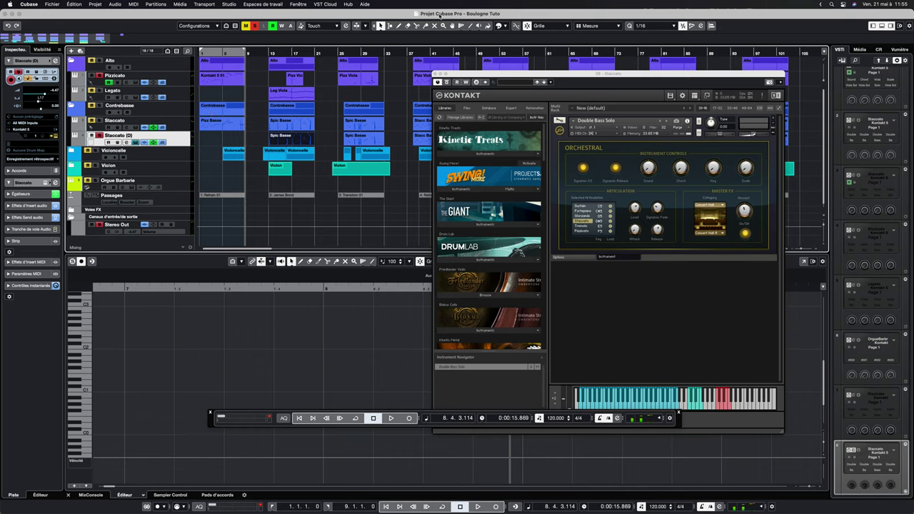
- Draw an empty part over Refrain 01 on the Staccato (D) track and open it in a separate key editor window
click(398, 26)
mouse_move(203, 136)
mouse_down()
mouse_move(307, 136)
mouse_move(246, 136)
mouse_up()
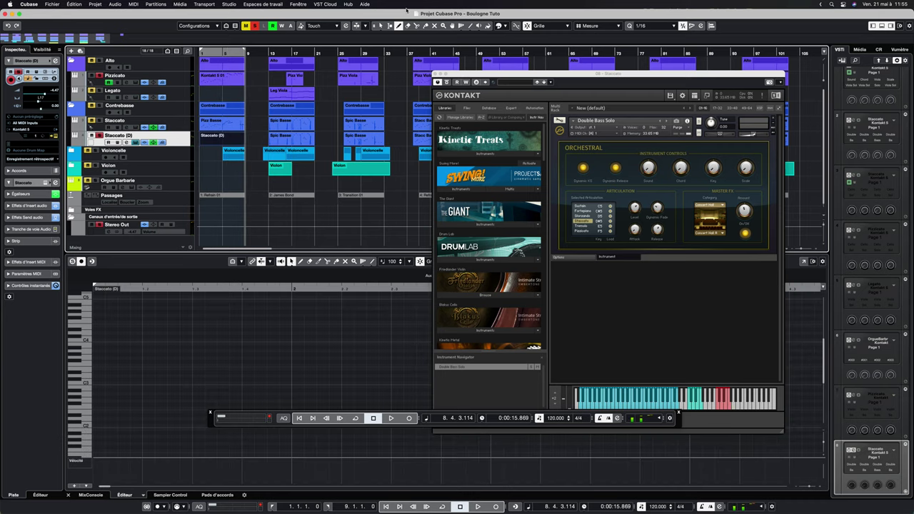
click(381, 26)
double_click(205, 145)
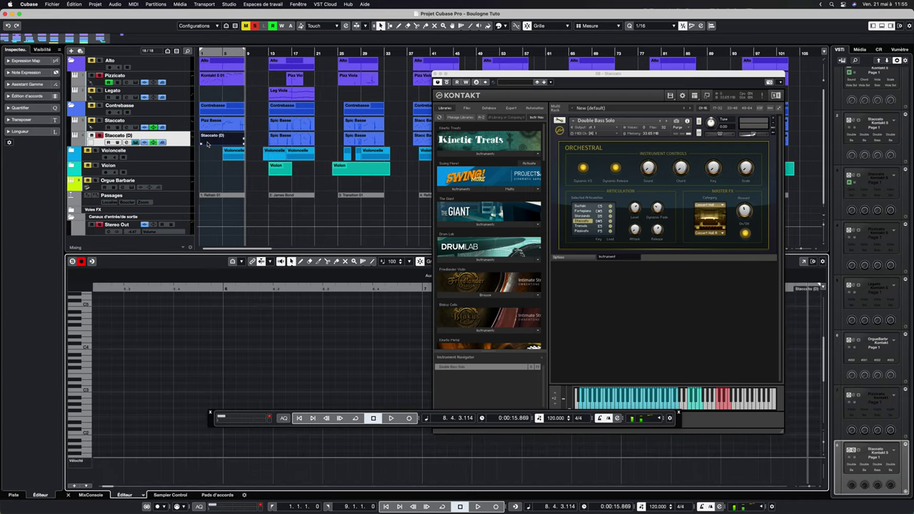
click(435, 74)
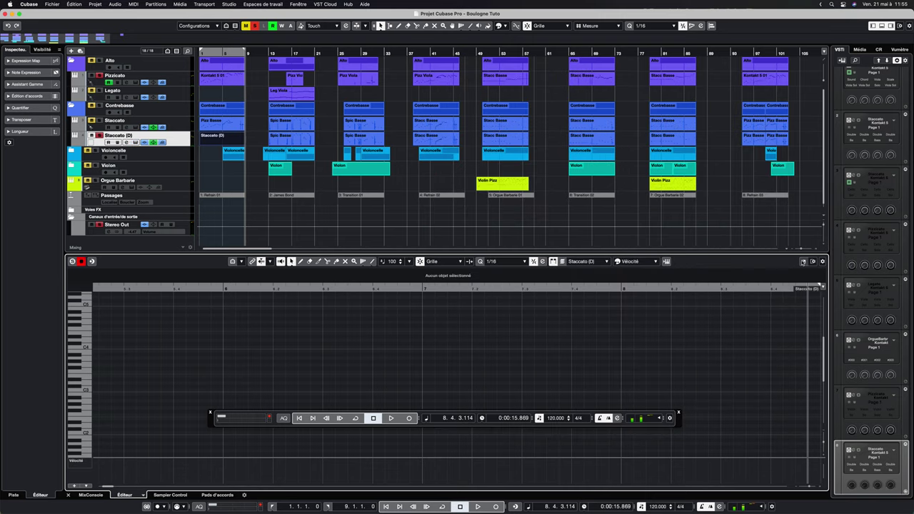
click(803, 261)
- Draw a bass note of about two beats in bar 1 and move it down to G#0
click(297, 26)
scroll(101, 307, down, 3)
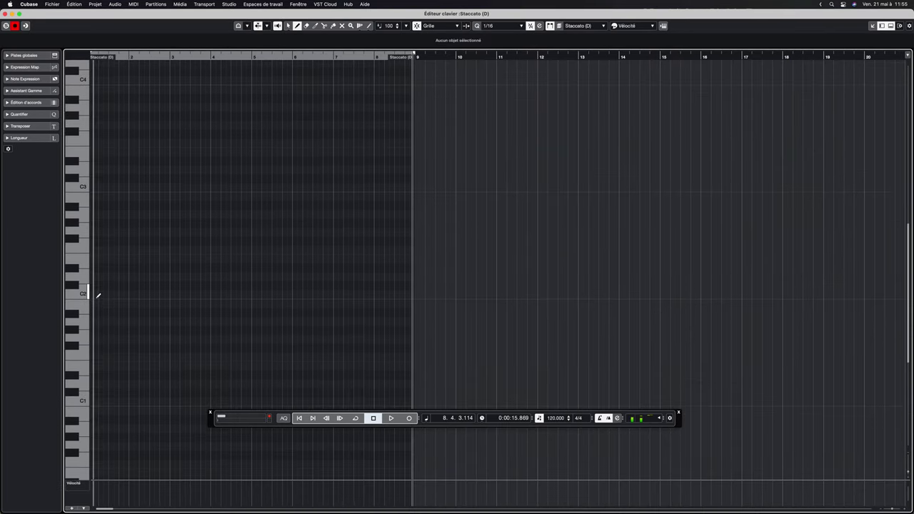
drag(99, 295, 120, 294)
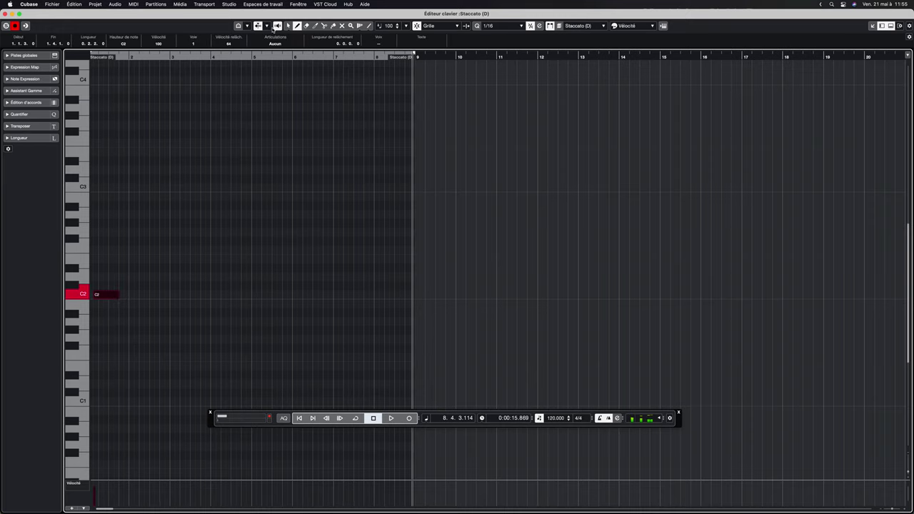
click(289, 25)
drag(104, 295, 104, 332)
scroll(103, 331, down, 4)
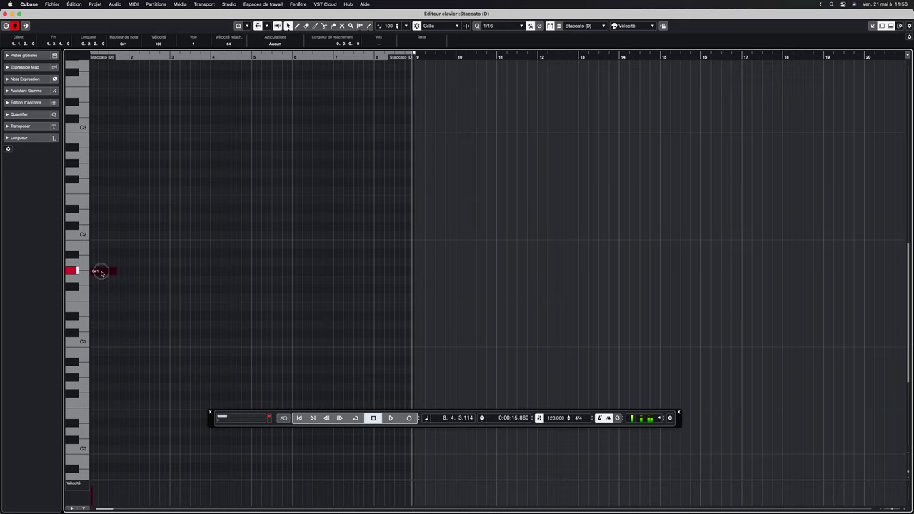
drag(101, 273, 101, 379)
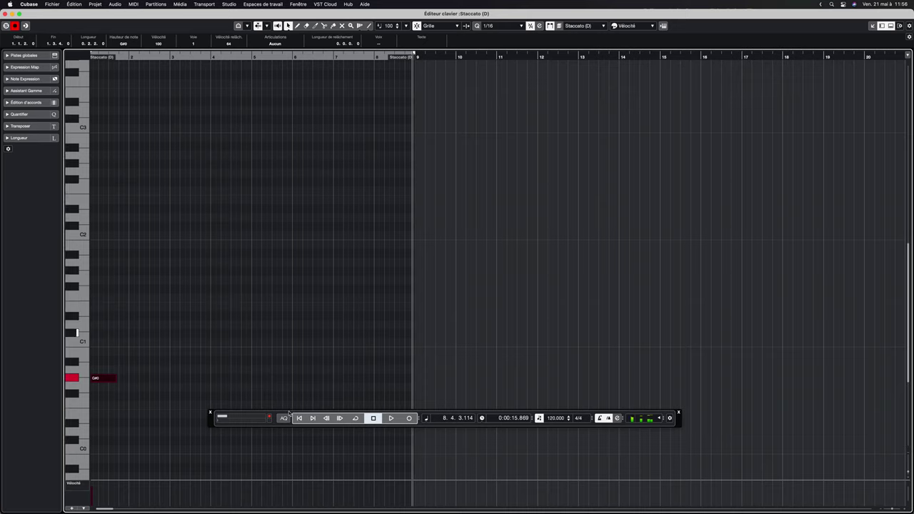
- Play the G#0 note with the refrain, shift its start to 1.1.1.0 and check it again
click(300, 419)
click(391, 418)
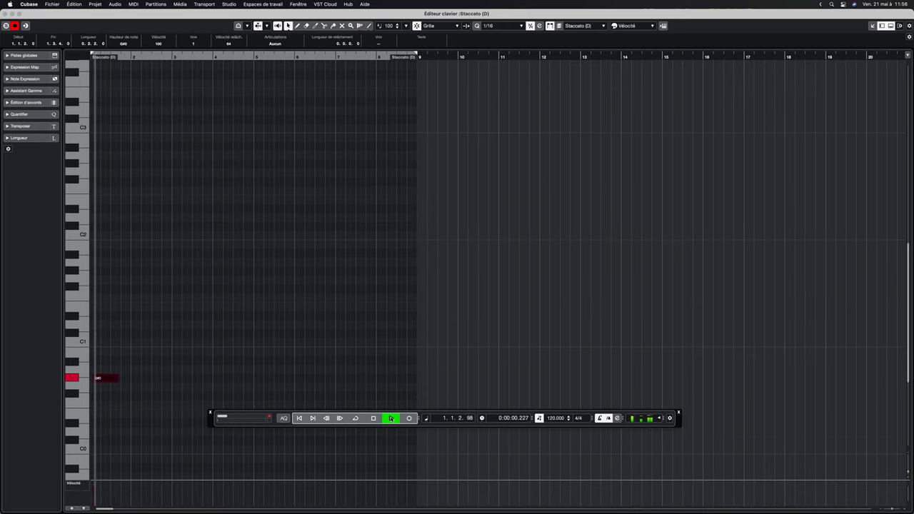
key(space)
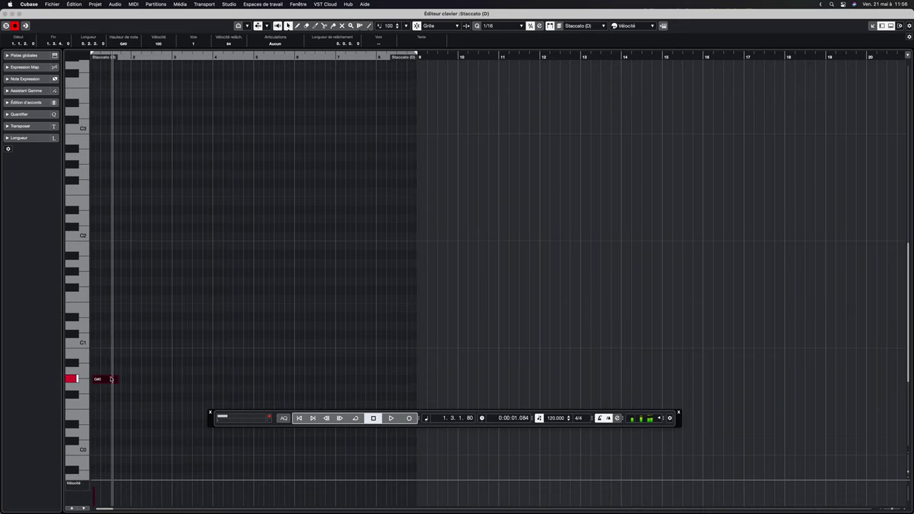
drag(105, 381, 102, 382)
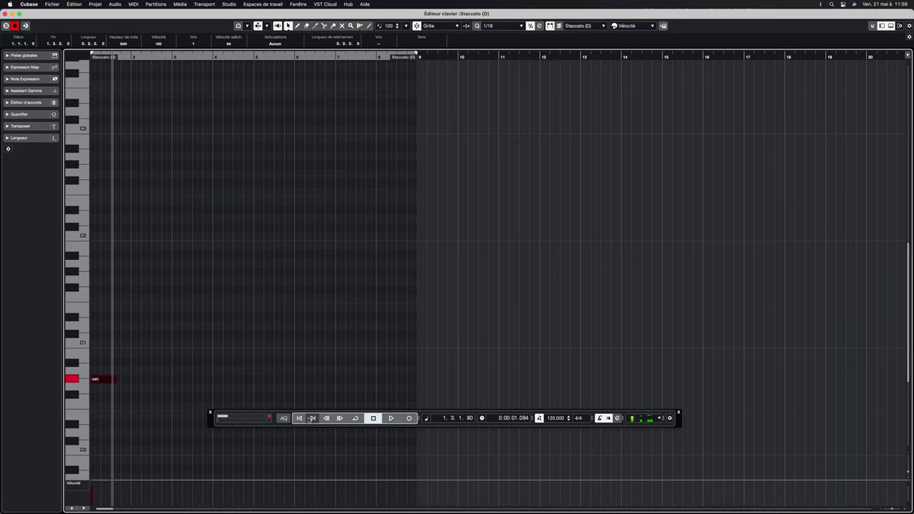
click(300, 418)
click(391, 419)
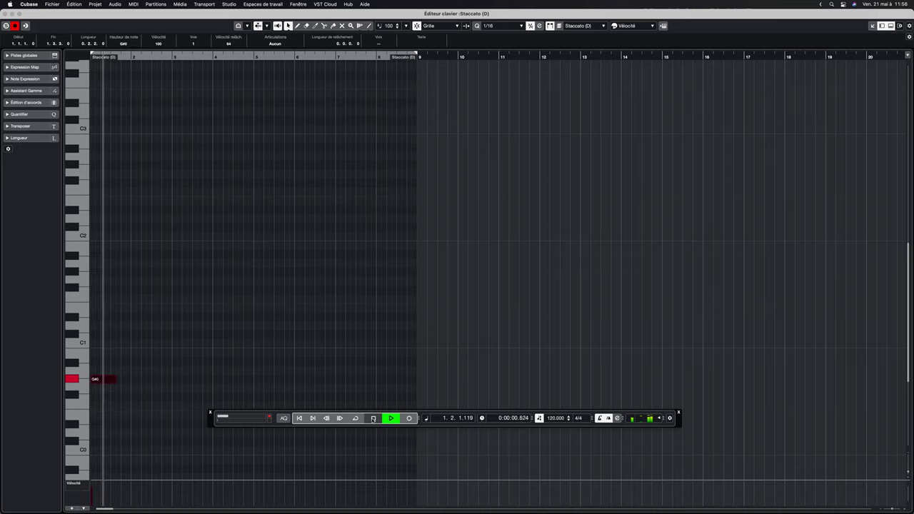
click(373, 418)
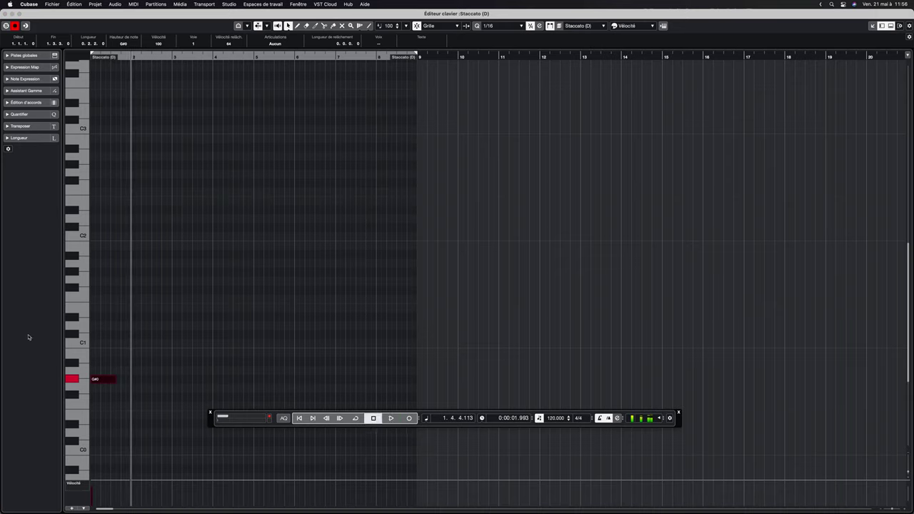
- Draw a second G#0 note from 2.1.1.0 to 2.3.1.0 and play on into bar 3
click(297, 25)
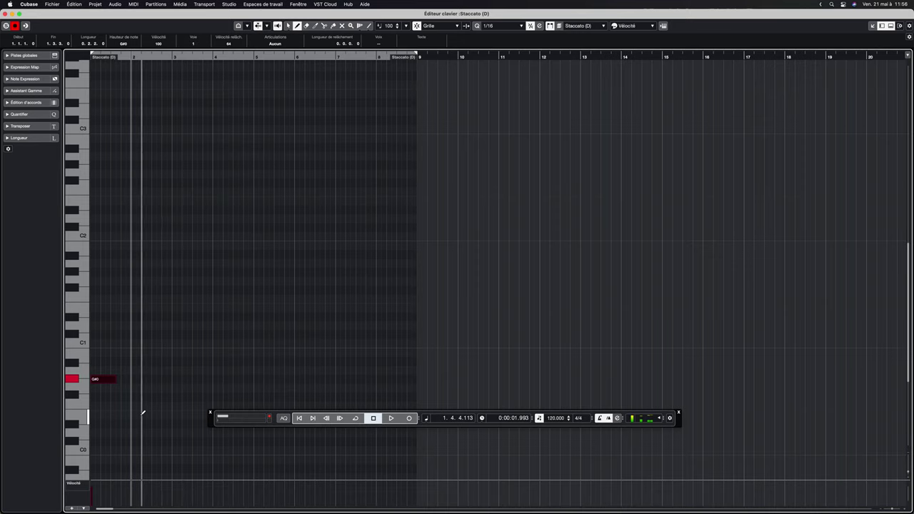
click(135, 379)
drag(134, 377, 151, 376)
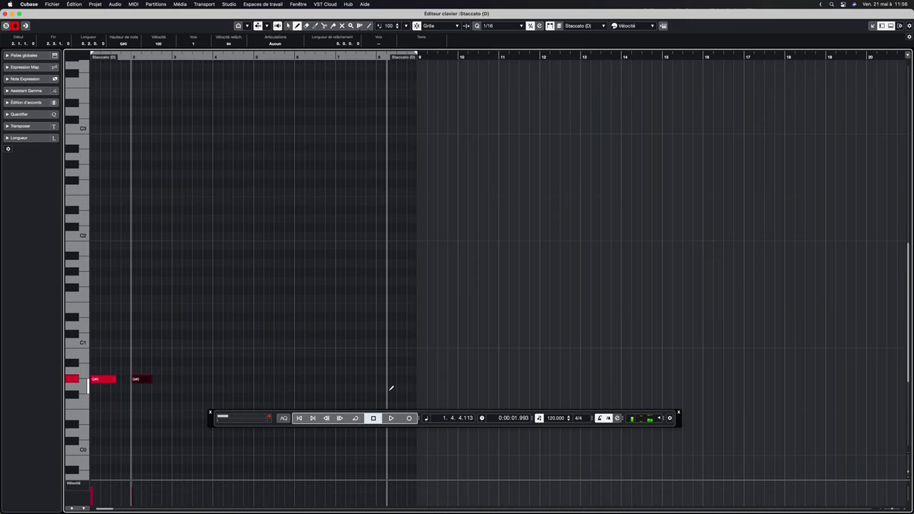
click(391, 419)
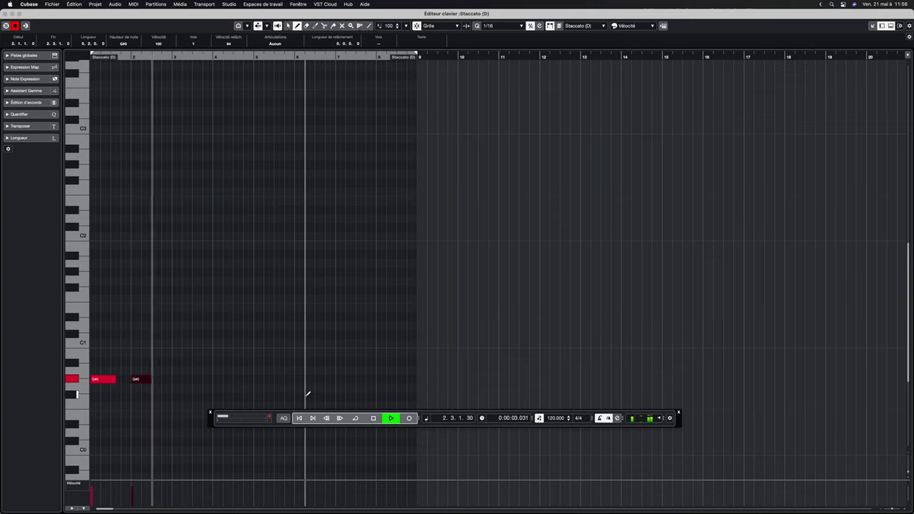
click(373, 419)
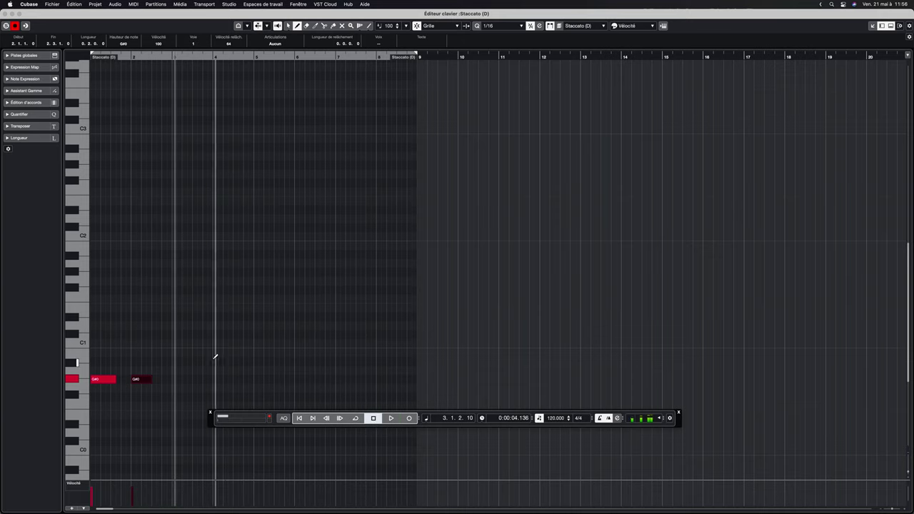
- Draw a C#1 note from 3.1.1.0 to 3.3.4.0 and play the bass line from bar 1
click(175, 333)
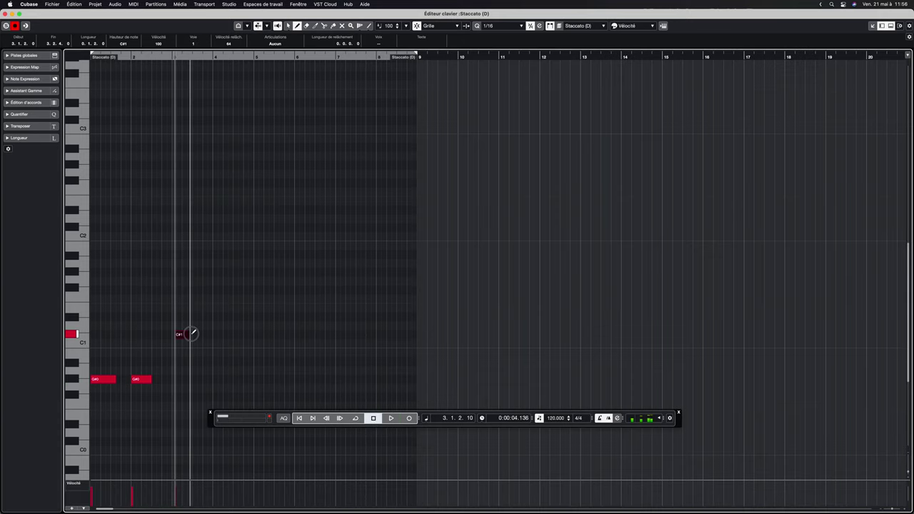
click(175, 332)
drag(175, 333, 200, 333)
click(299, 418)
click(391, 419)
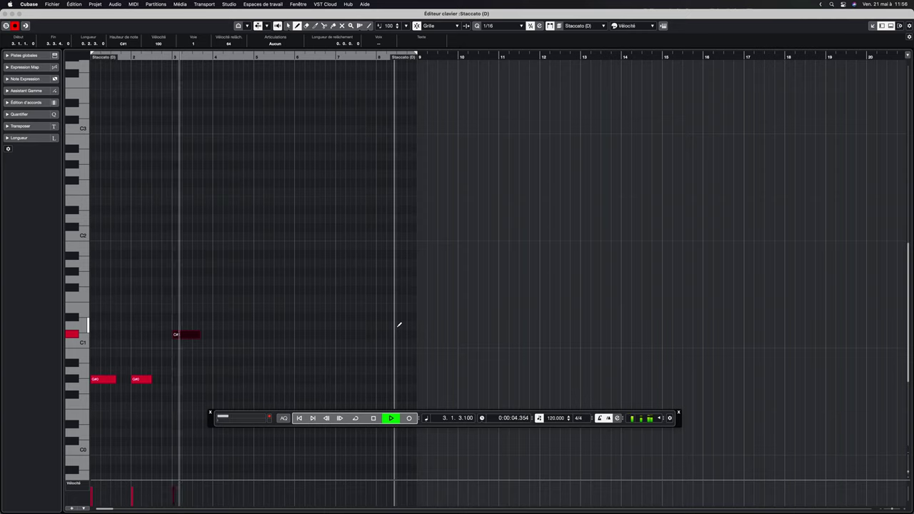
- Add a note from 4.1.1.0 to 4.3.1.0, raise it to D#1 and play the line from bar 1 into bar 5
drag(215, 334, 232, 335)
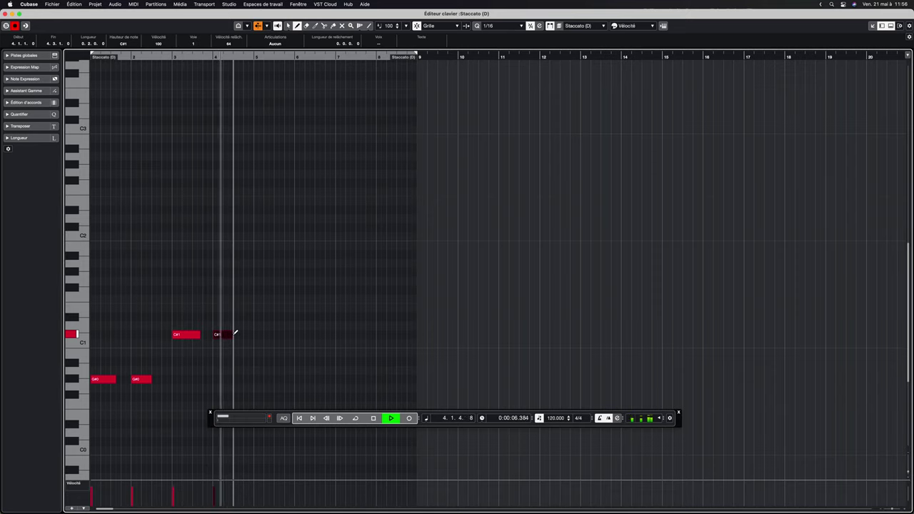
key(space)
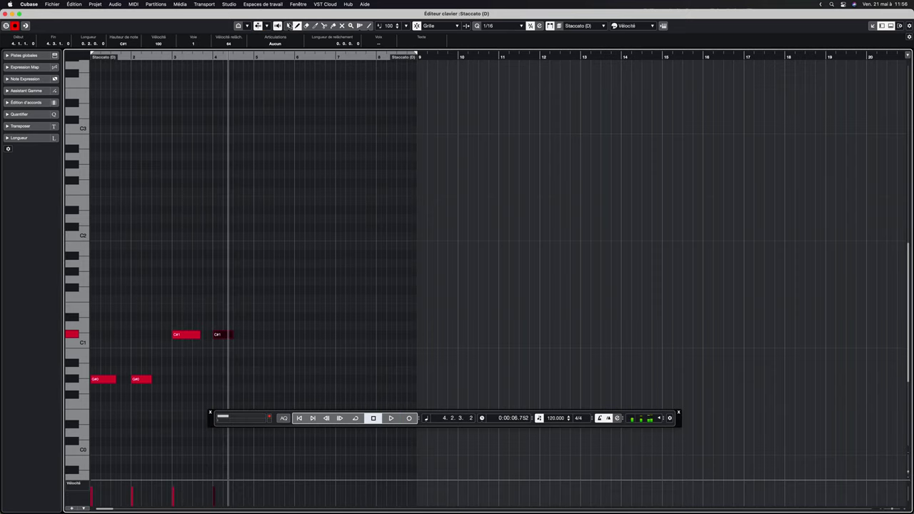
click(289, 26)
drag(221, 334, 222, 320)
click(298, 419)
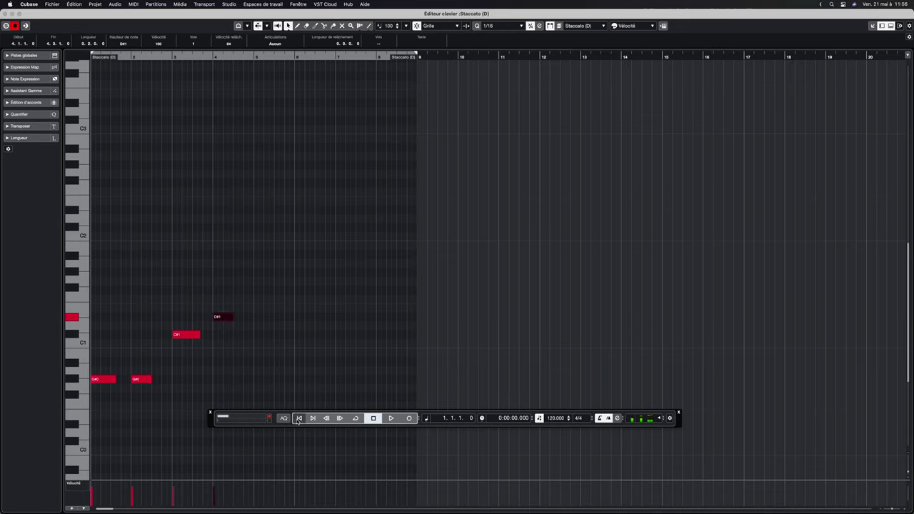
click(391, 418)
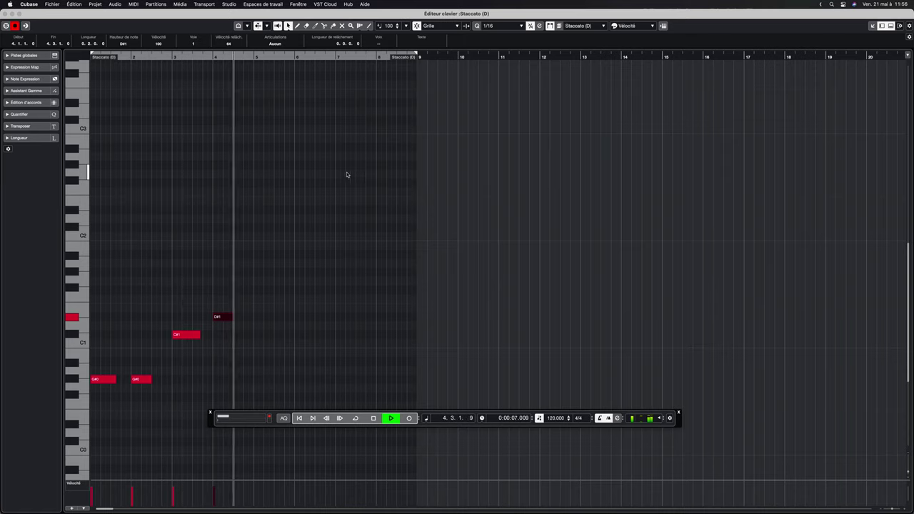
key(space)
click(298, 26)
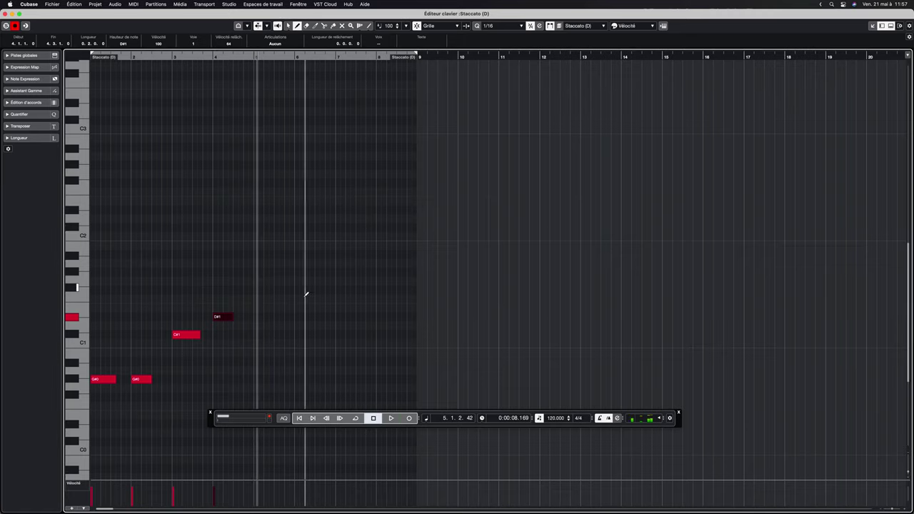
- Draw four rising bass notes, G#0 at 5.1.1.0, A#0 at 5.3.1.0, B0 at 6.1.1.0 and C1 at 6.3.1.0
click(257, 379)
mouse_move(276, 379)
mouse_down()
mouse_move(319, 358)
mouse_move(298, 359)
mouse_move(393, 334)
mouse_up()
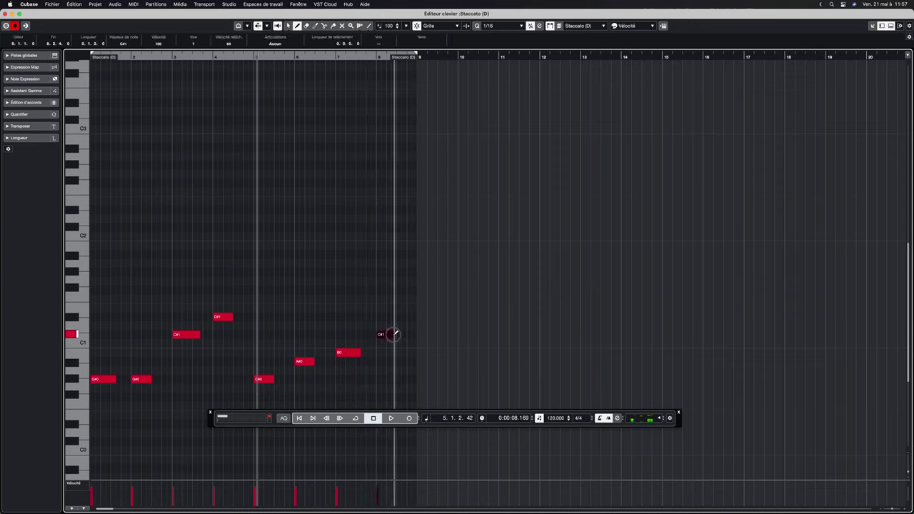
click(288, 25)
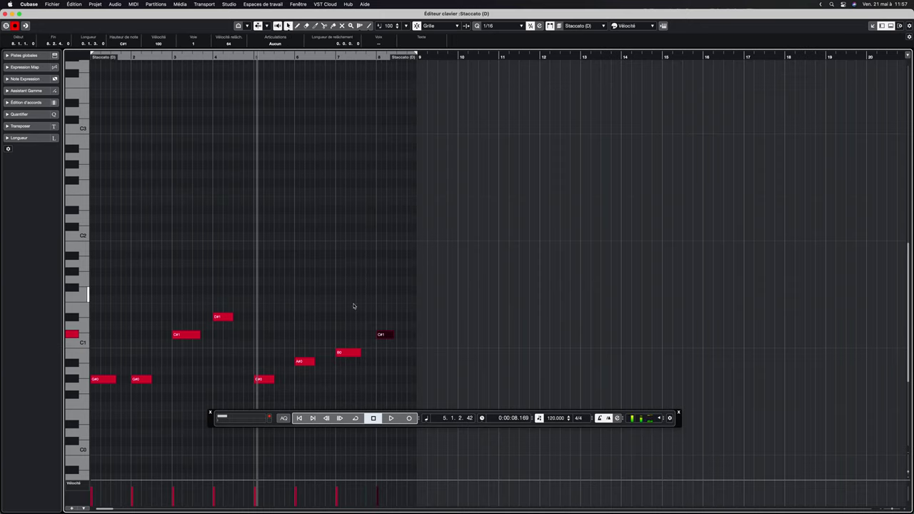
drag(305, 361, 284, 361)
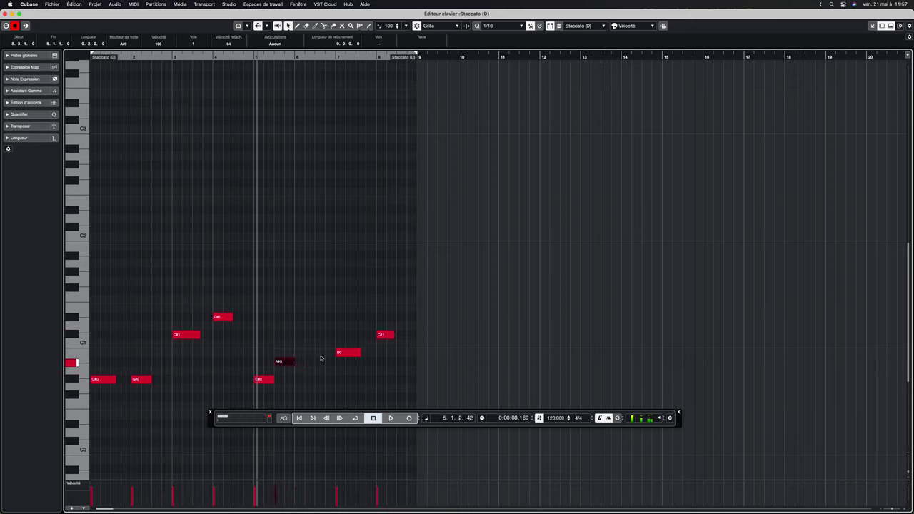
click(348, 355)
drag(348, 355, 308, 355)
drag(378, 336, 317, 344)
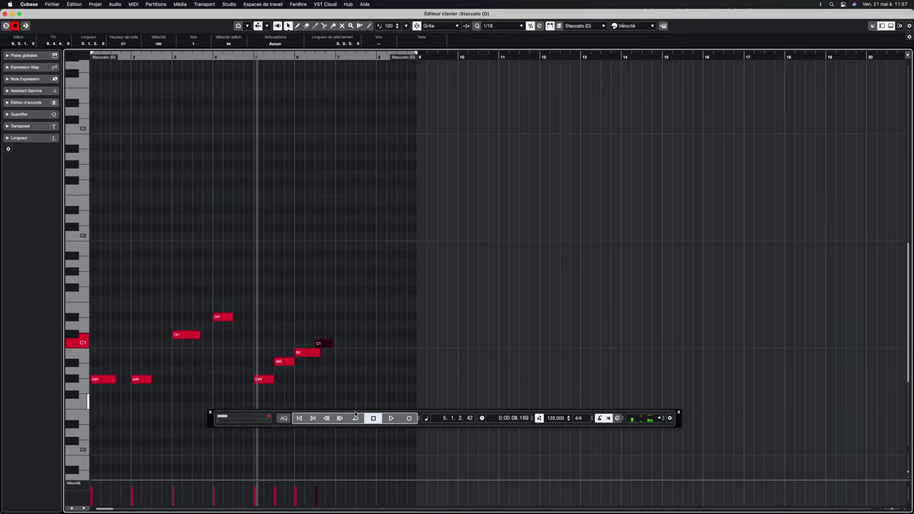
- Play the bass line from bar 1, raise its last note to C#1 and play on into bar 7
click(299, 418)
click(390, 418)
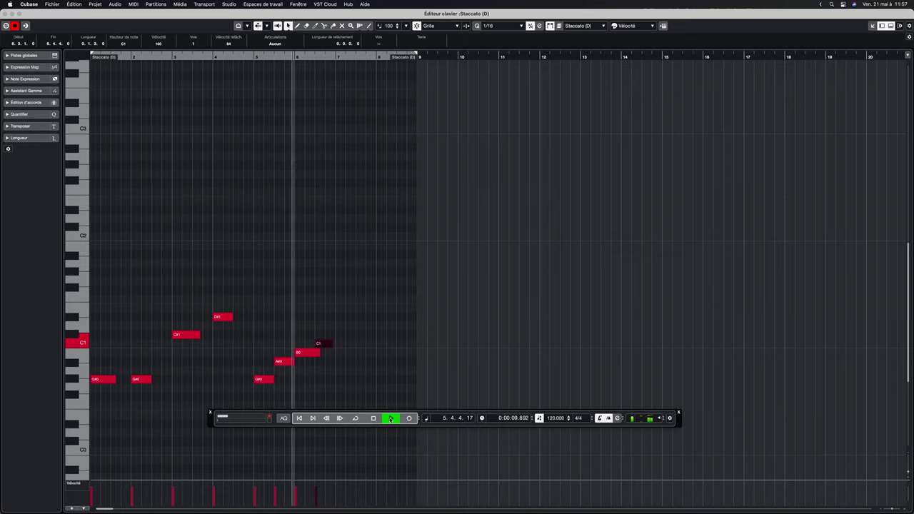
click(373, 418)
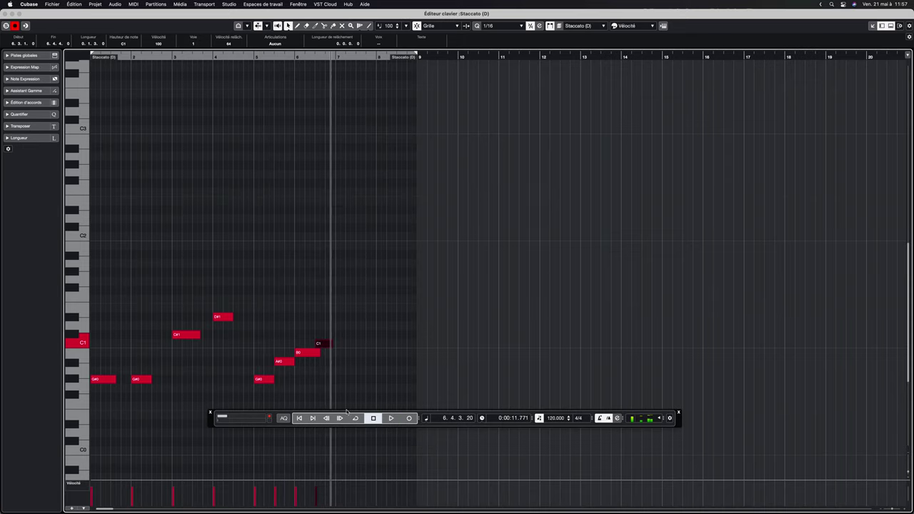
drag(321, 336, 321, 334)
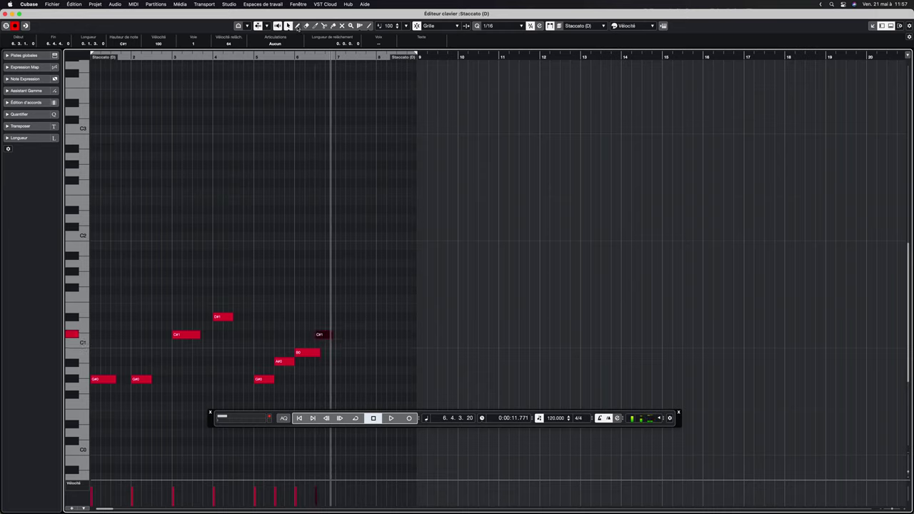
key(space)
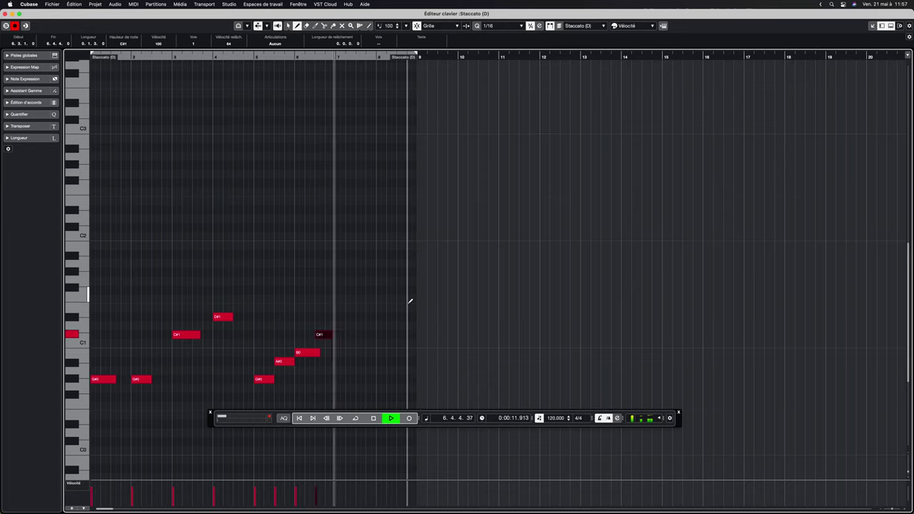
key(space)
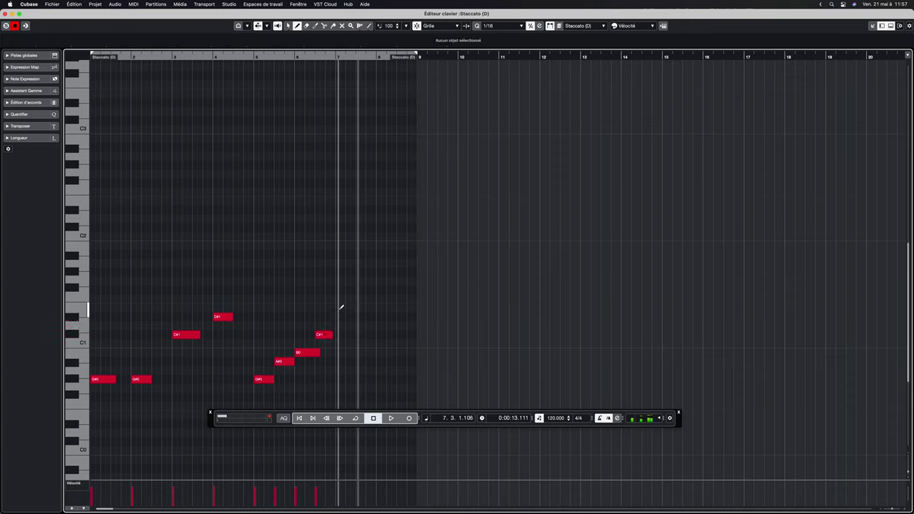
- Draw a descending E1, D#1, C#1, B0, A#0, G#0 run across bars 7 and 8, with D#1 at 7.3.1.0, and play from bar 5
mouse_move(338, 308)
mouse_down()
mouse_move(380, 315)
mouse_move(411, 377)
mouse_up()
click(410, 378)
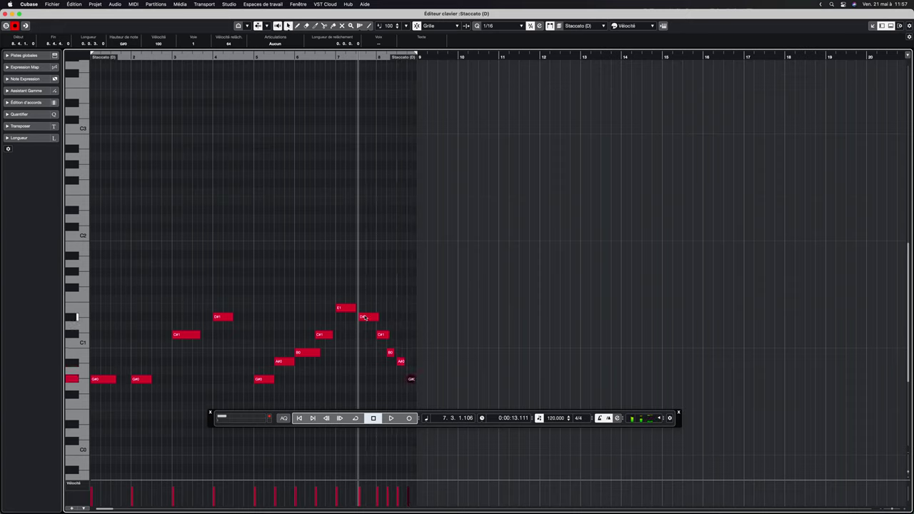
drag(362, 317, 364, 319)
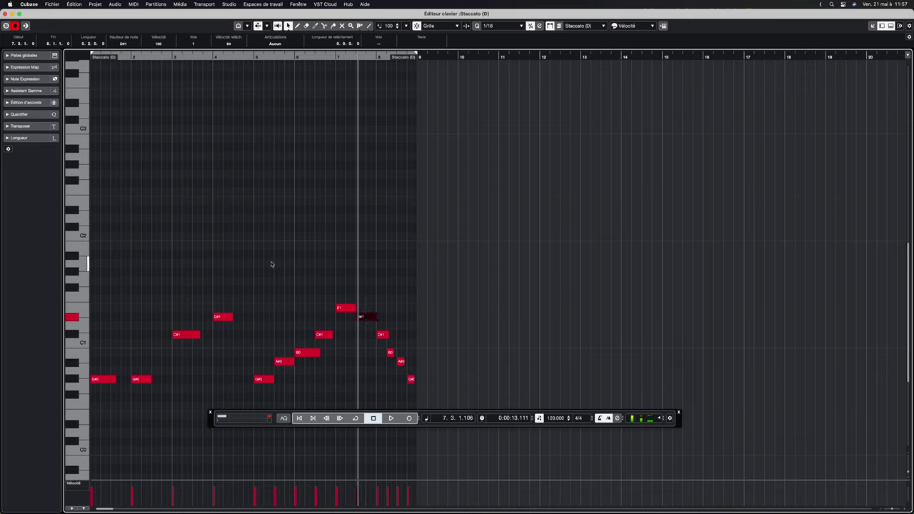
click(252, 55)
key(space)
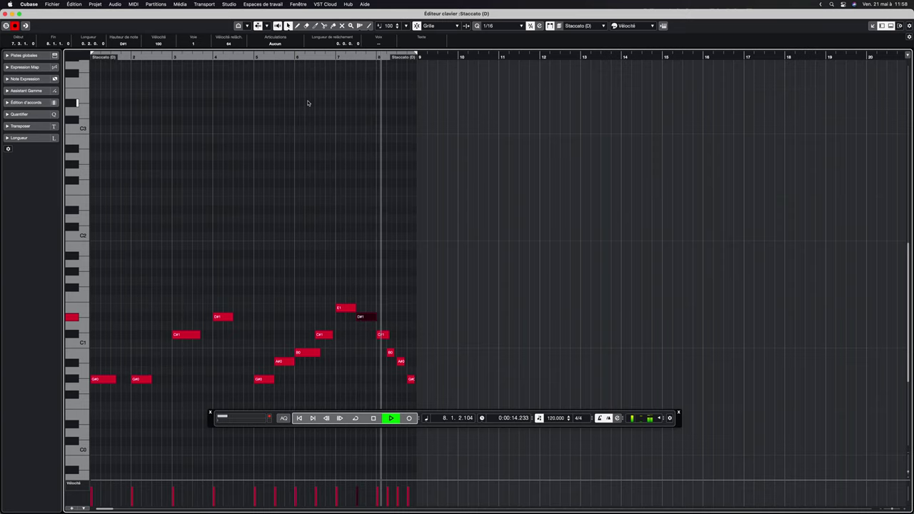
key(space)
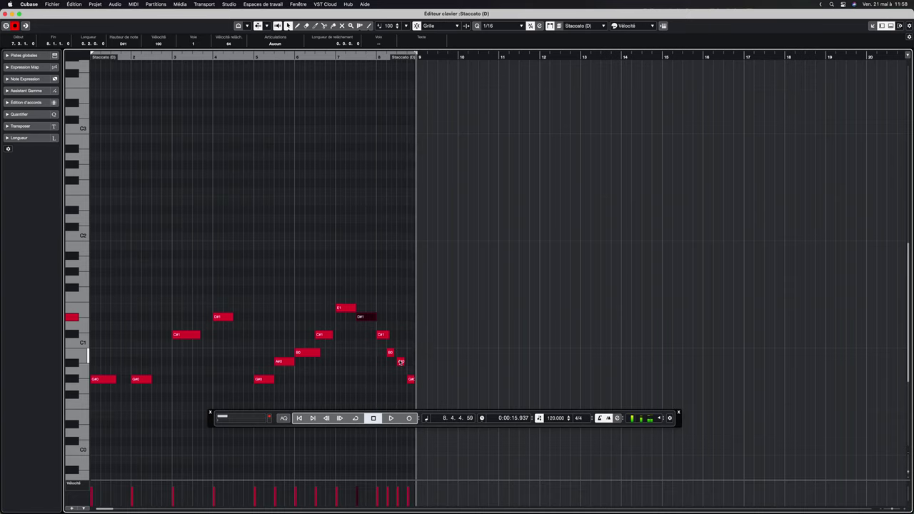
- Move the closing A#0 and G#0 notes earlier, starting G#0 at 8.3.1.0, and play the ending from bar 8
drag(401, 363, 401, 378)
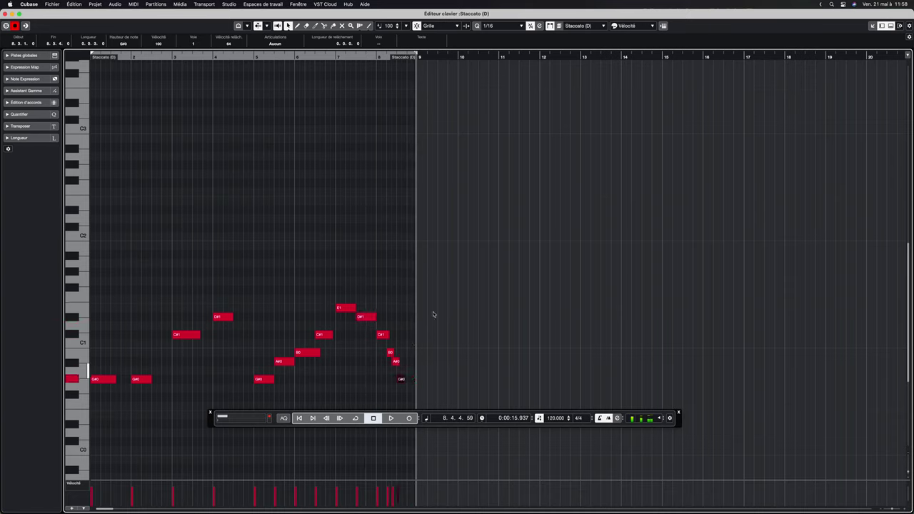
click(374, 58)
key(space)
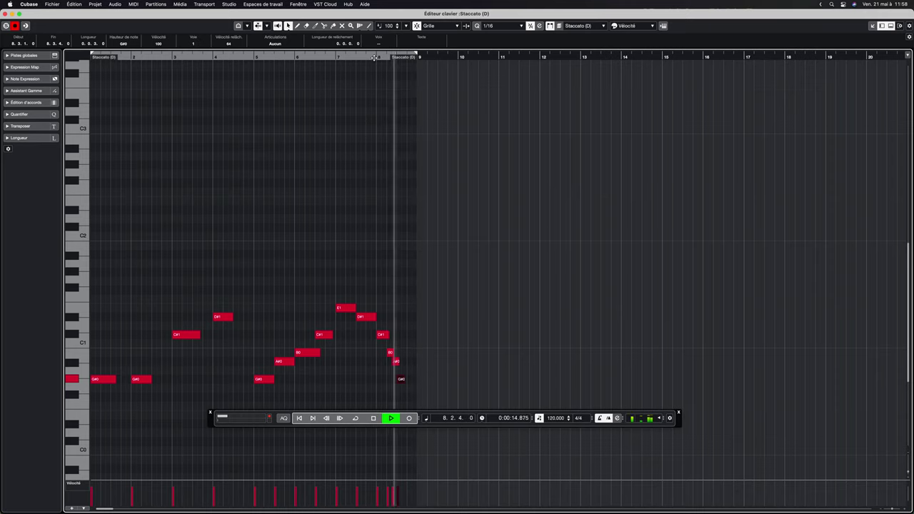
key(space)
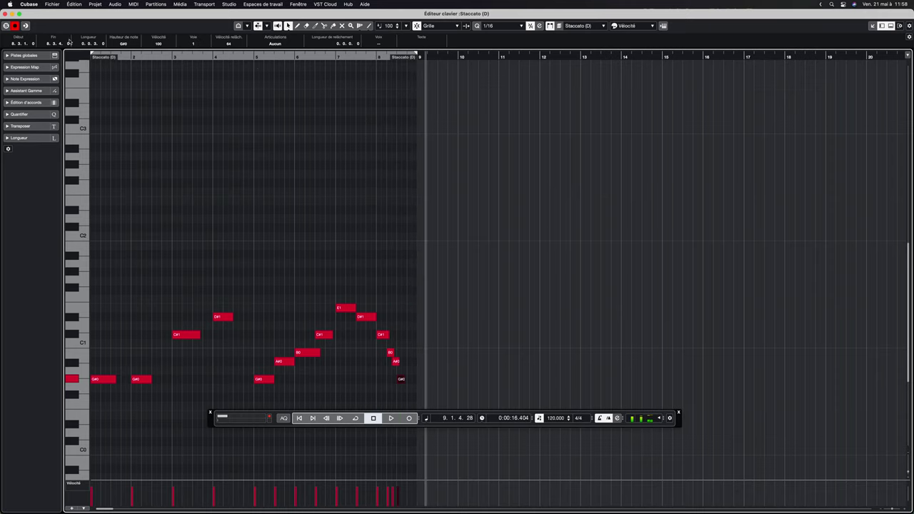
- Close the key editor window and remove the drawn refrain part from the Staccato (D) track
click(6, 14)
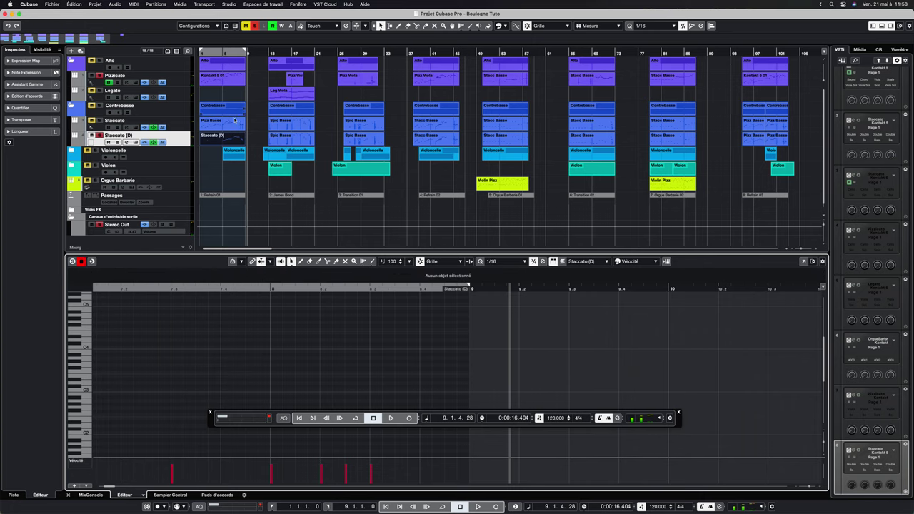
click(230, 139)
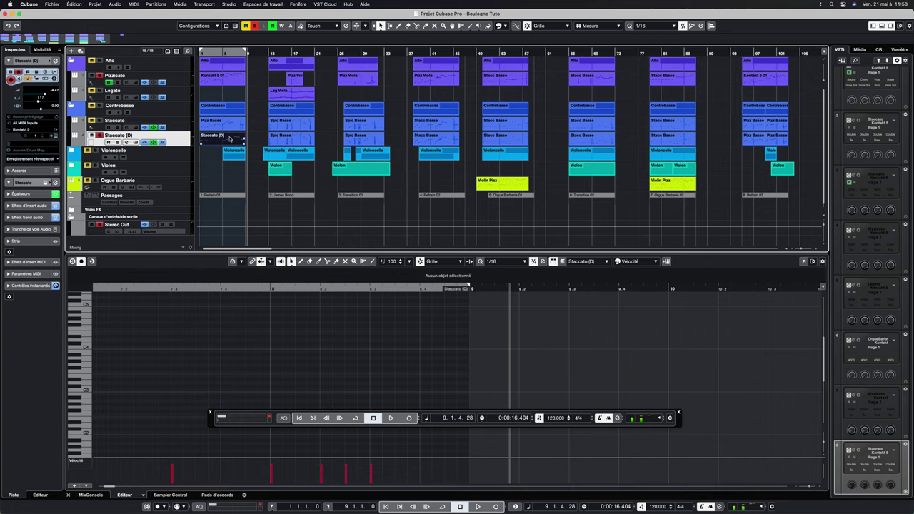
key(ctrl+z)
- Show the notes of the refrain's Pizz Basse part on the double bass Staccato track and play it from bar 1 into bar 8
click(212, 122)
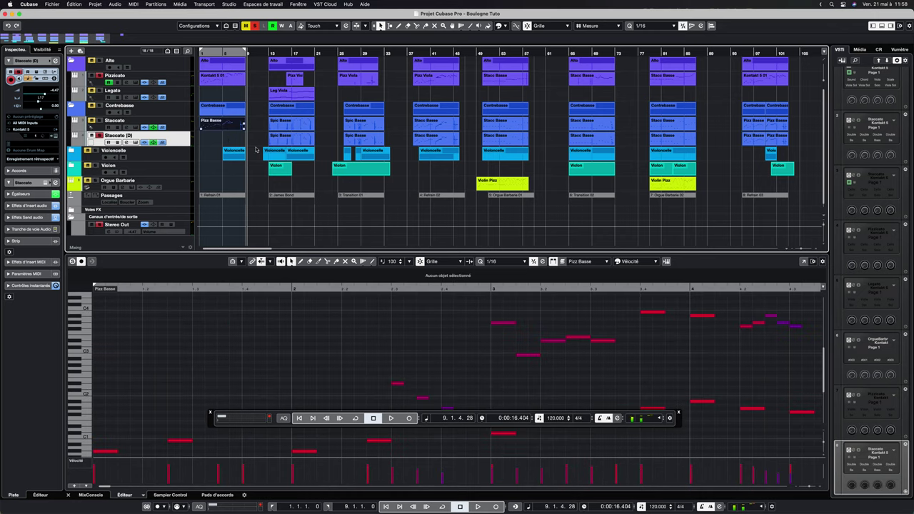
scroll(420, 315, down, 5)
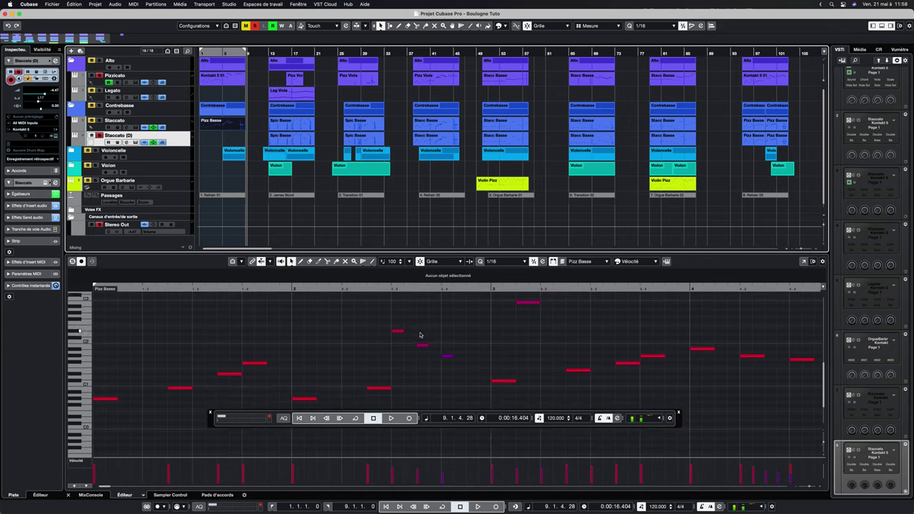
scroll(420, 335, left, 2)
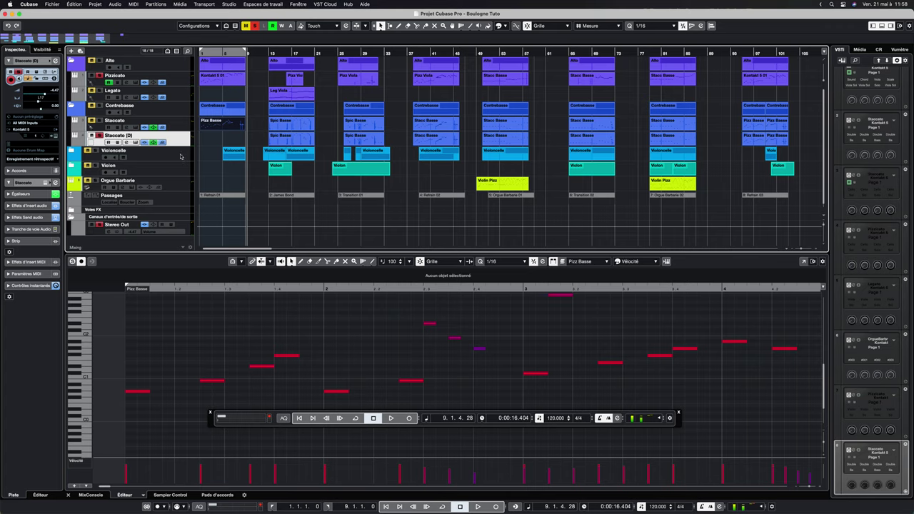
click(200, 52)
key(space)
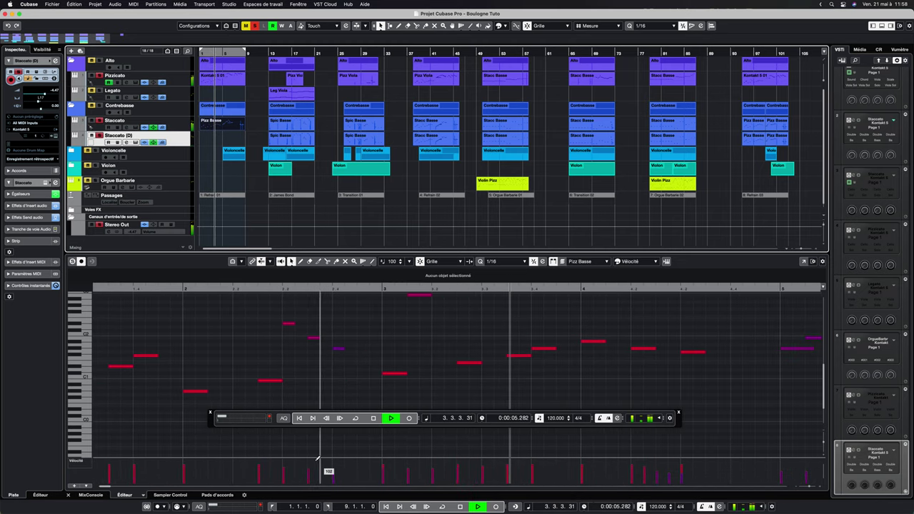
key(space)
key(space)
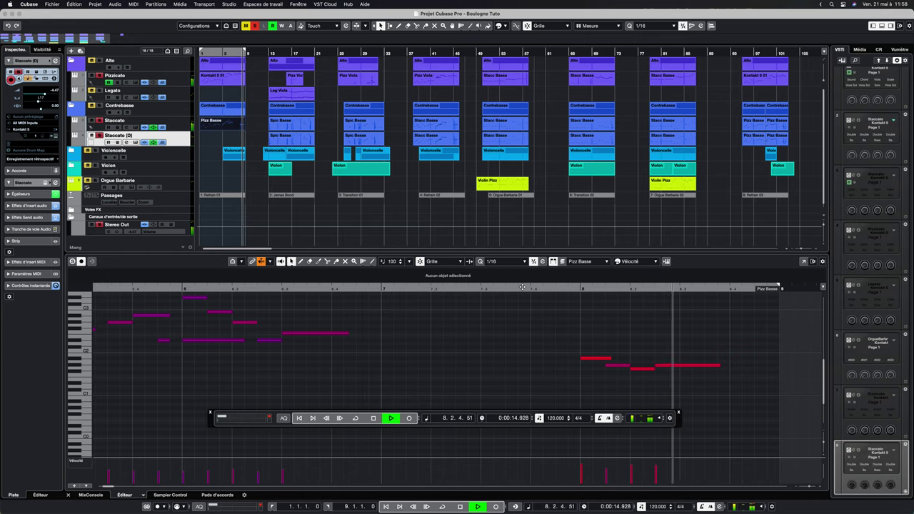
key(space)
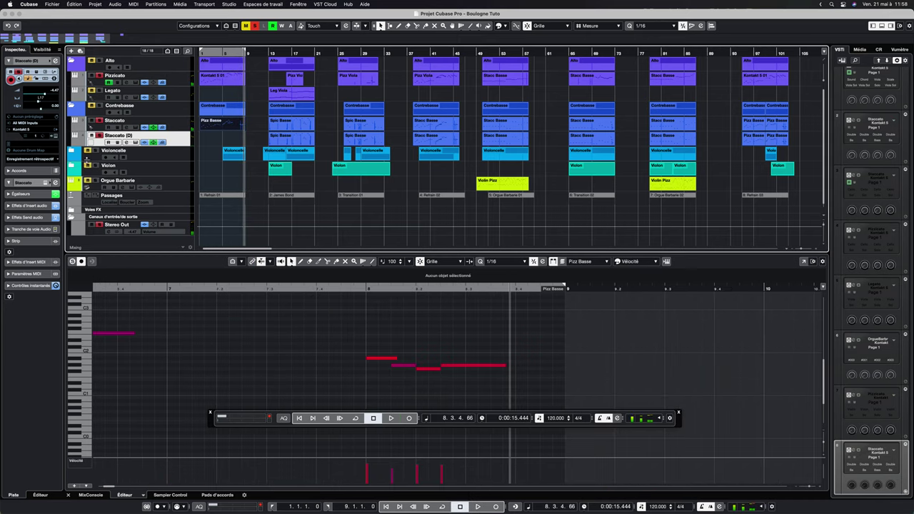
- Expand the Violoncelle folder and play its soloed Staccato track from bar 5 into bar 8
click(71, 151)
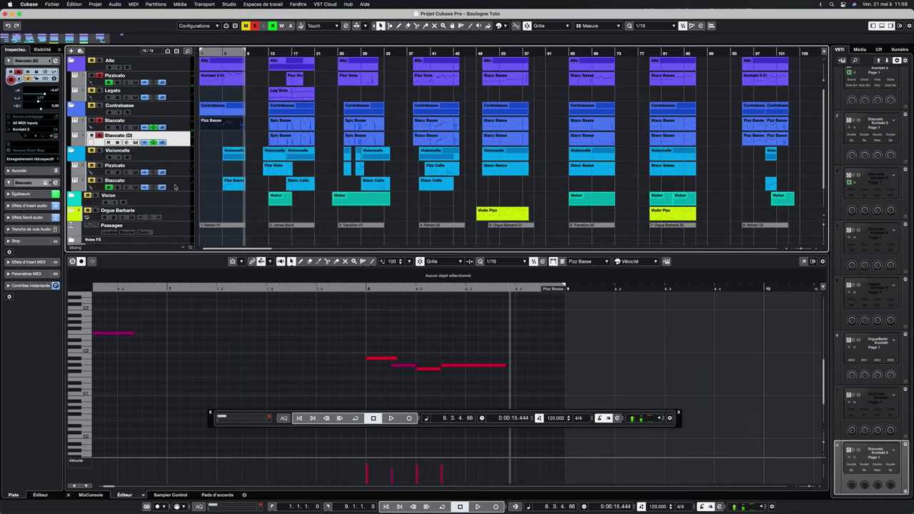
click(174, 187)
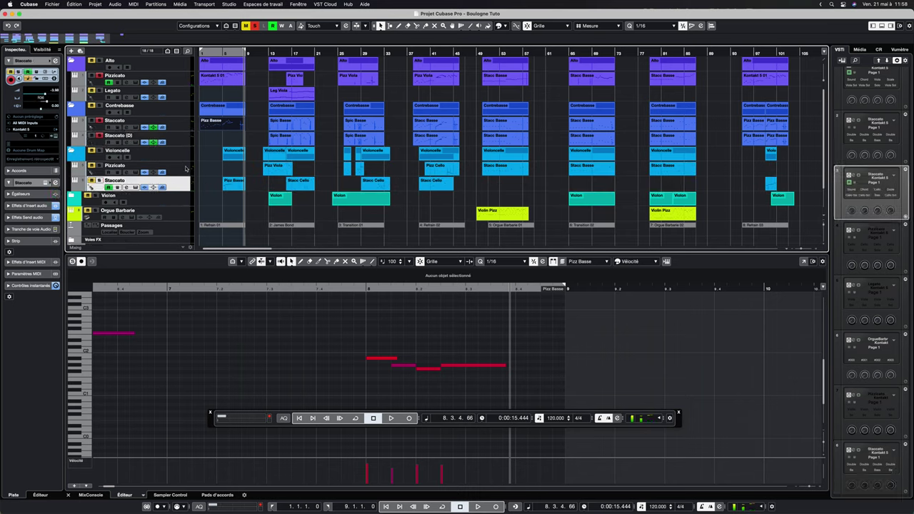
click(223, 53)
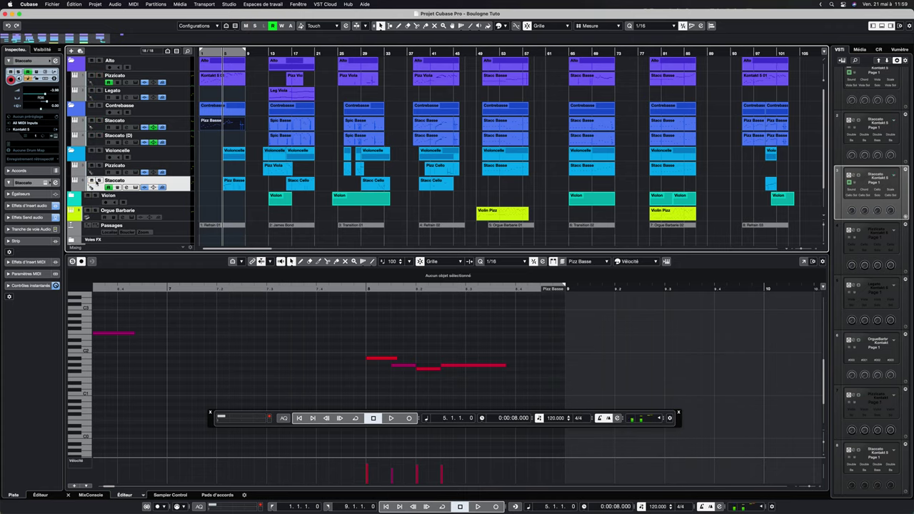
key(space)
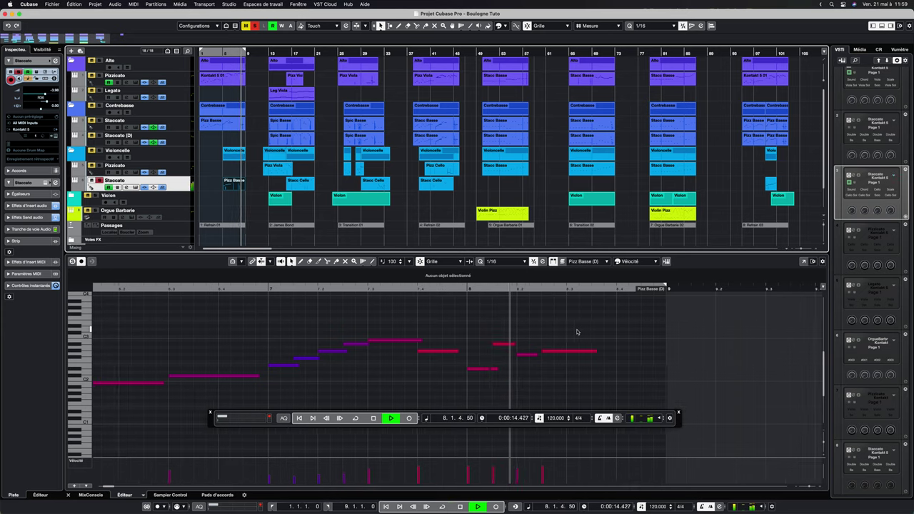
key(space)
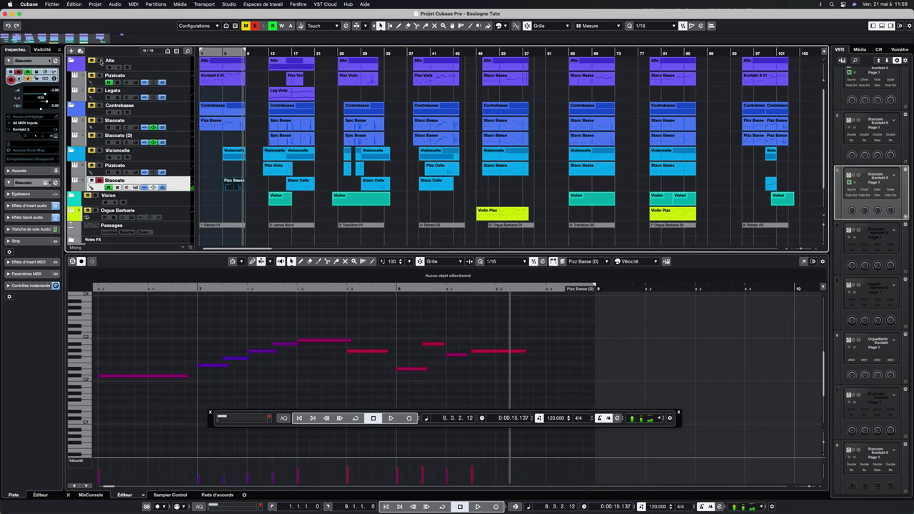
- Show the notes of the refrain's double bass Pizz Basse and viola Kontakt 5 01 parts together with the cello part, from bar 5
click(223, 53)
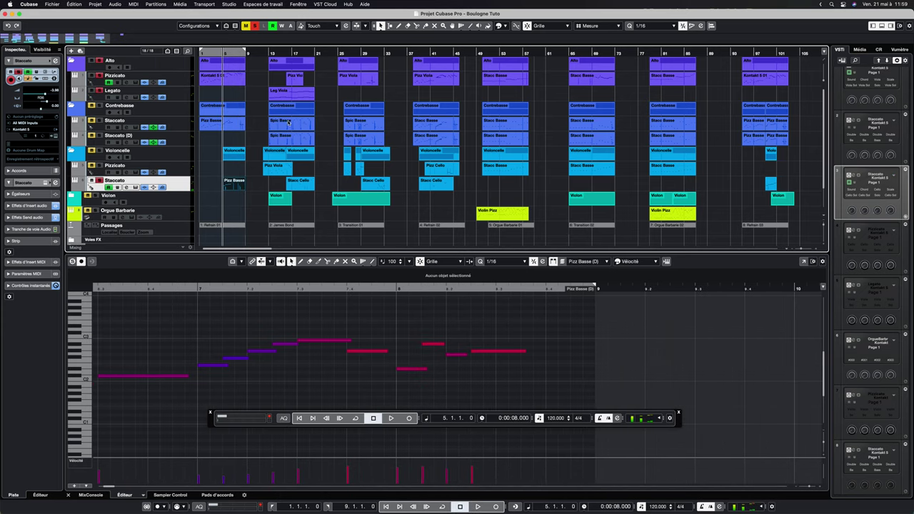
click(230, 127)
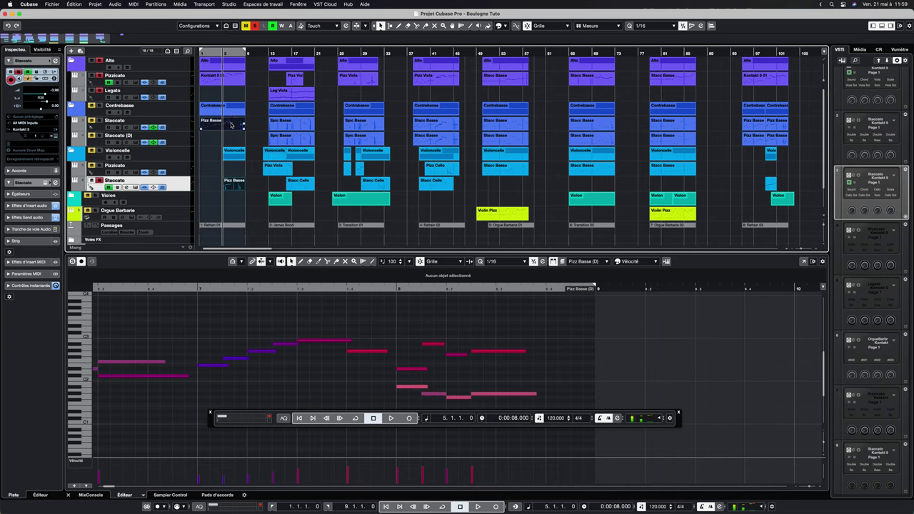
shift+click(232, 80)
scroll(413, 341, left, 5)
scroll(413, 342, up, 2)
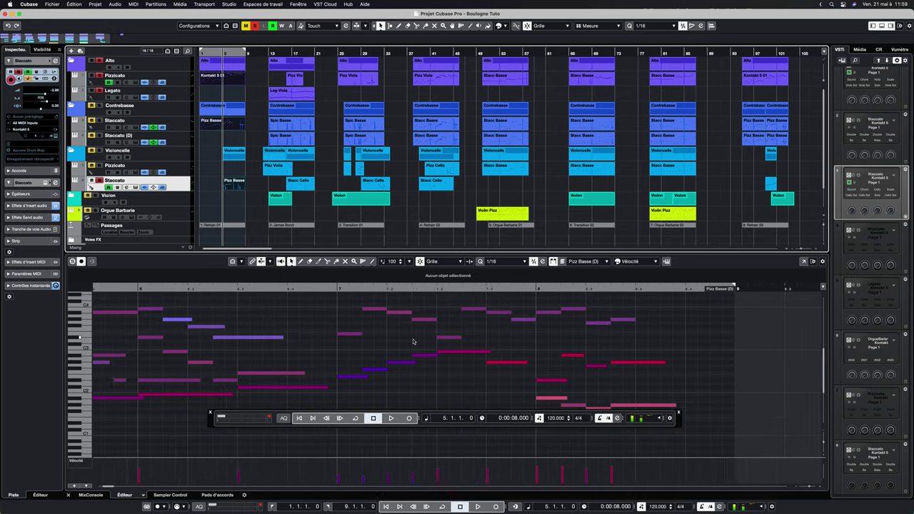
scroll(413, 341, left, 4)
scroll(358, 322, down, 2)
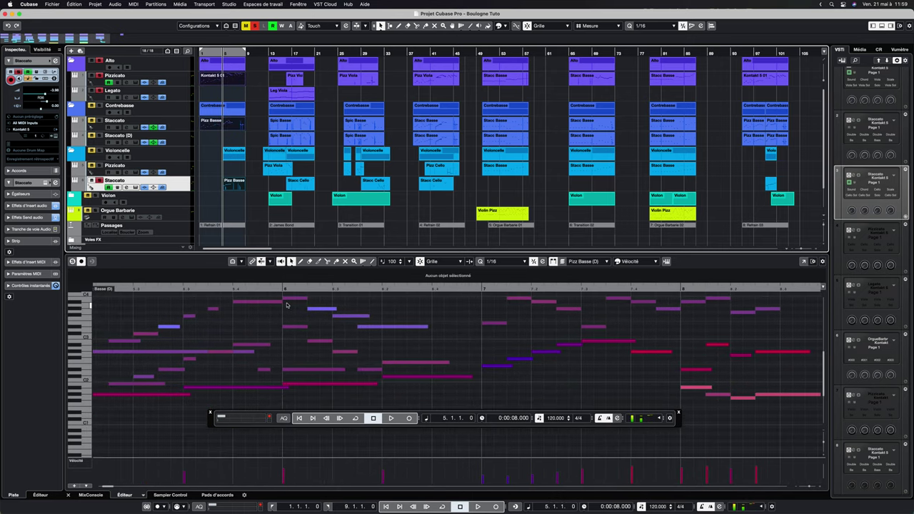
scroll(351, 354, left, 4)
scroll(351, 354, up, 1)
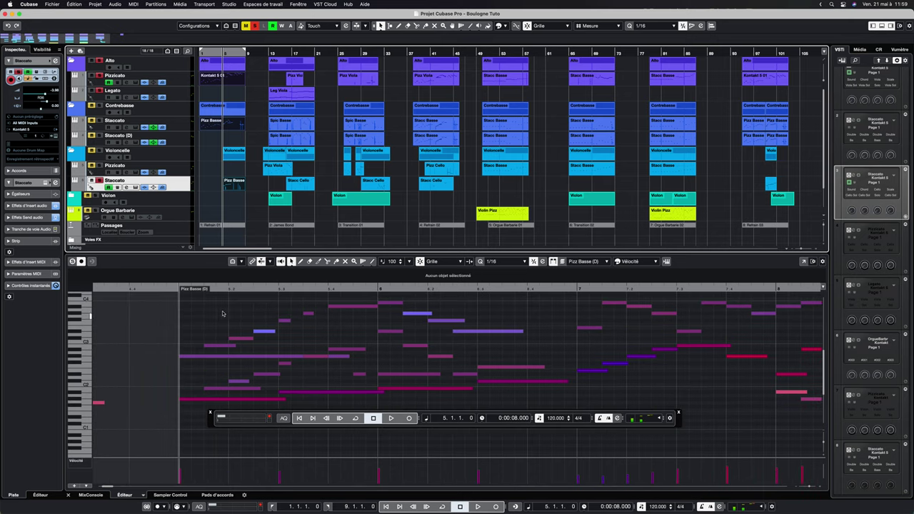
- Play the combined double bass, cello and viola refrain parts from bar 5 into bar 8
click(175, 289)
key(space)
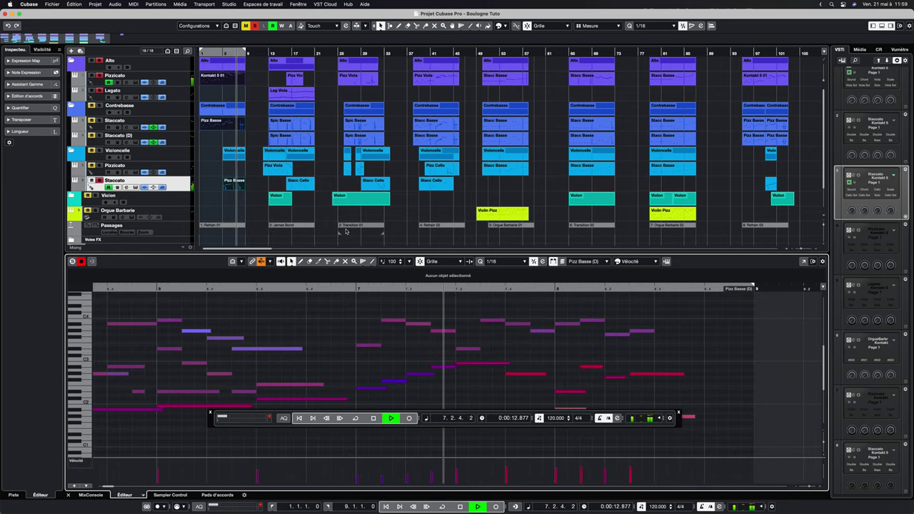
click(216, 57)
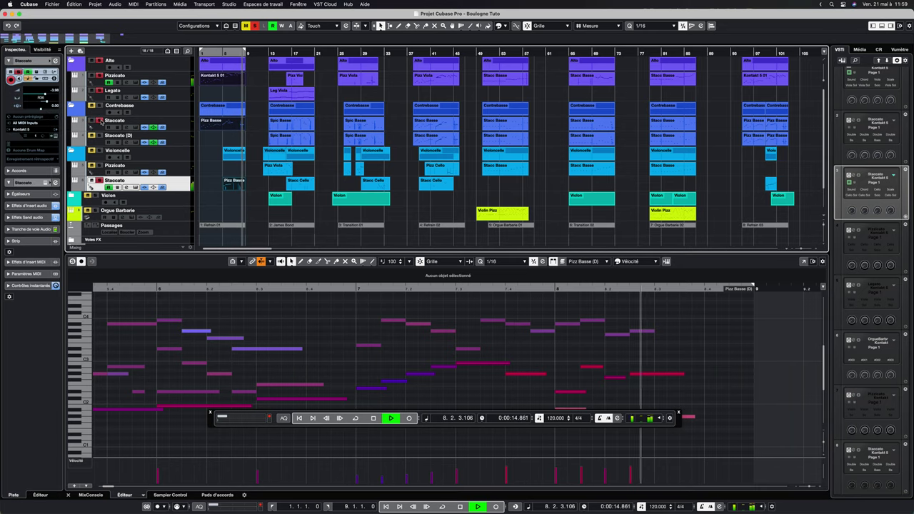
click(223, 54)
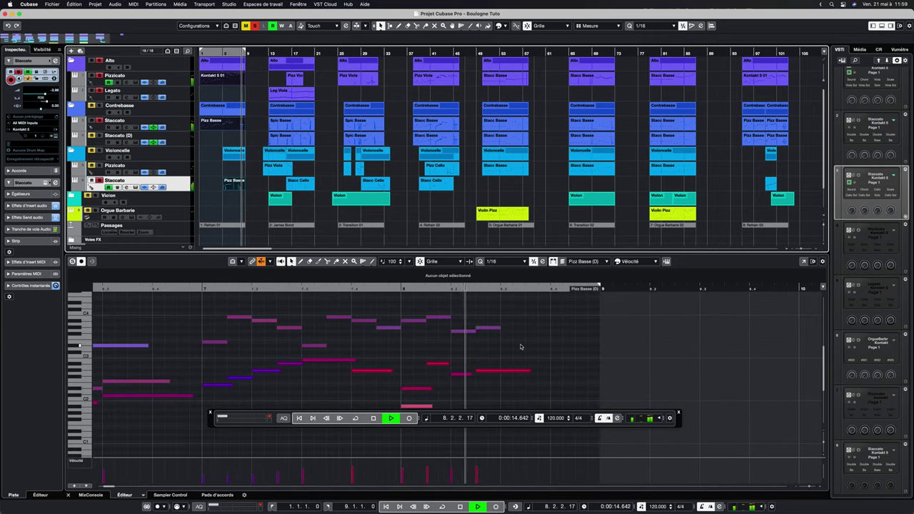
key(space)
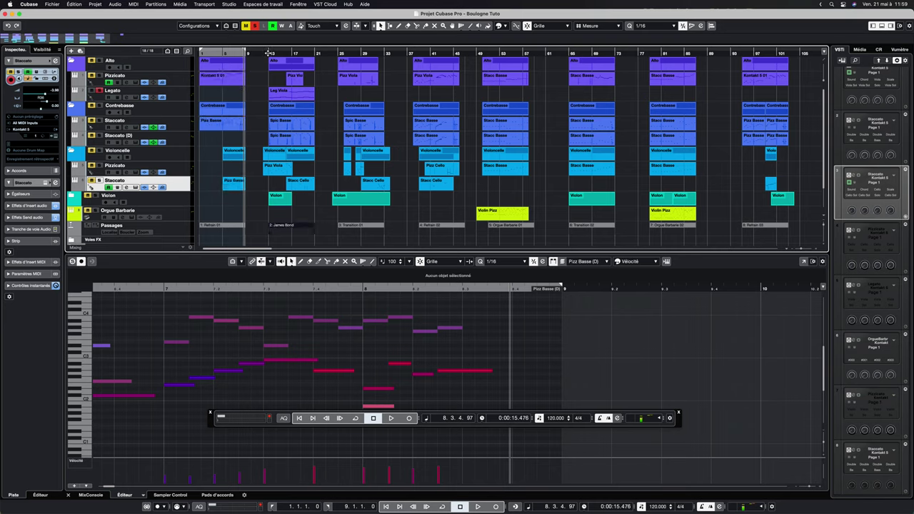
- Select the viola Legato track, show the notes of its Leg Viola part and play it from bar 13 into bar 16
click(268, 53)
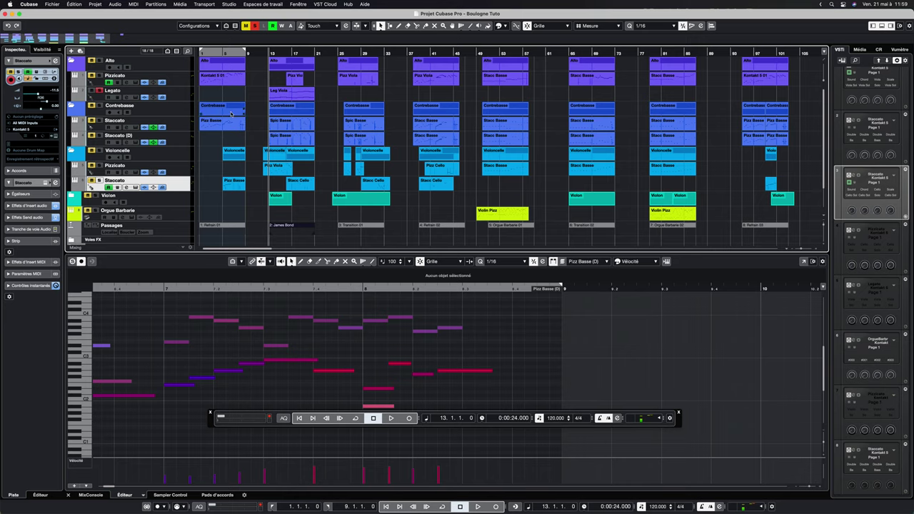
click(188, 96)
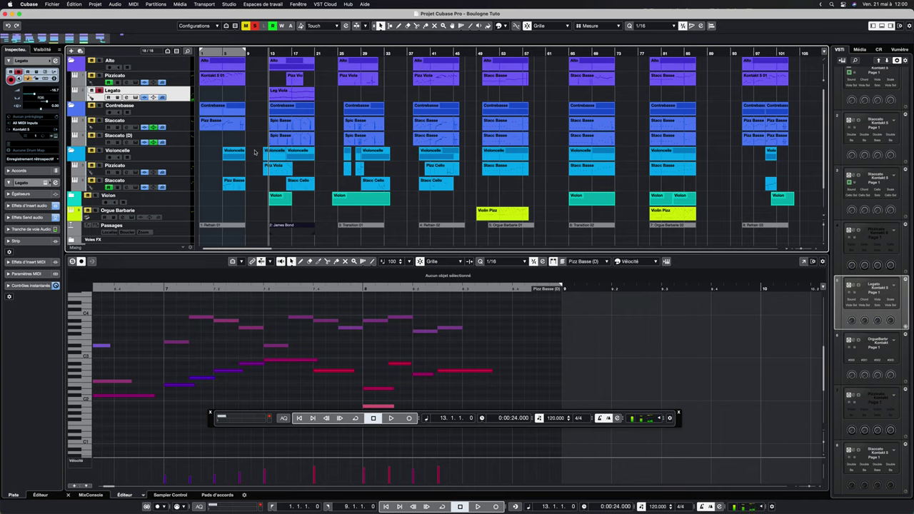
click(308, 95)
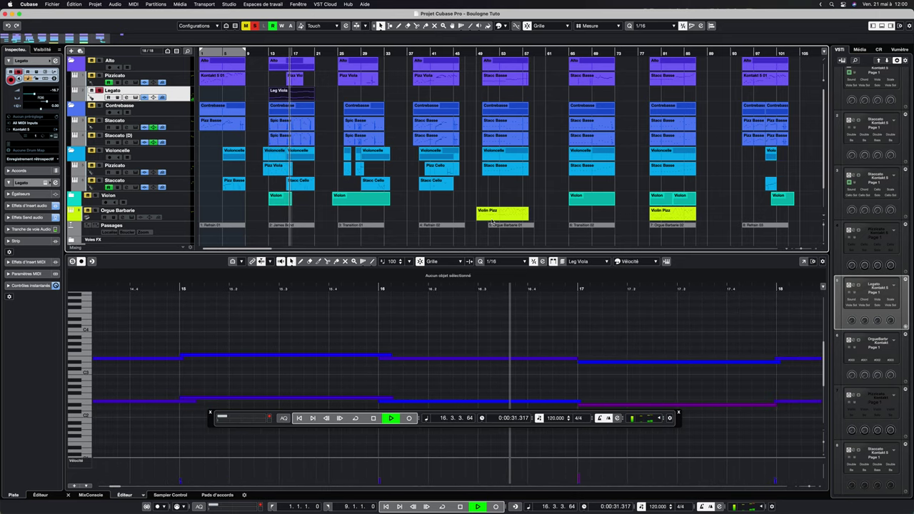
key(space)
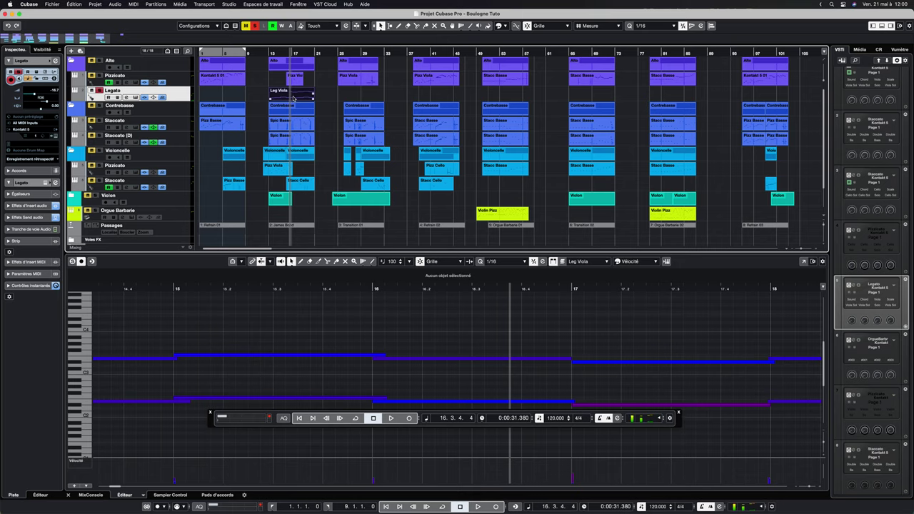
- Open Leg Viola in a separate key editor window, record G#2 and B2 together in each of bars 13 to 16, and play back the start
click(804, 262)
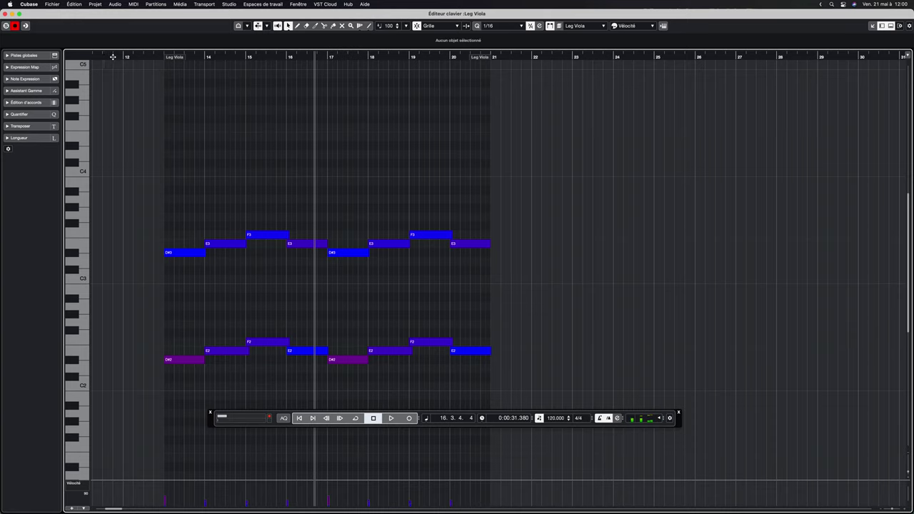
click(409, 418)
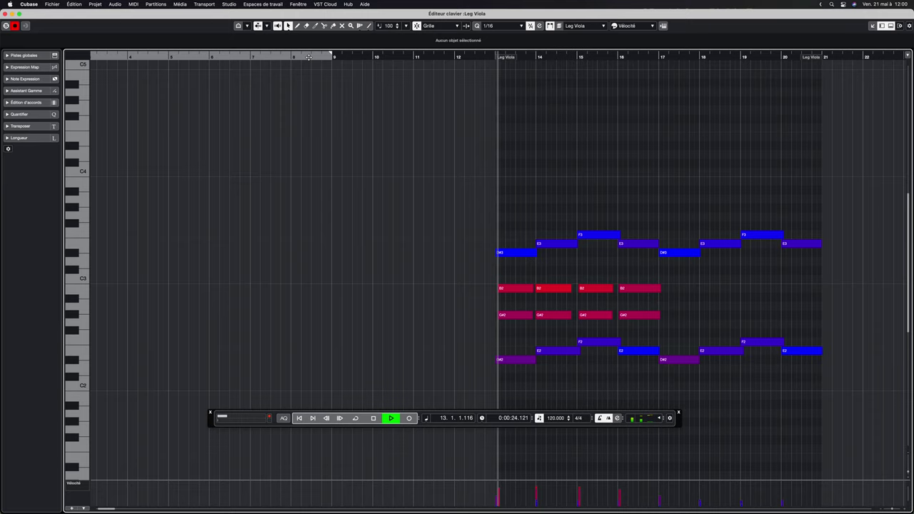
scroll(473, 276, right, 5)
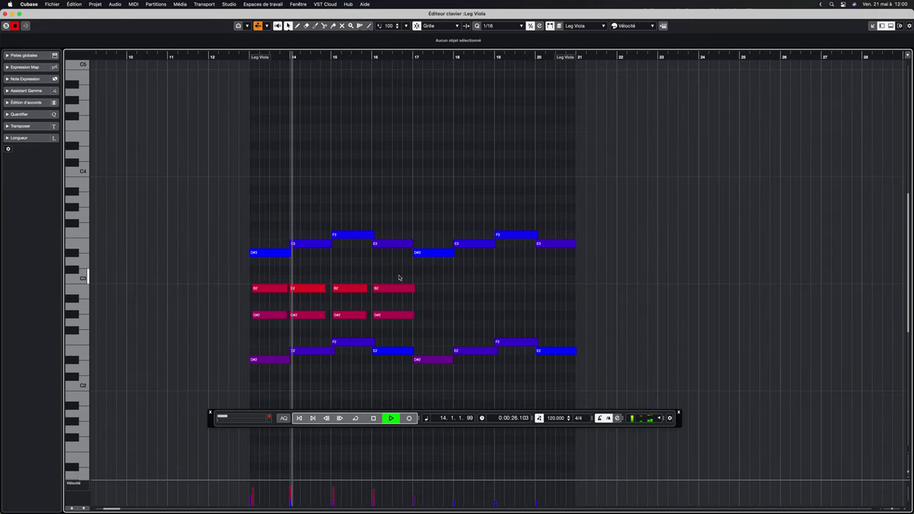
key(space)
- Lower the velocities of the notes in bars 13 to 15, to about 50 in bar 13, and play from just before bar 13
drag(439, 280, 611, 322)
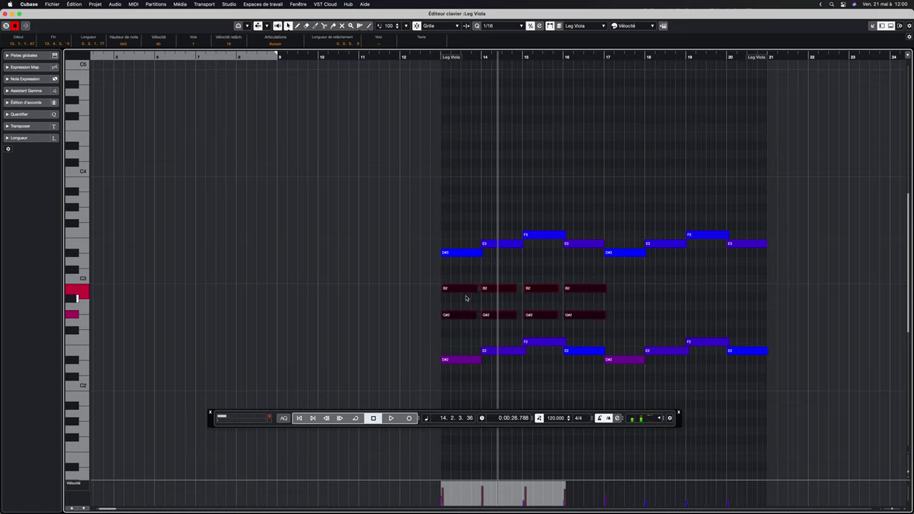
scroll(467, 297, down, 3)
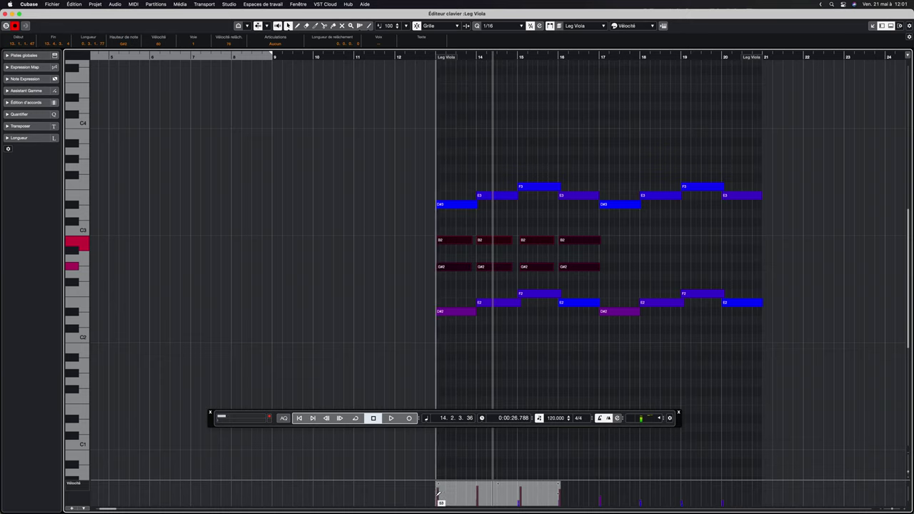
drag(438, 492, 443, 494)
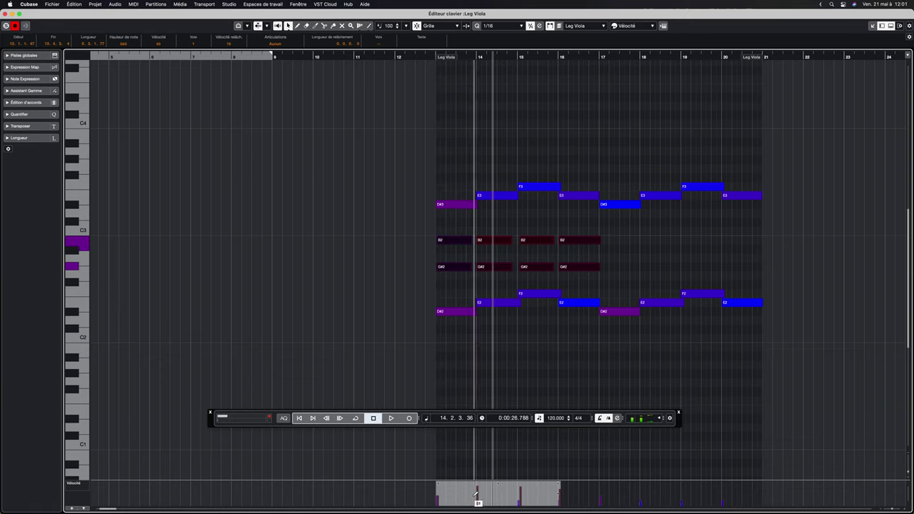
drag(529, 494, 527, 500)
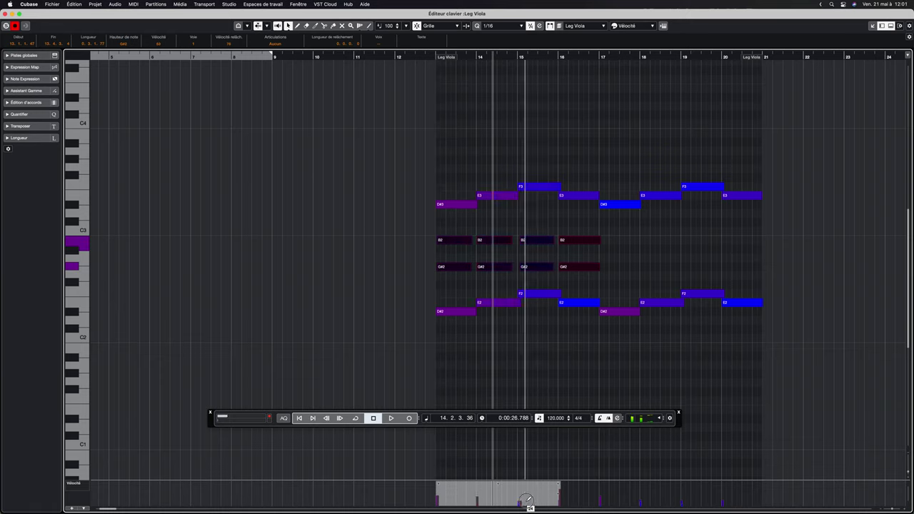
click(434, 58)
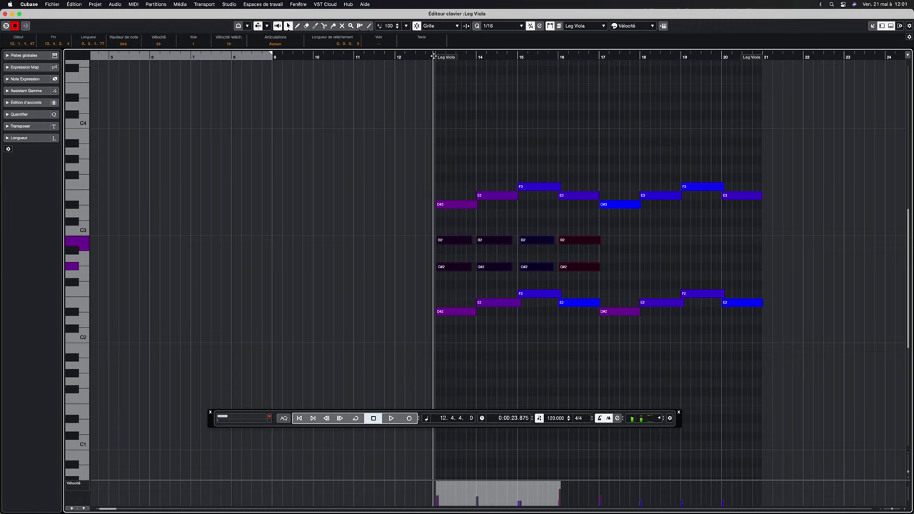
key(space)
click(602, 120)
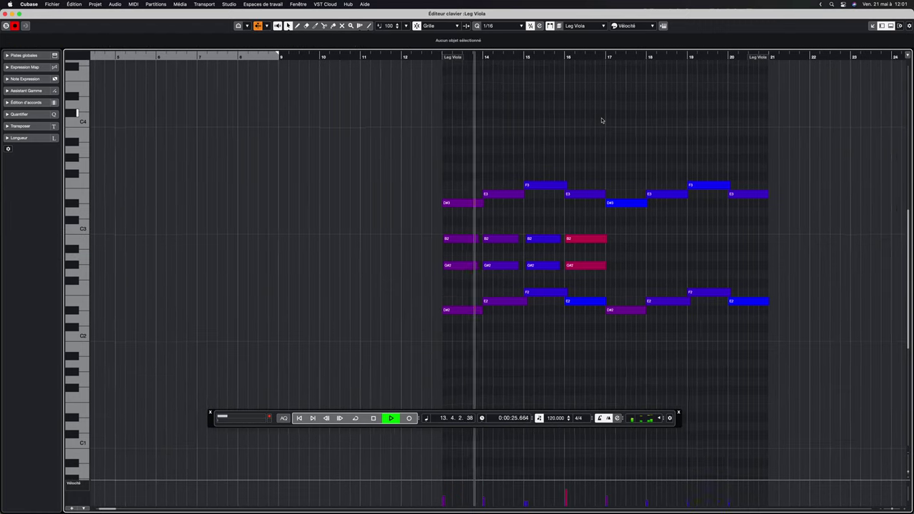
- Switch the controller lane to CC 11 (Expression), stop playback and draw a rising and falling expression curve from bar 13 to the end of bar 18
click(75, 483)
scroll(92, 485, down, 5)
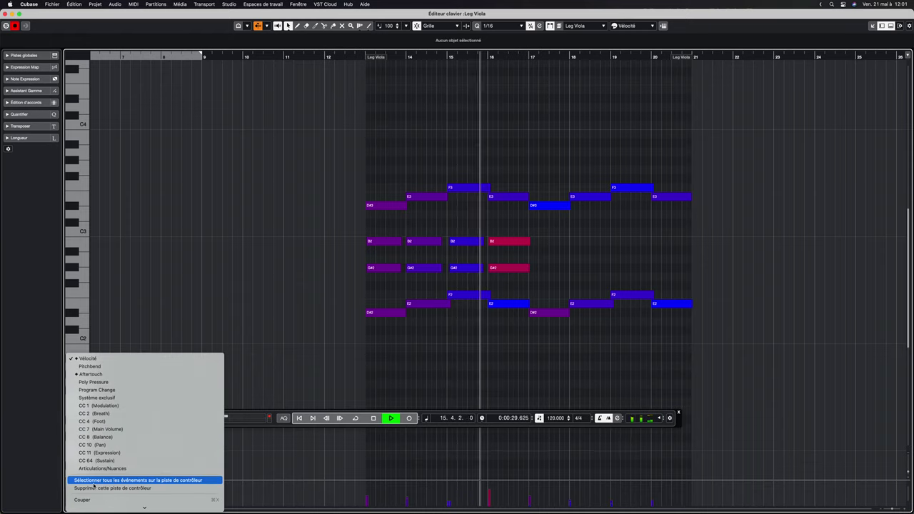
click(105, 453)
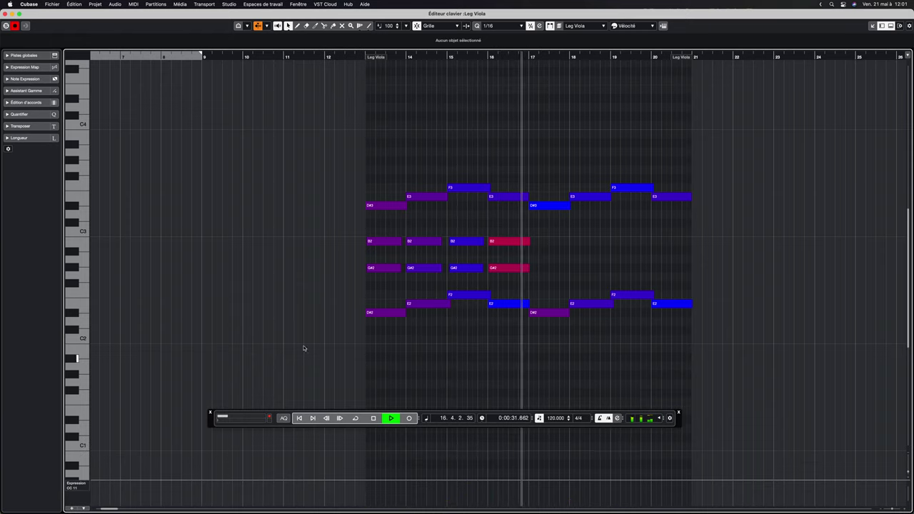
key(space)
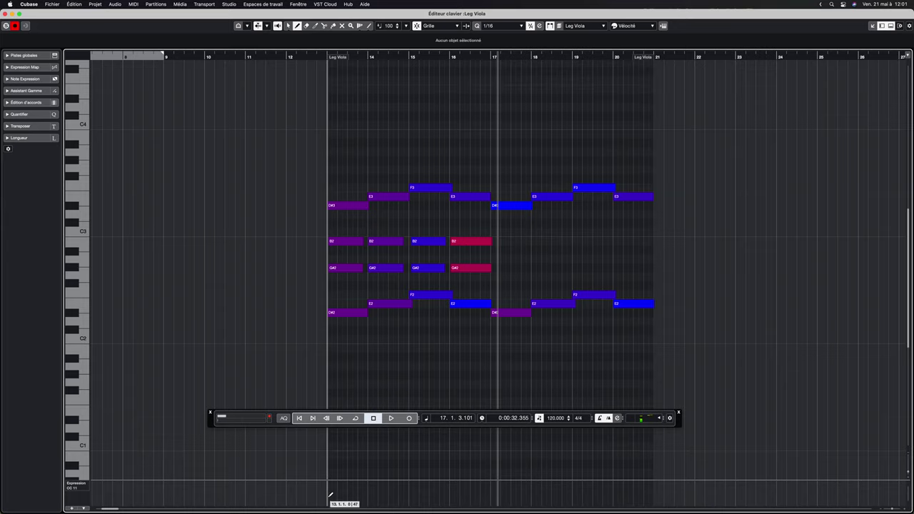
mouse_move(330, 498)
mouse_down()
mouse_move(369, 485)
mouse_move(374, 497)
mouse_move(410, 487)
mouse_move(447, 491)
mouse_up()
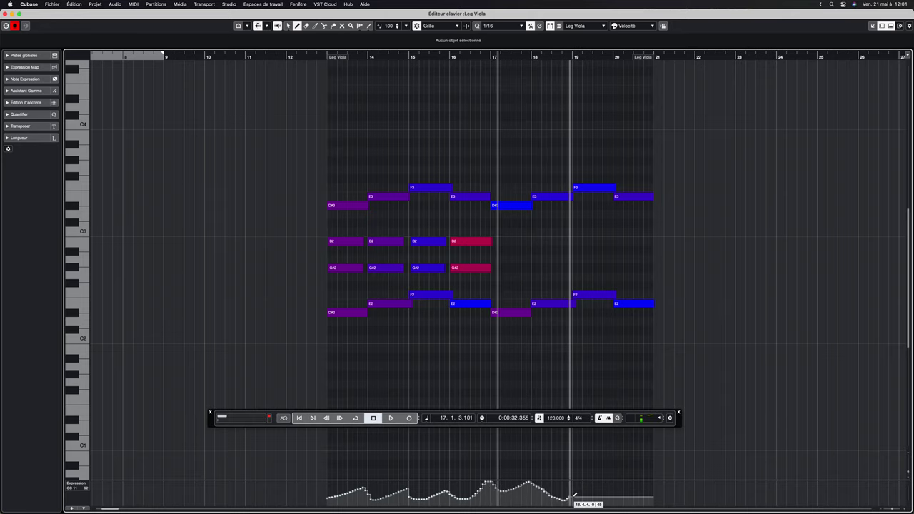
- Play the Leg Viola part with its expression curve from just before bar 13 into bar 18
click(324, 57)
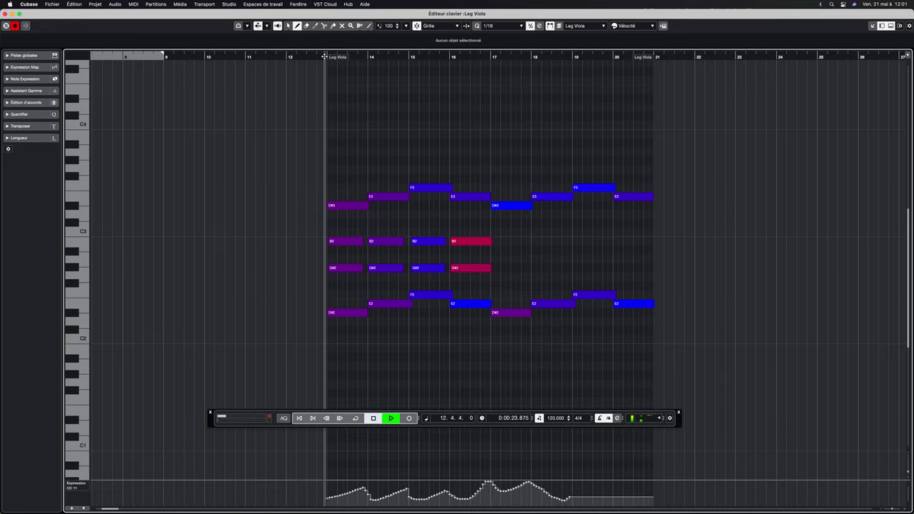
key(space)
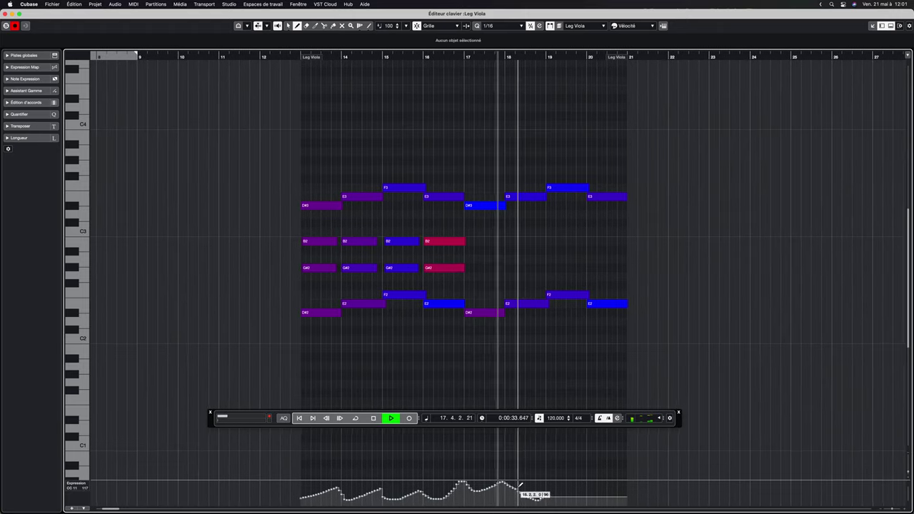
key(space)
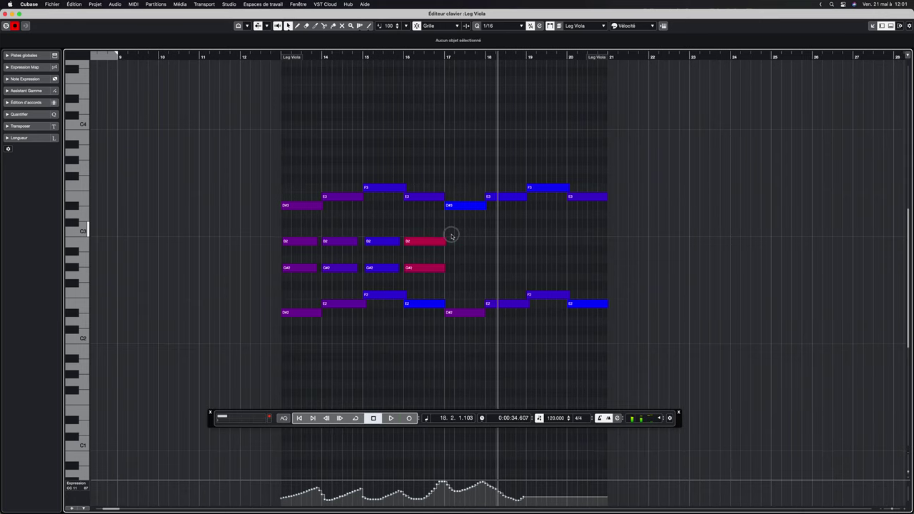
- Extend the bar 16 G#2 and B2 notes to near the end of bar 20, redraw the expression curve from bar 18 to there, and play the part
drag(489, 266, 603, 268)
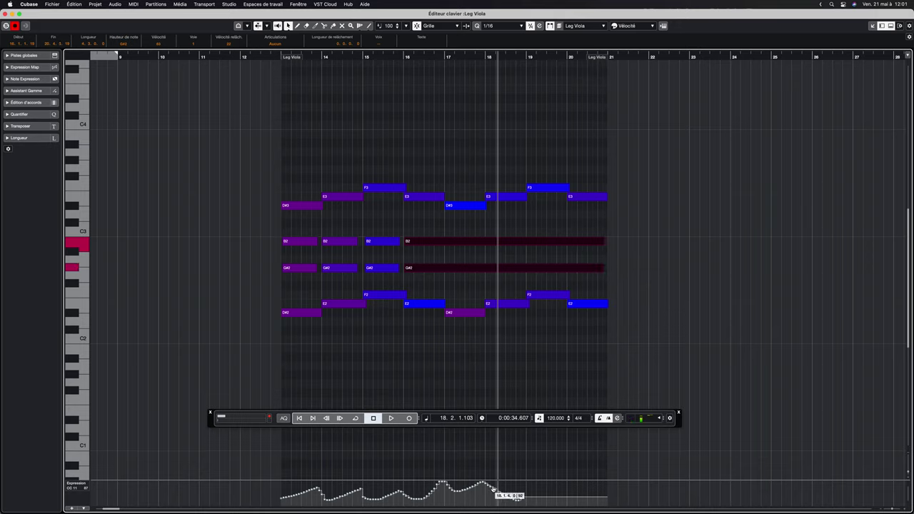
drag(489, 490, 607, 483)
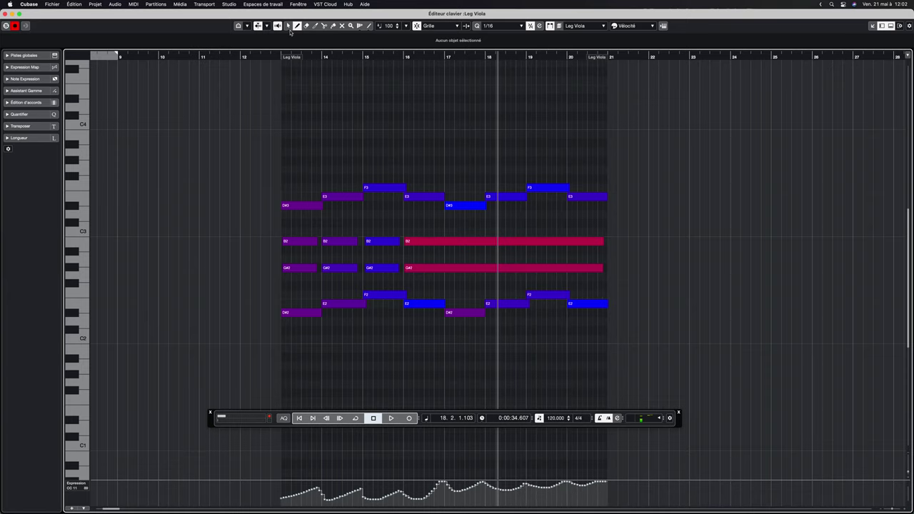
click(278, 55)
key(space)
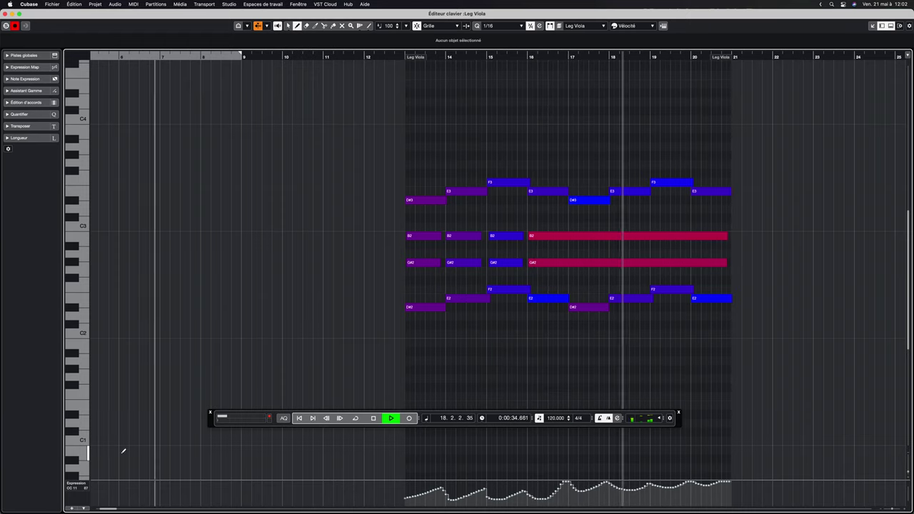
- Switch the controller lane back to velocity, stop playback and lower the velocity of the notes starting at bar 16
click(74, 484)
click(79, 492)
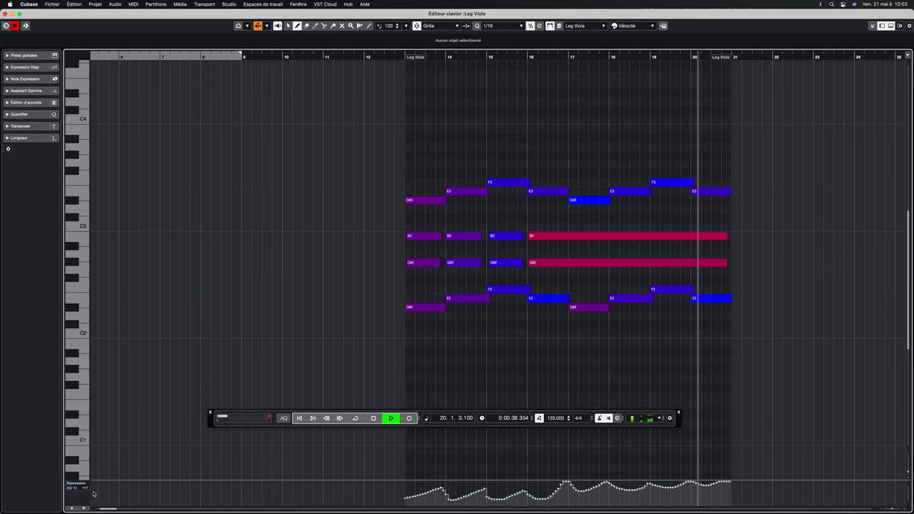
click(74, 484)
click(78, 484)
key(space)
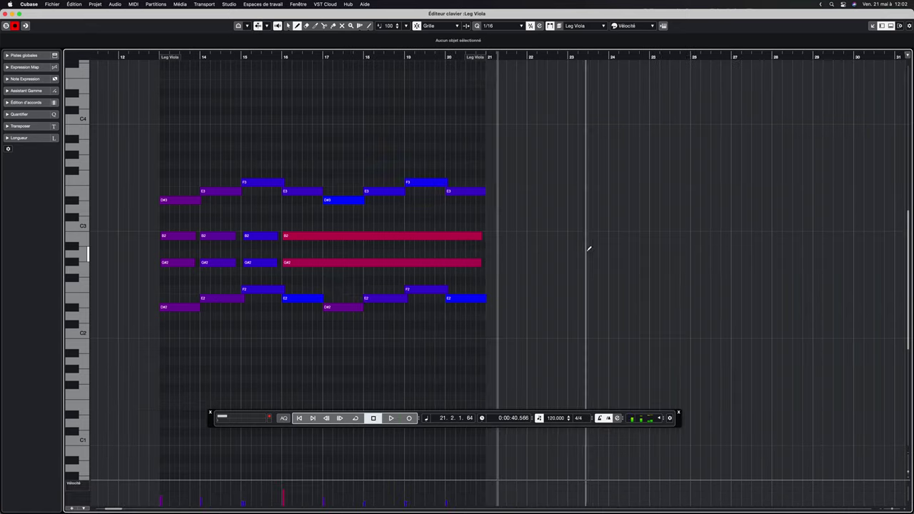
click(285, 501)
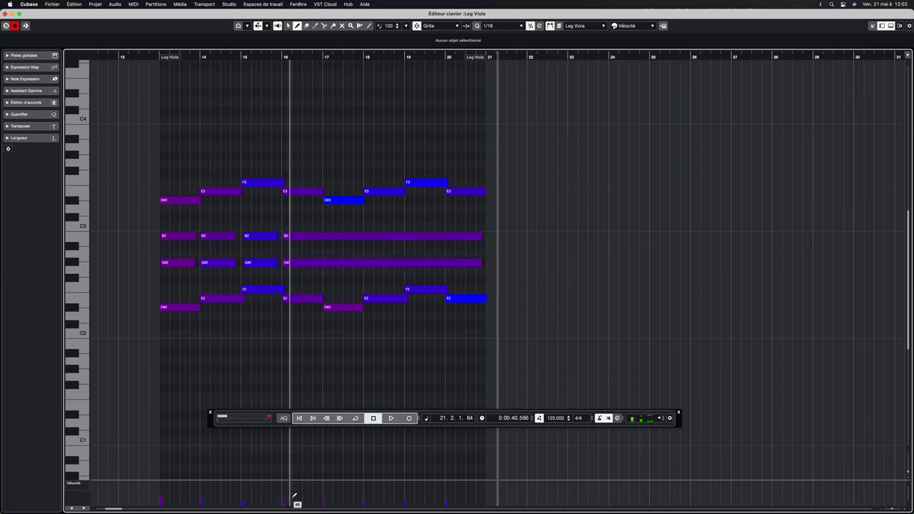
- Close the separate key editor, solo the Contrebasse staccato tracks alongside the viola Legato track, and play from bar 13
click(5, 13)
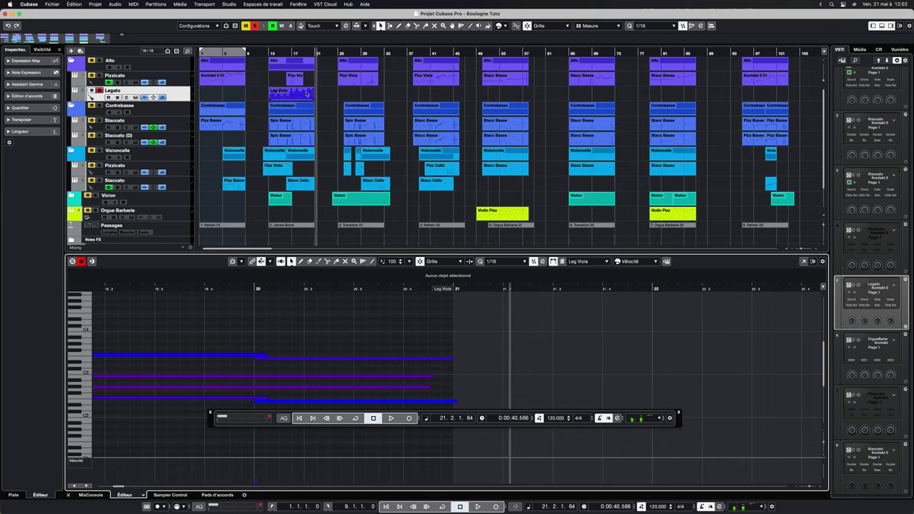
click(100, 123)
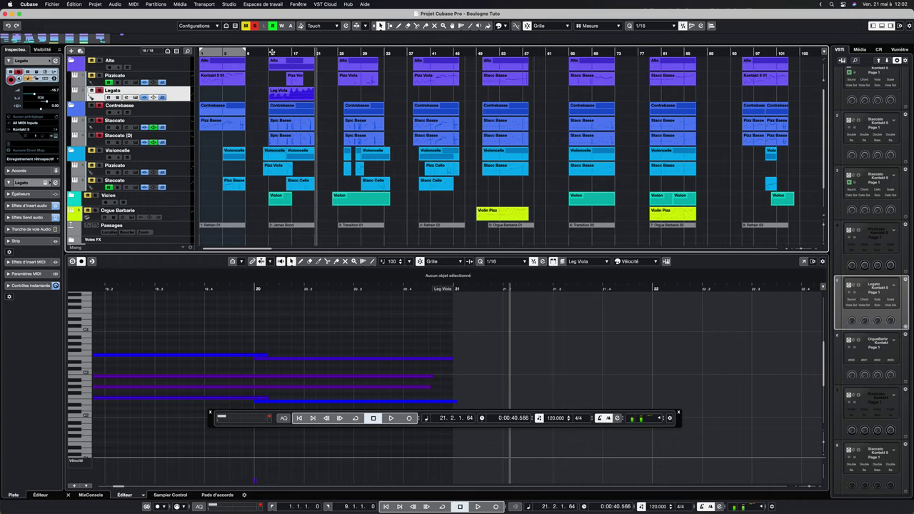
click(268, 53)
key(space)
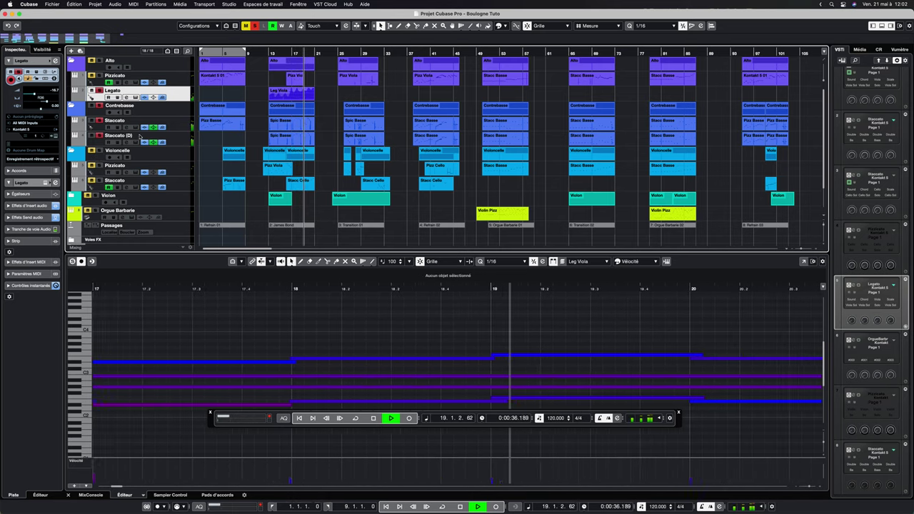
key(space)
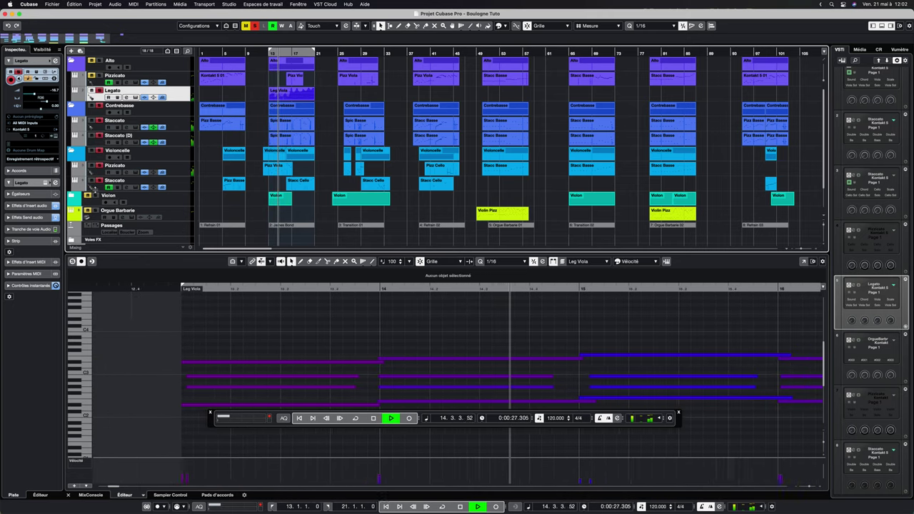
- Unfold and solo the Violon folder, then play bars 13 to 21 with the cycle switched on, and stop
click(72, 202)
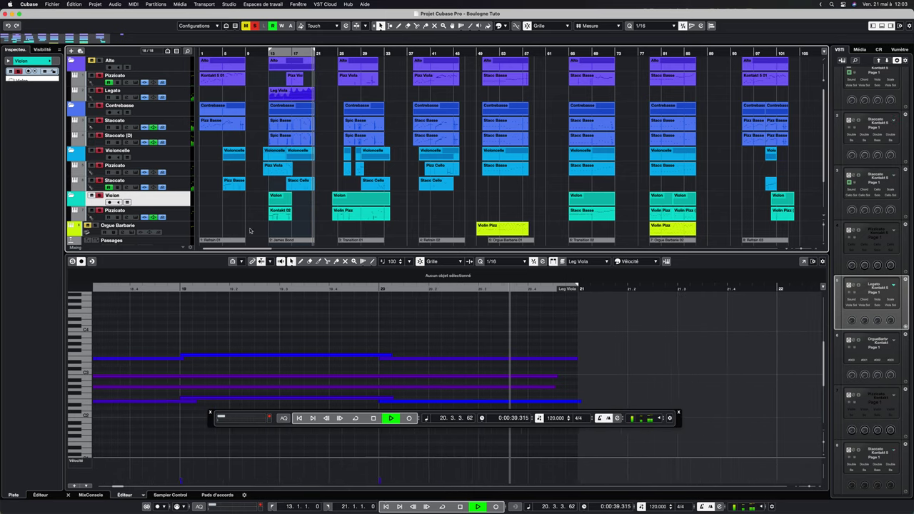
click(270, 54)
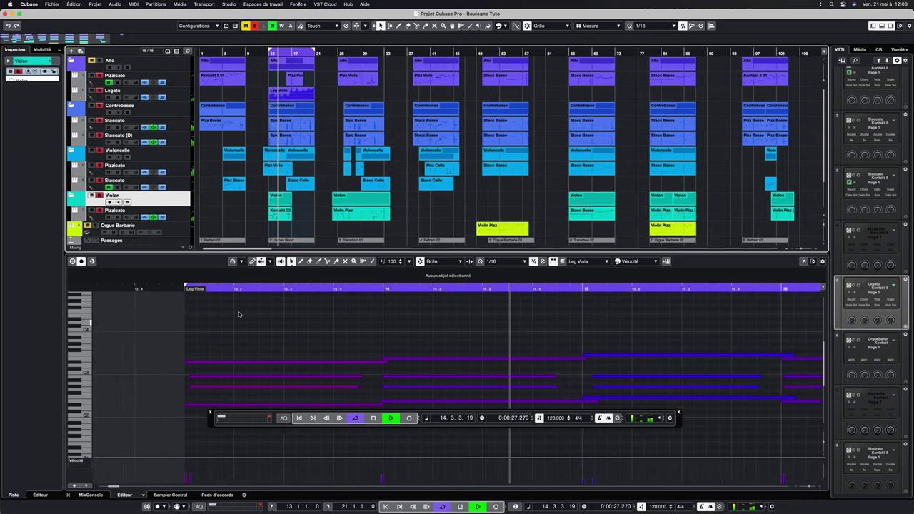
key(KP_Divide)
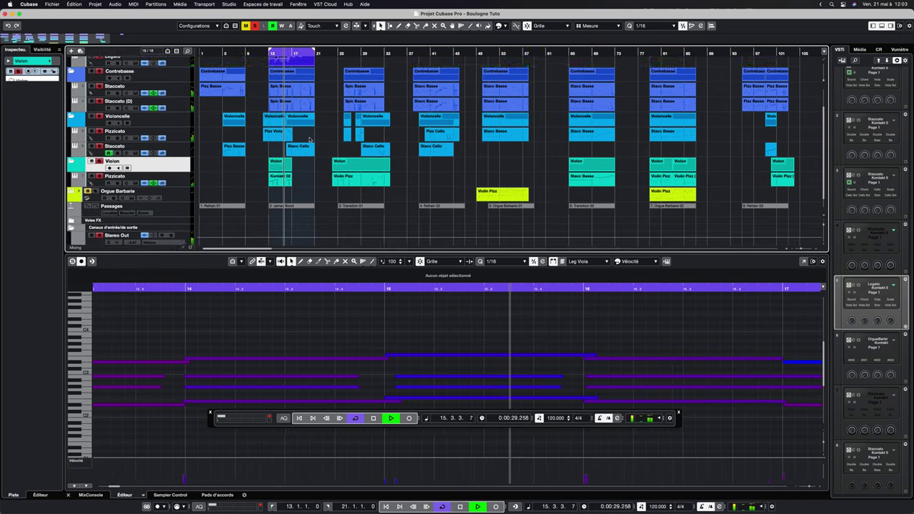
key(space)
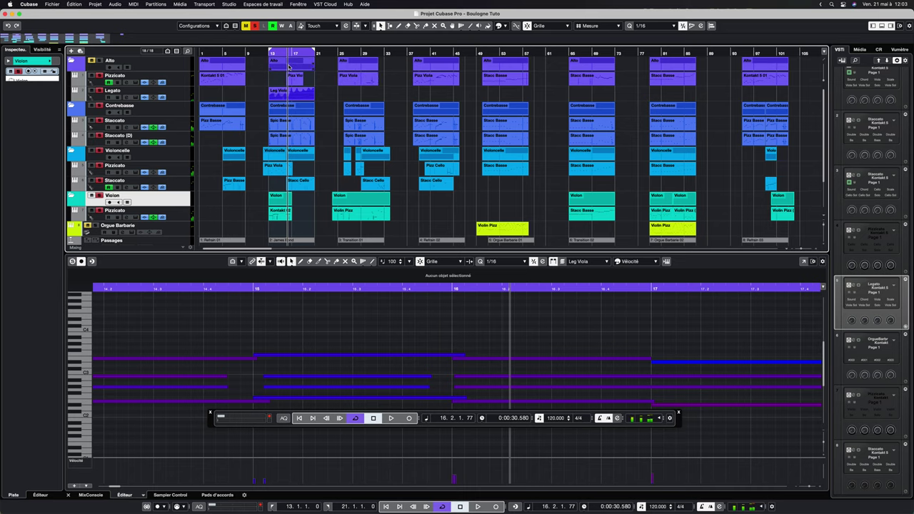
- Move all string parts of the James Bond section four bars earlier to bar 9 and play from about bar 5
scroll(289, 166, down, 2)
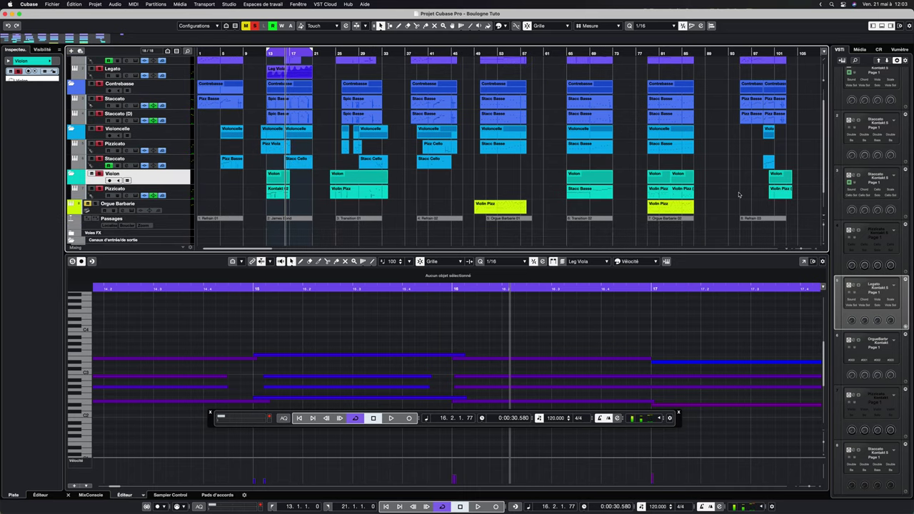
scroll(353, 187, up, 2)
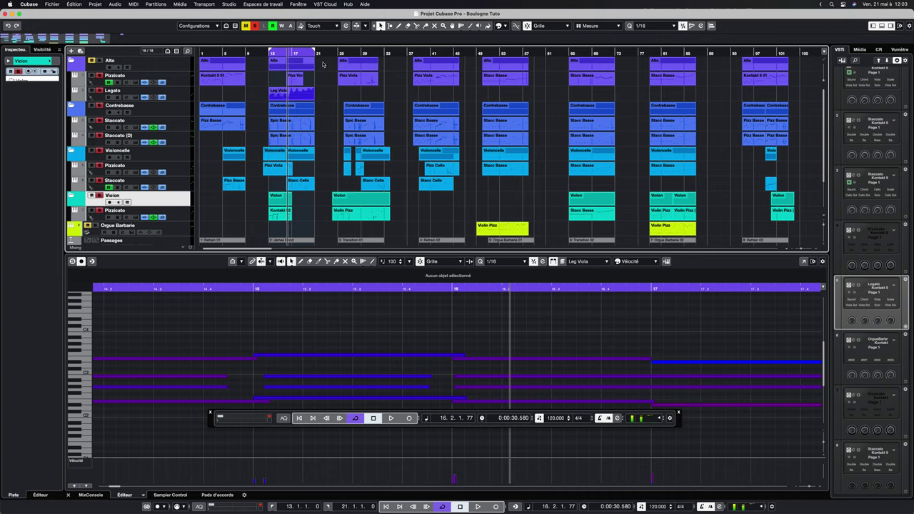
drag(287, 90, 288, 203)
drag(284, 68, 235, 56)
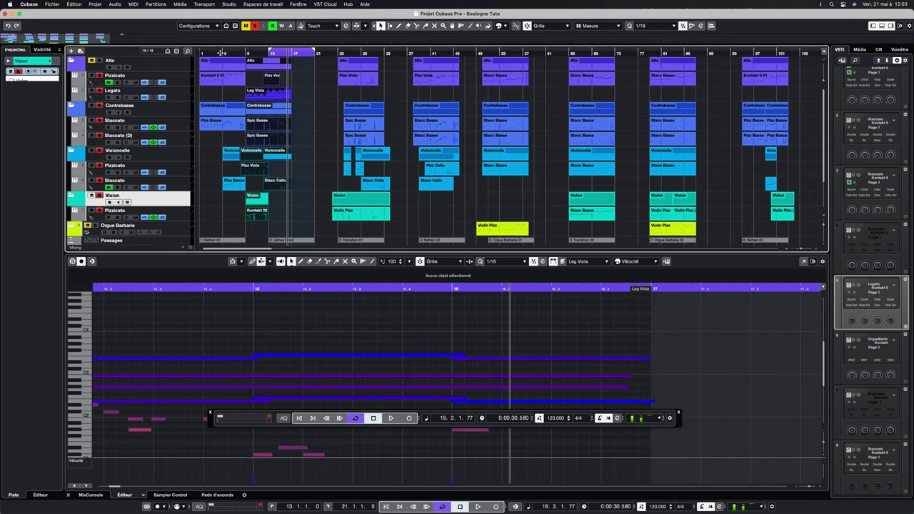
click(222, 53)
key(space)
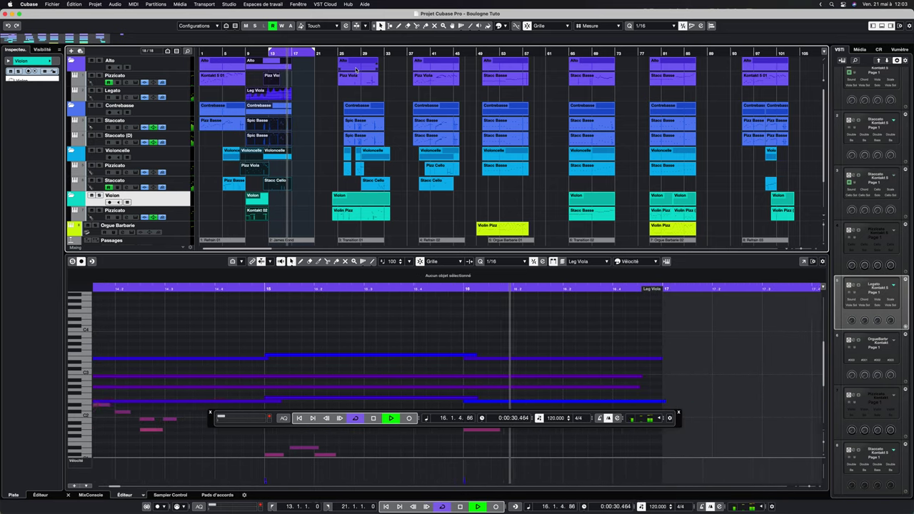
- Stop playback and move the James Bond section's string parts back to bar 13
key(space)
drag(258, 69, 282, 69)
scroll(400, 154, down, 1)
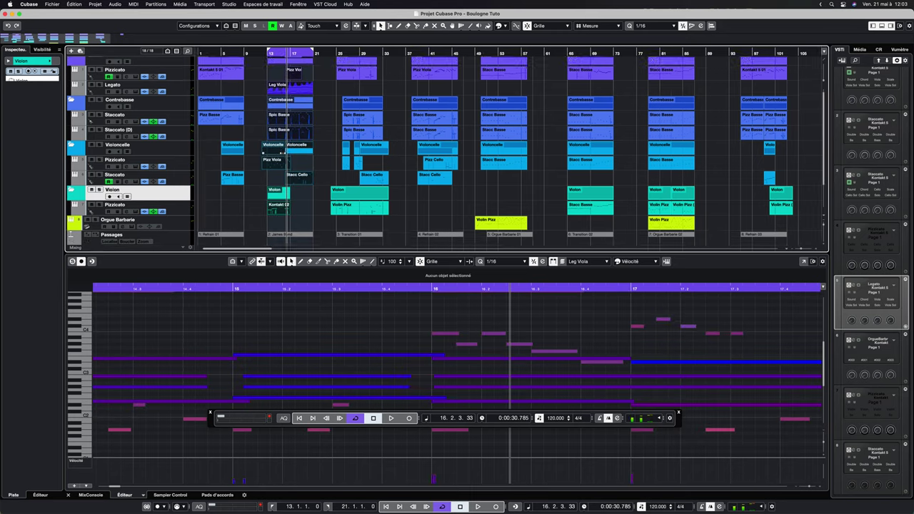
scroll(283, 155, up, 1)
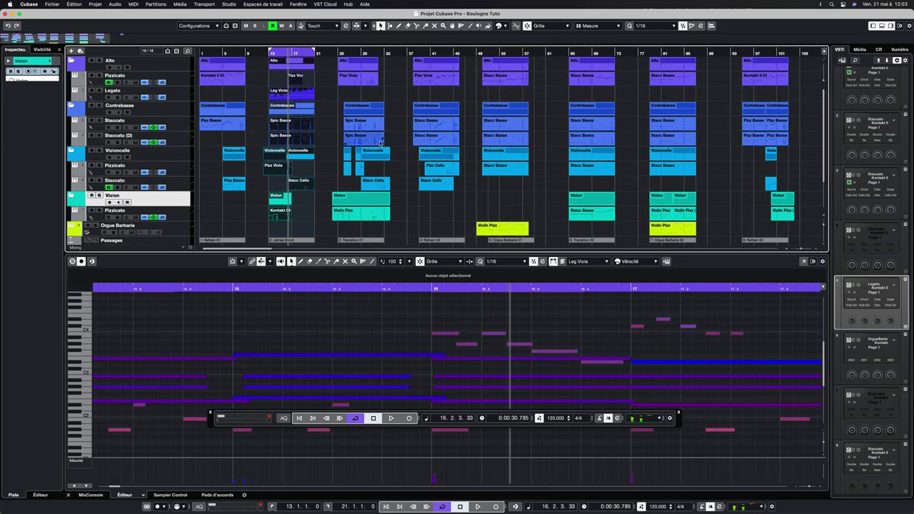
- Play the arrangement briefly from bar 13 and again from bar 1 to compare the two sections, stopping each time
scroll(503, 152, right, 1)
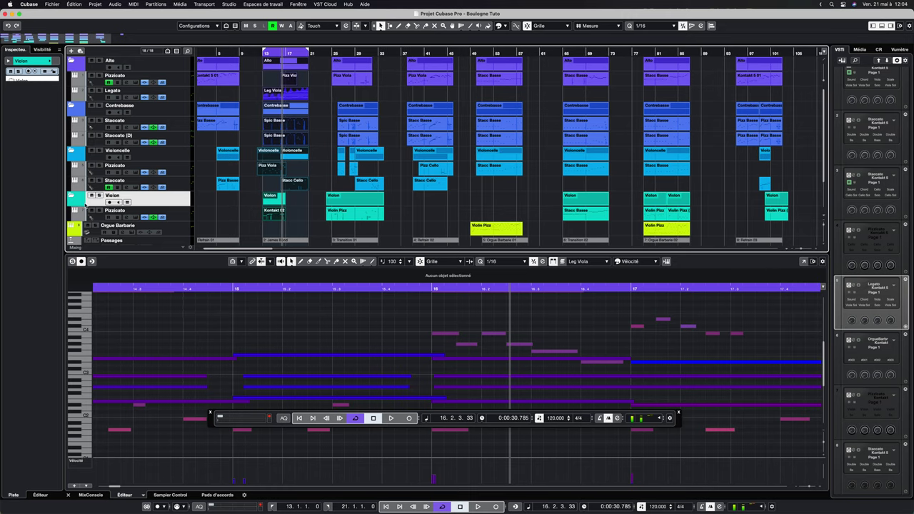
scroll(285, 118, right, 1)
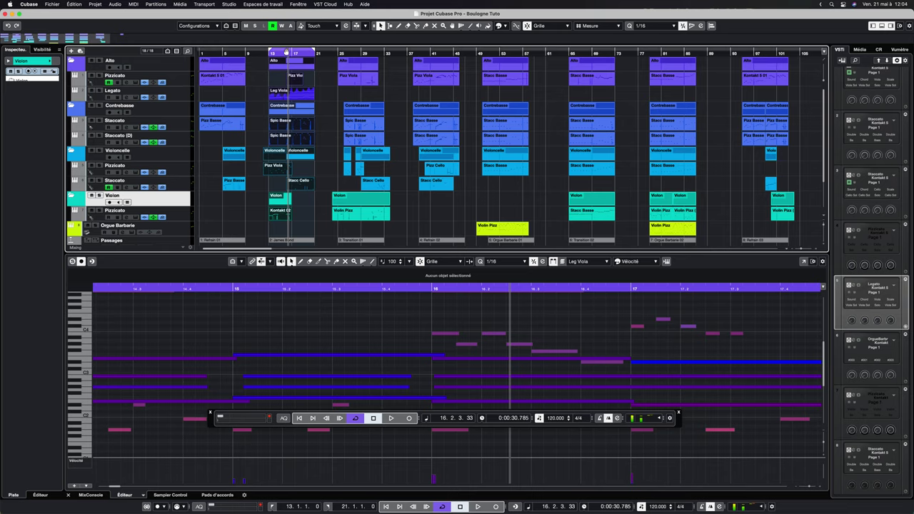
key(space)
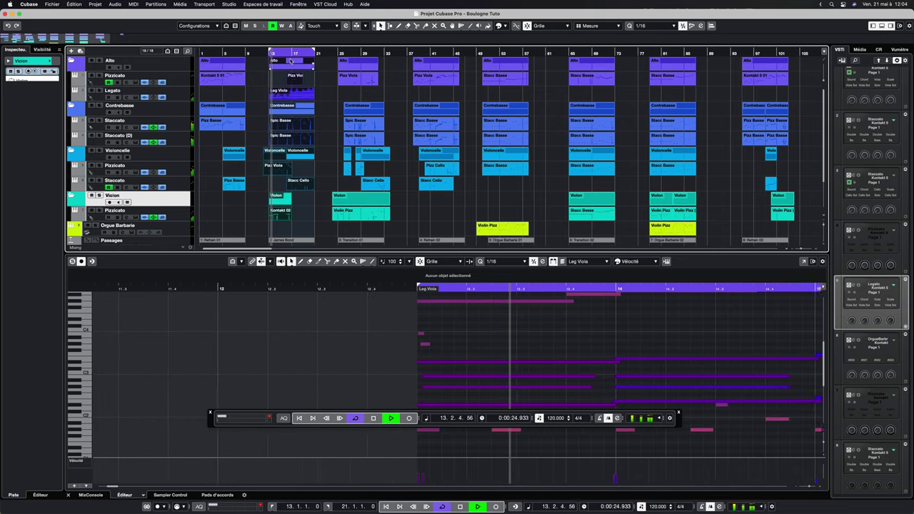
key(space)
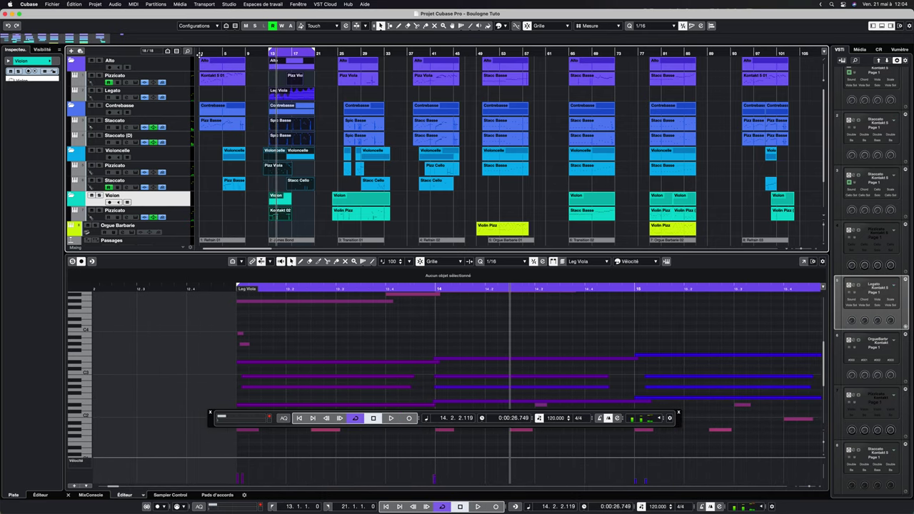
double_click(200, 53)
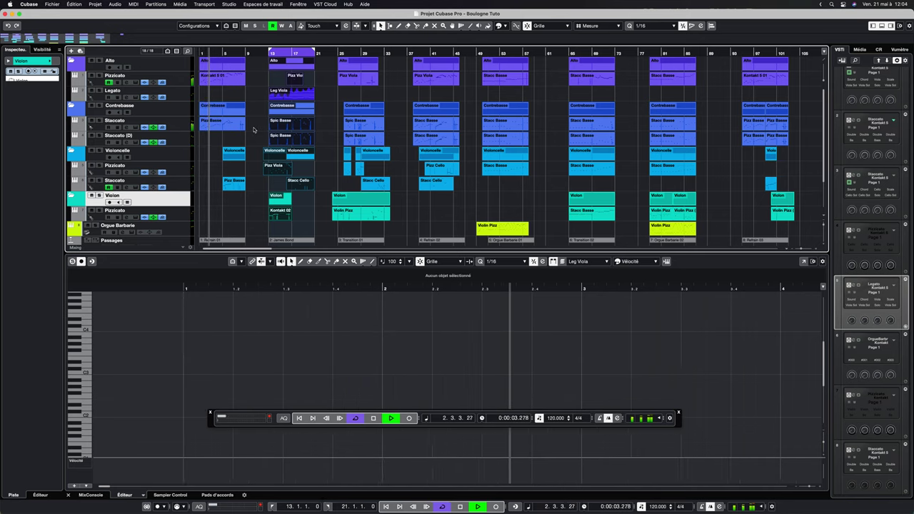
key(space)
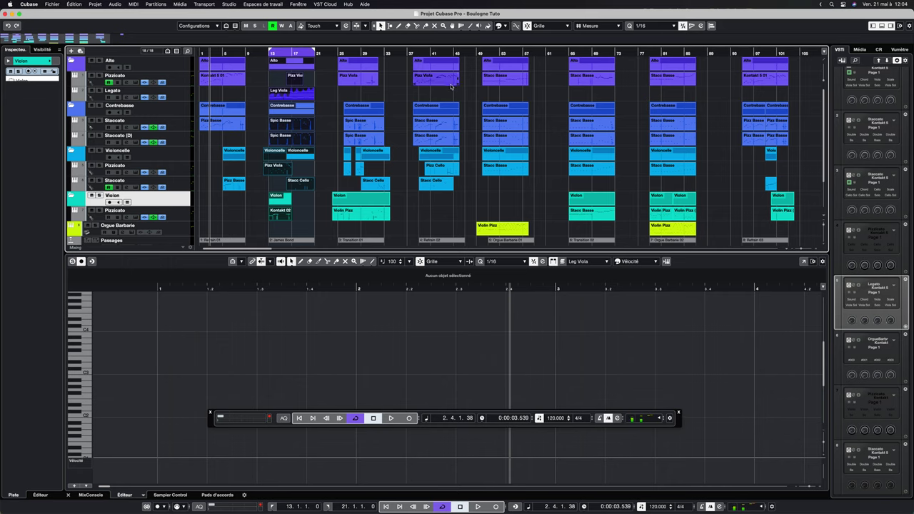
- Solo the Orgue Barbarie track, show its first Violin Pizz part in the lower editor, and play from the part's start at bar 49
scroll(505, 65, down, 3)
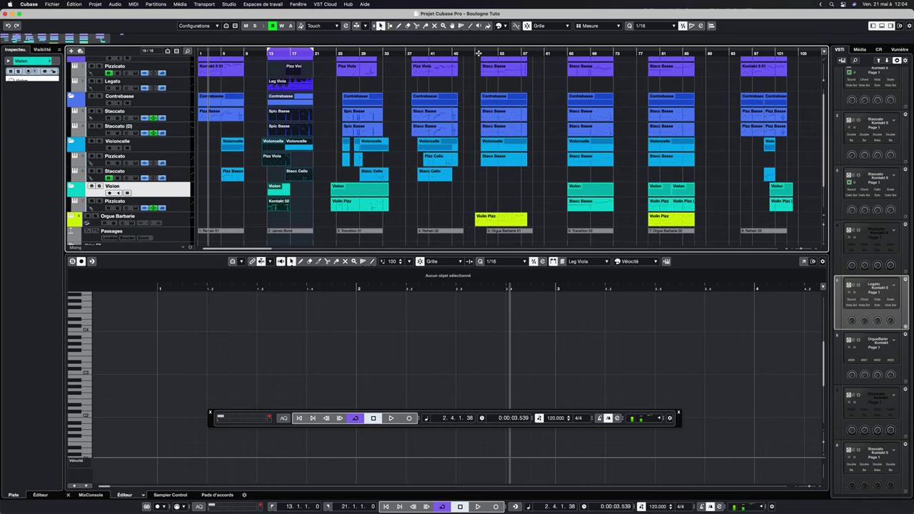
click(169, 224)
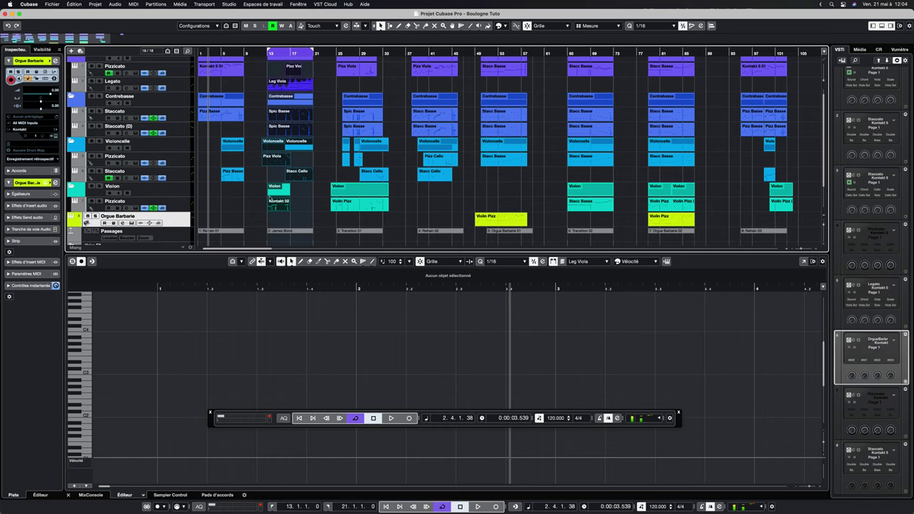
scroll(361, 184, up, 3)
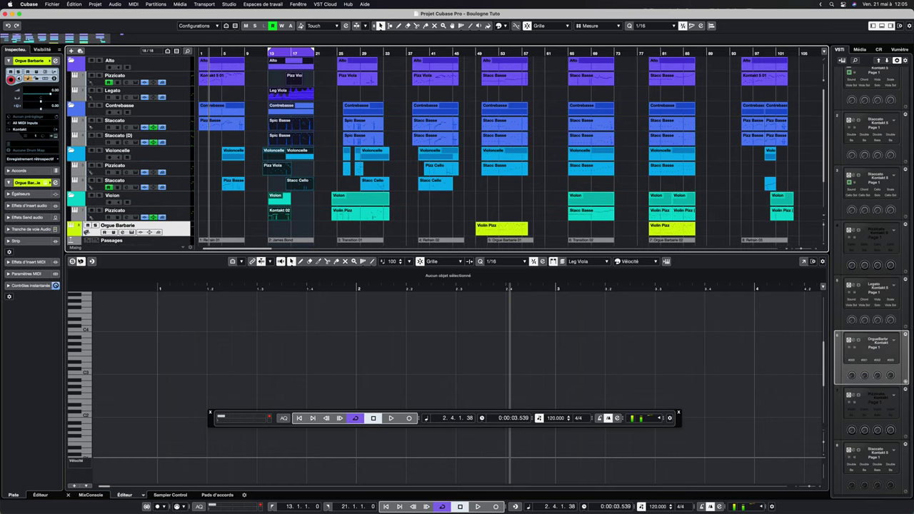
click(96, 226)
click(500, 228)
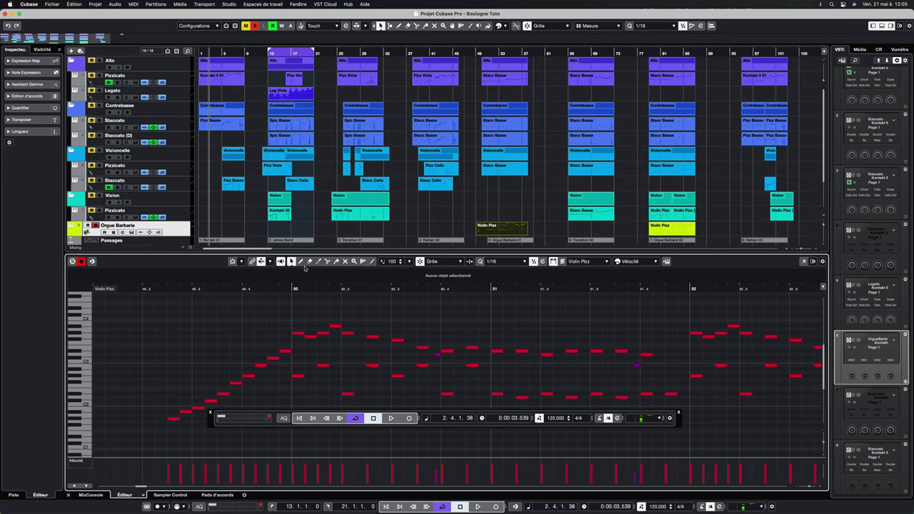
click(479, 53)
key(space)
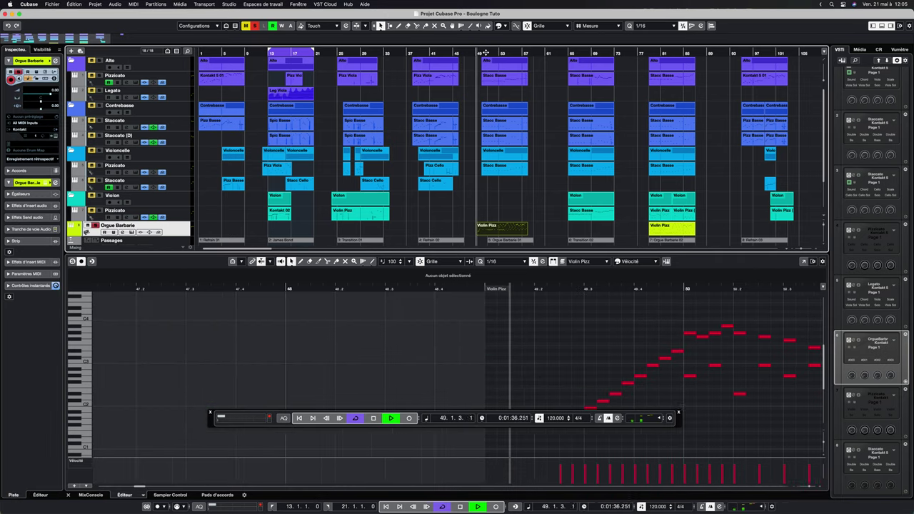
- Set the cycle range to bars 50 to 58, solo the Alto and Contrebasse tracks during playback, and clear all solos
drag(292, 49, 526, 52)
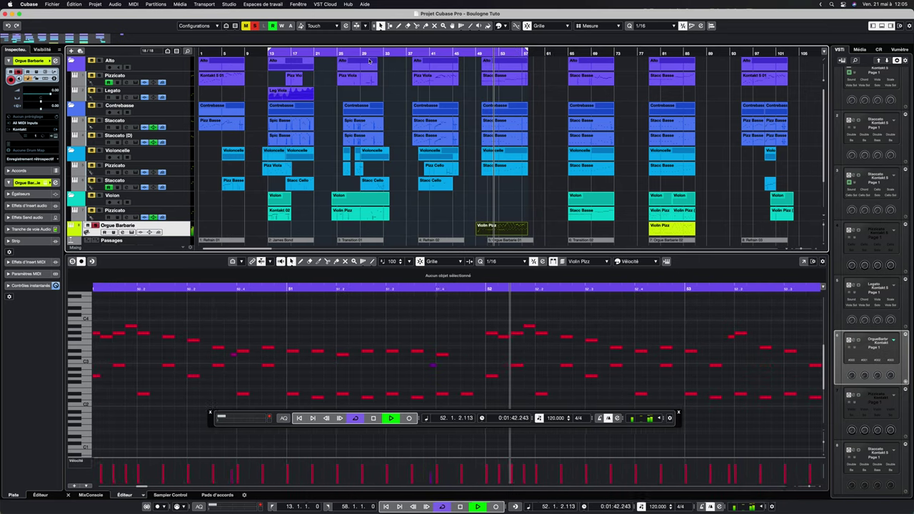
drag(269, 53, 480, 52)
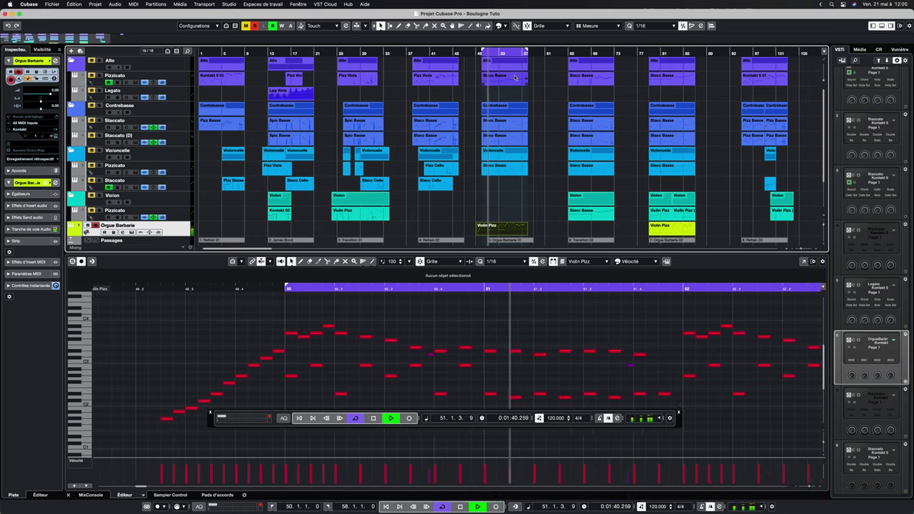
click(103, 64)
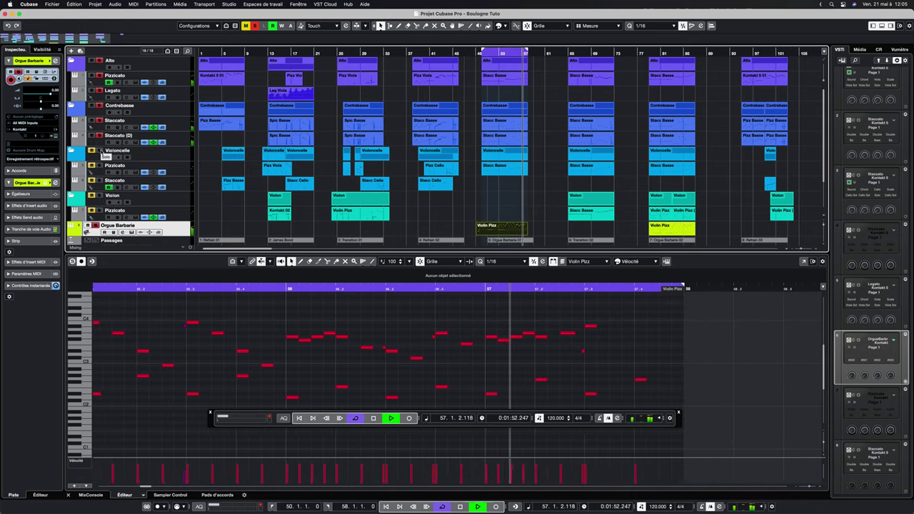
click(256, 28)
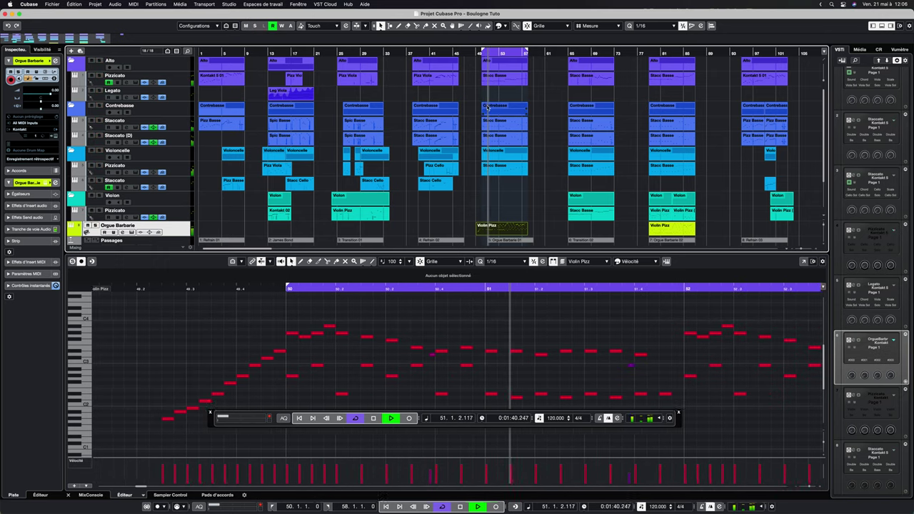
- Show the cello Pizzicato and Contrebasse Staccato (D) parts at bar 50 together in the lower editor, and stop playback
click(510, 164)
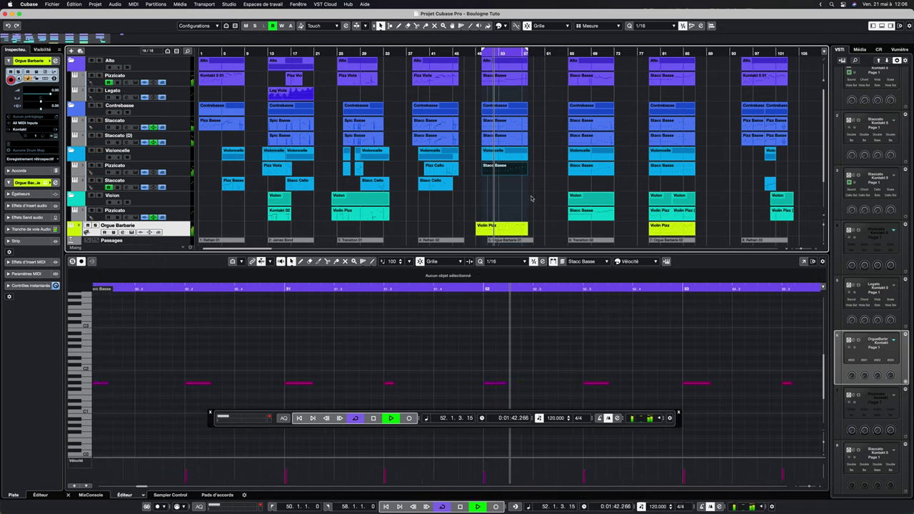
shift+click(493, 142)
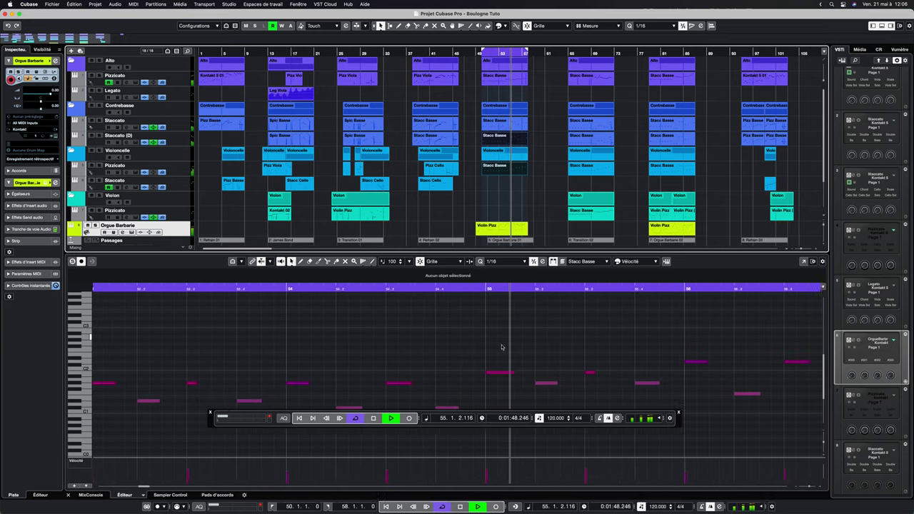
click(373, 418)
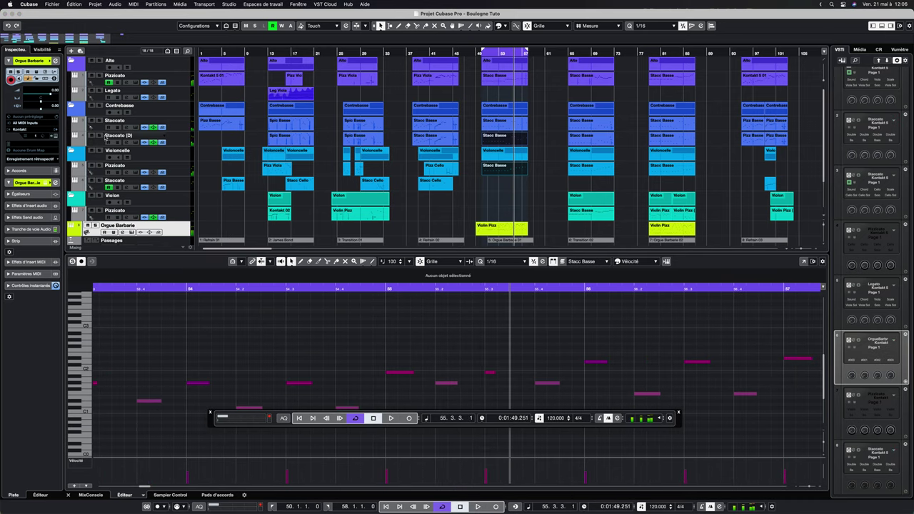
- Solo the Contrebasse Staccato (D) and cello Pizzicato tracks and play them from bar 50
click(99, 136)
click(100, 180)
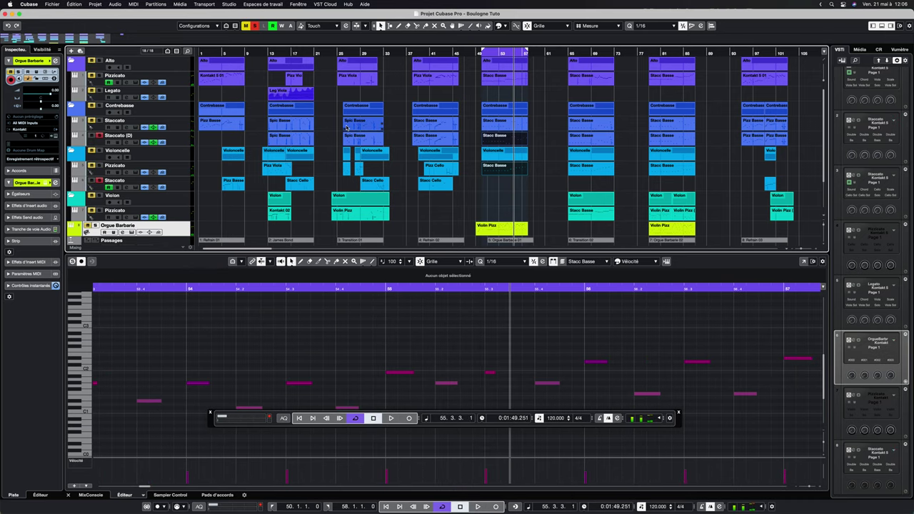
click(99, 166)
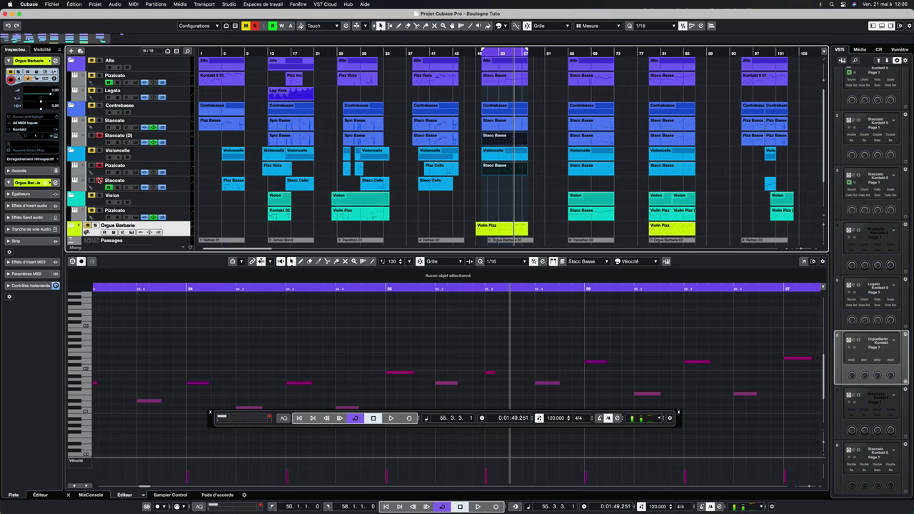
double_click(483, 52)
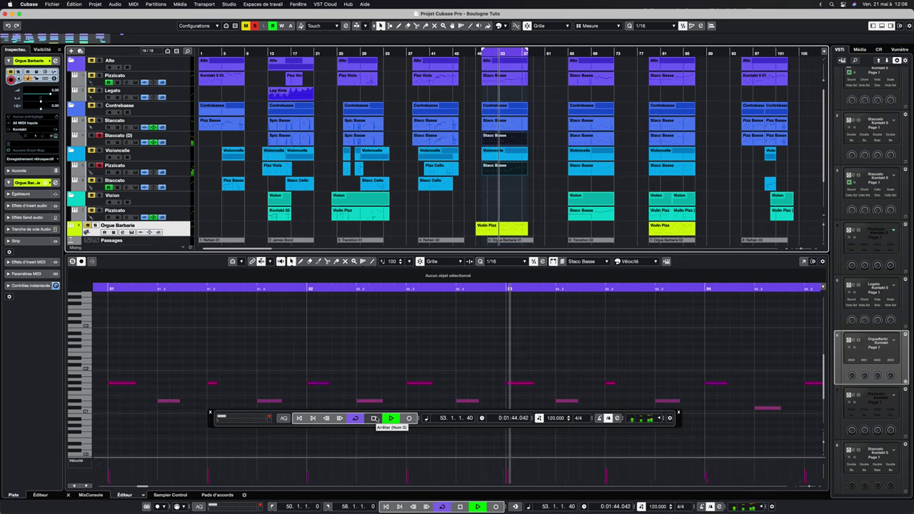
- Stop playback, replay the soloed cello Pizzicato and Contrebasse Staccato (D) tracks from bar 50, and stop again
click(374, 418)
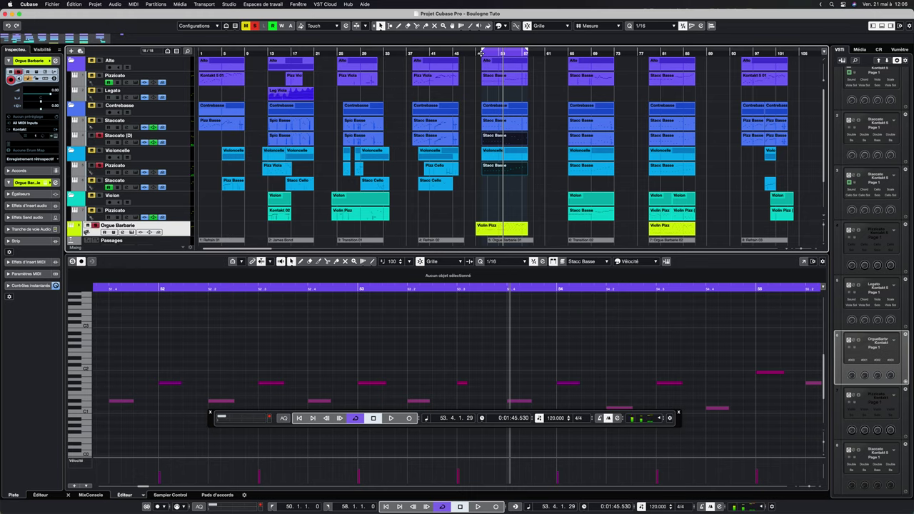
double_click(481, 53)
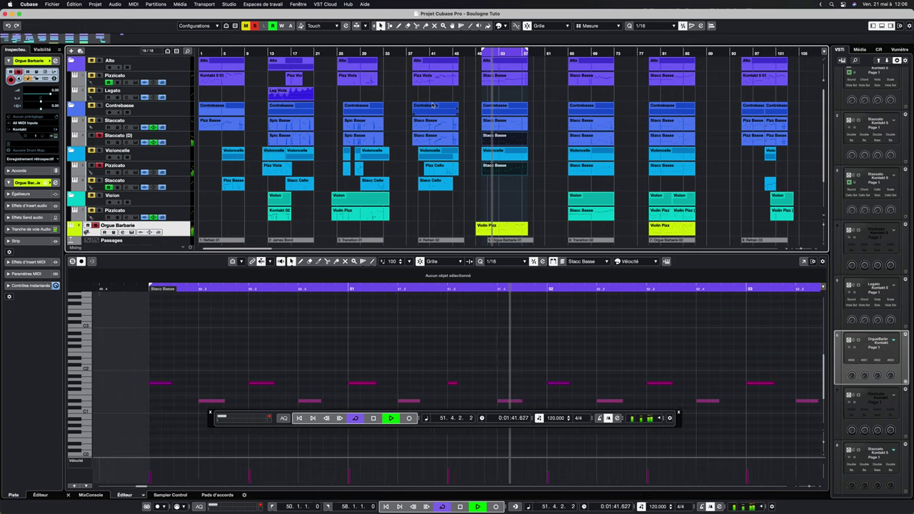
scroll(500, 114, right, 10)
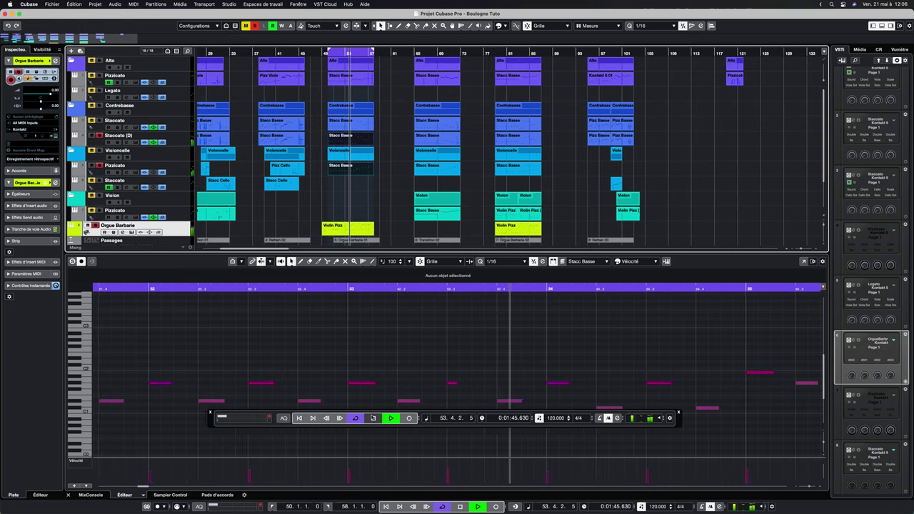
click(373, 419)
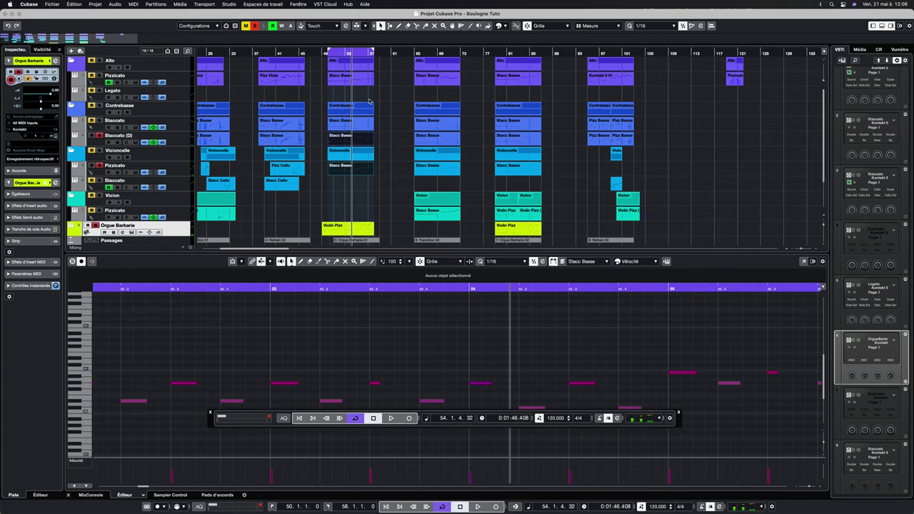
- Examine how the instrument tracks are layered across the sections from Orgue Barbarie 01 to Refrain 03
scroll(152, 132, down, 1)
scroll(152, 133, up, 1)
scroll(353, 102, down, 2)
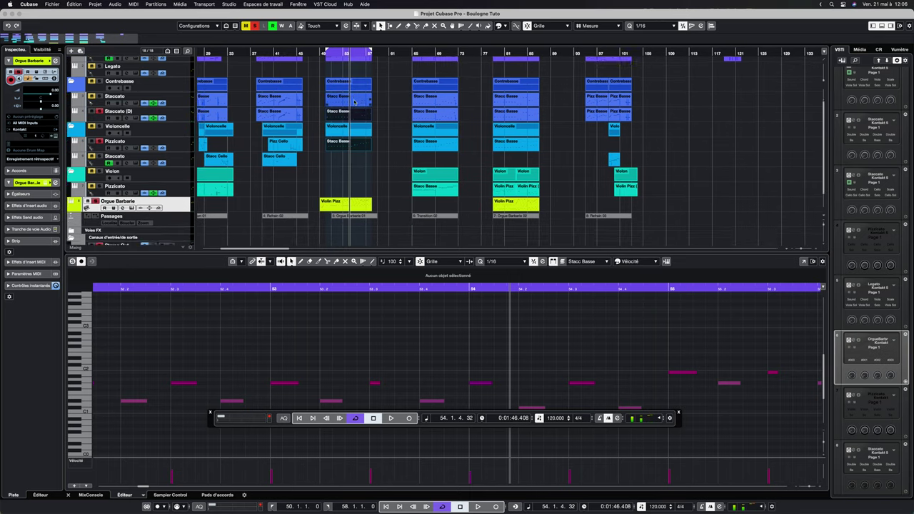
scroll(353, 103, up, 2)
scroll(266, 93, left, 5)
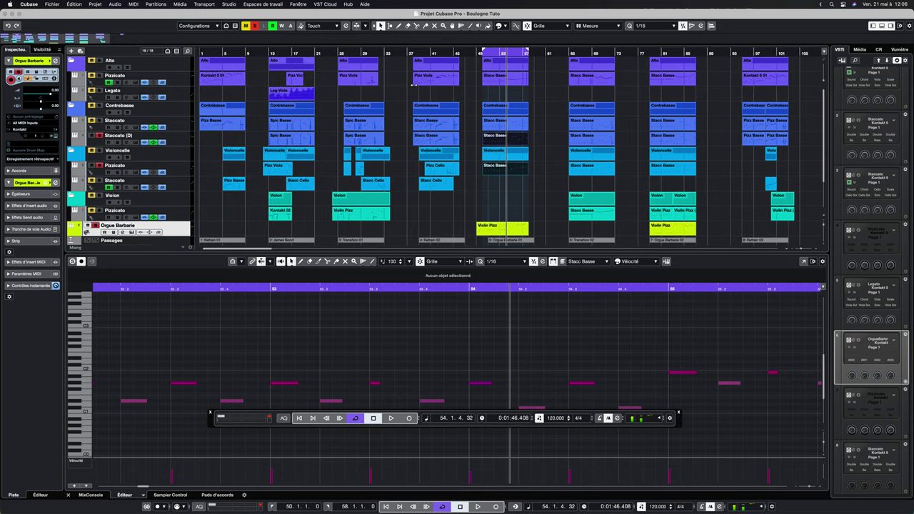
scroll(352, 102, right, 5)
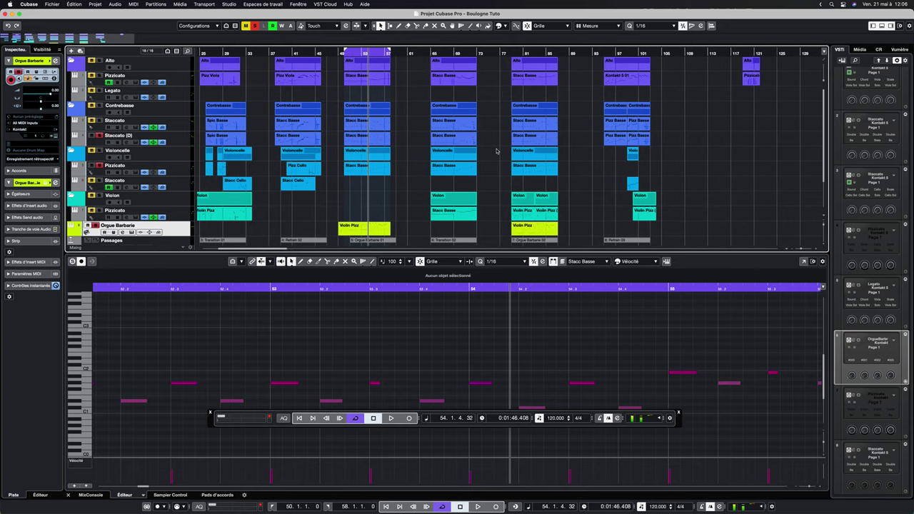
scroll(496, 150, down, 2)
scroll(497, 150, right, 1)
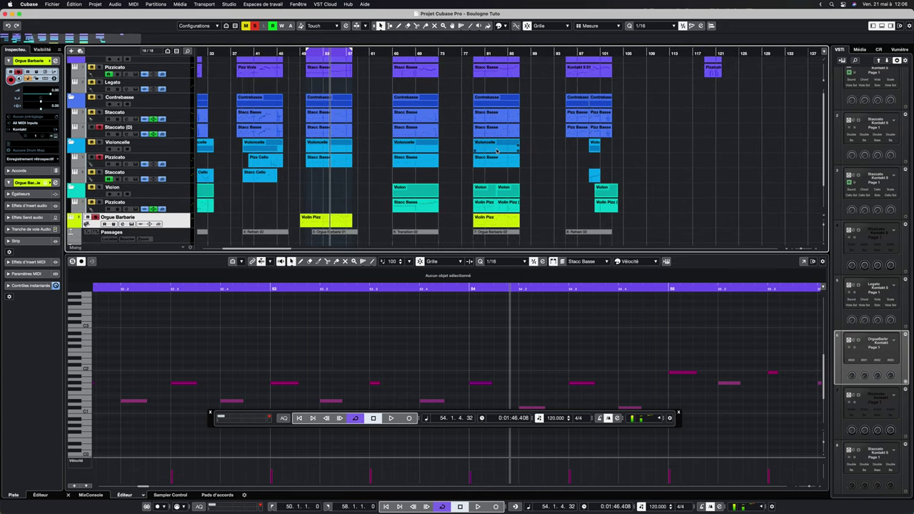
scroll(497, 150, up, 2)
scroll(496, 150, right, 1)
scroll(504, 132, down, 2)
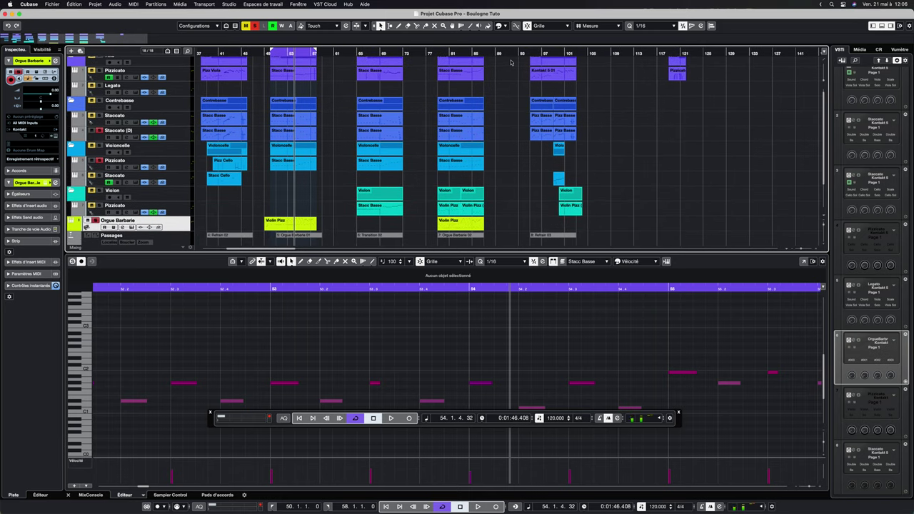
scroll(509, 66, up, 2)
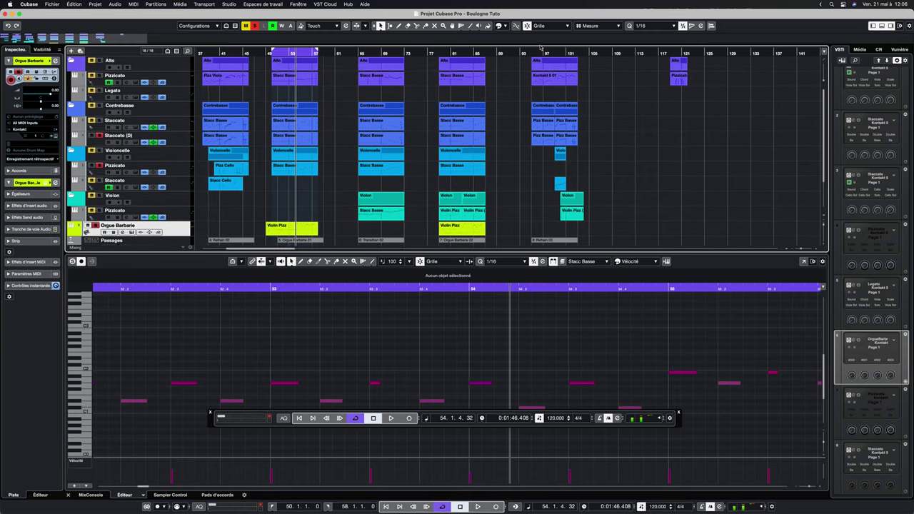
- Copy all string parts of the Transition 02 section at bar 65 and paste them at bar 133
drag(420, 64, 378, 223)
scroll(543, 143, right, 5)
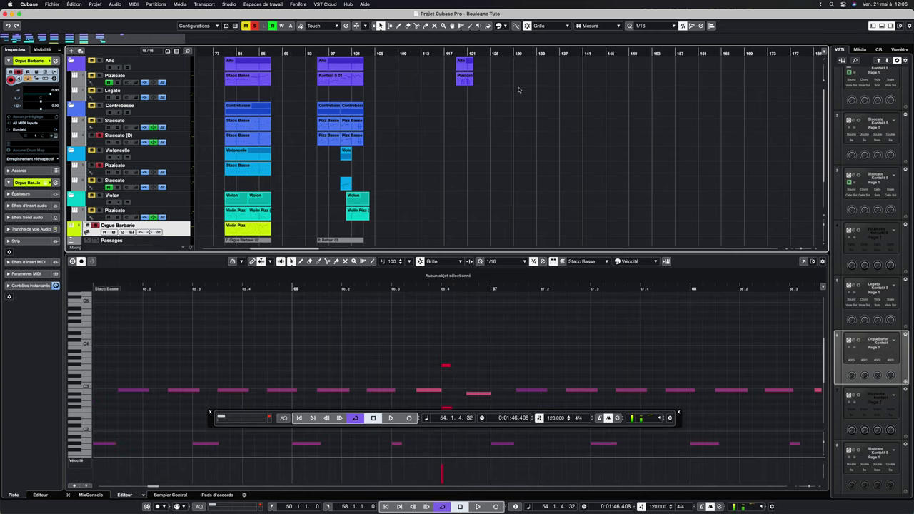
click(537, 53)
key(super+v)
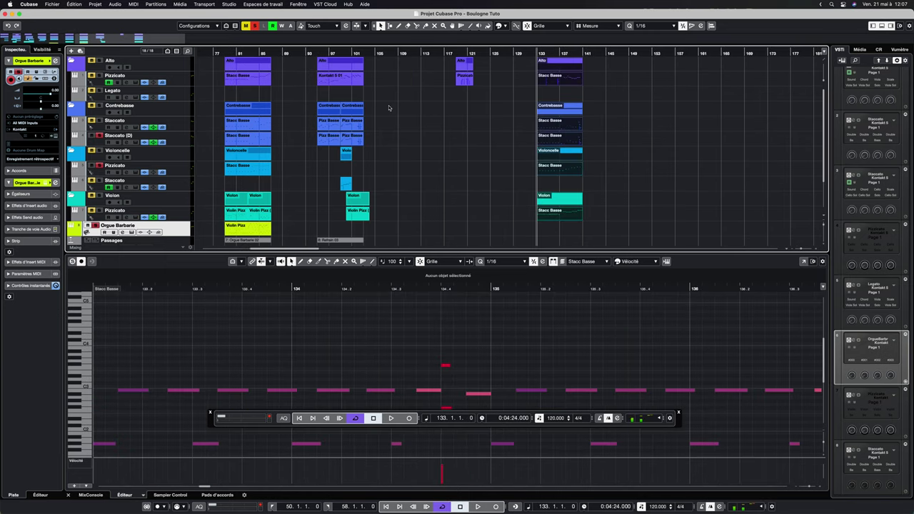
- Copy all parts of the Refrain 03 section and paste them at bar 141, directly behind the pasted transition
drag(383, 63, 335, 221)
key(super+c)
key(super+v)
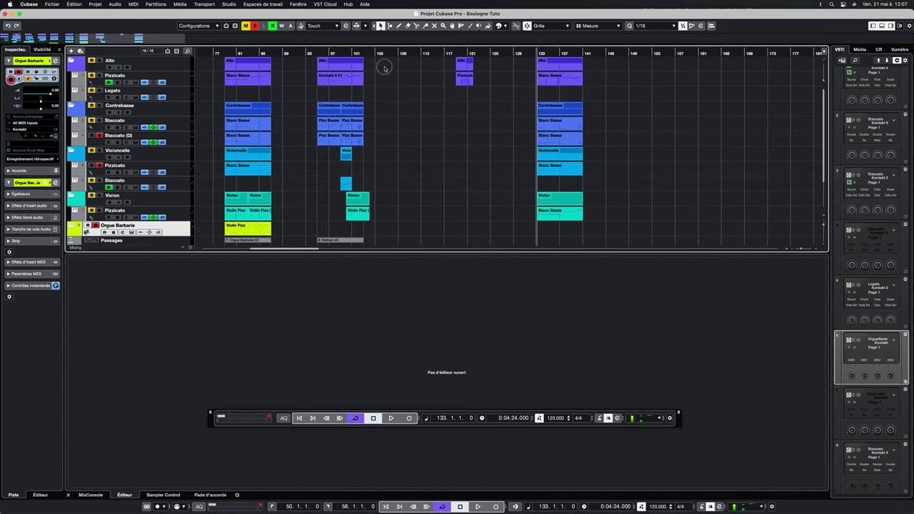
click(383, 68)
click(585, 53)
key(super+v)
- Copy all parts of the Orgue Barbarie 02 section, including the barrel organ, and paste them at bar 149
scroll(373, 71, left, 10)
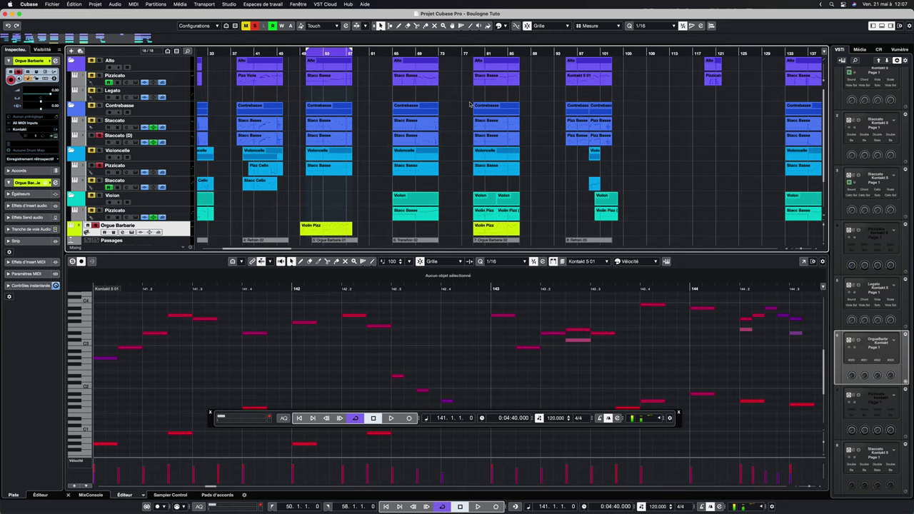
scroll(389, 75, left, 1)
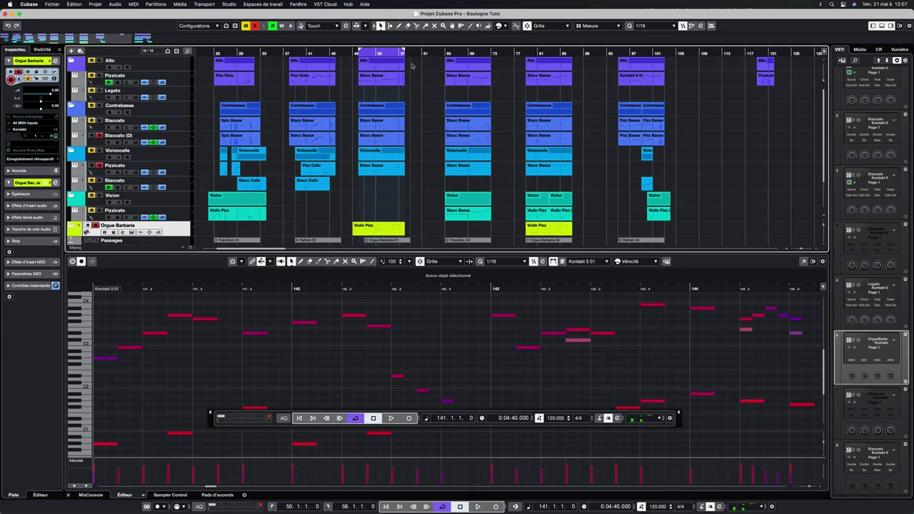
scroll(580, 81, right, 3)
drag(568, 68, 474, 229)
scroll(581, 89, right, 10)
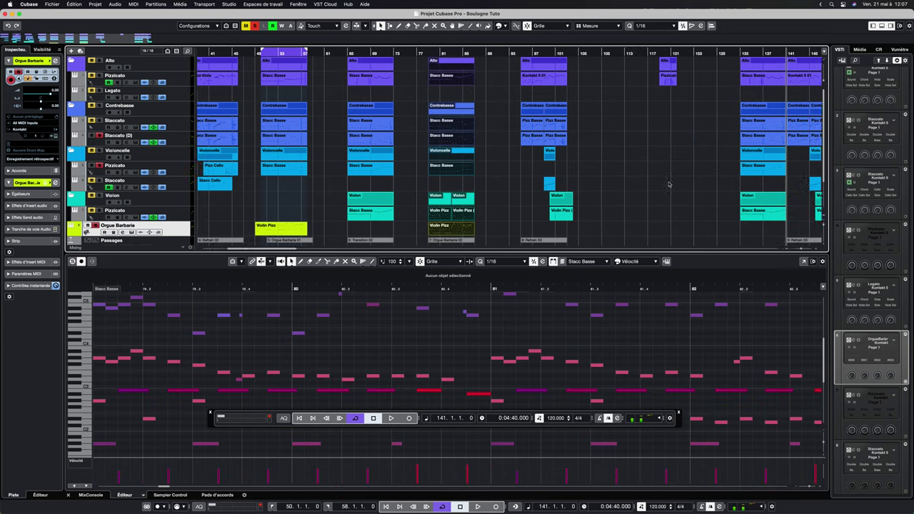
click(545, 53)
key(ctrl+v)
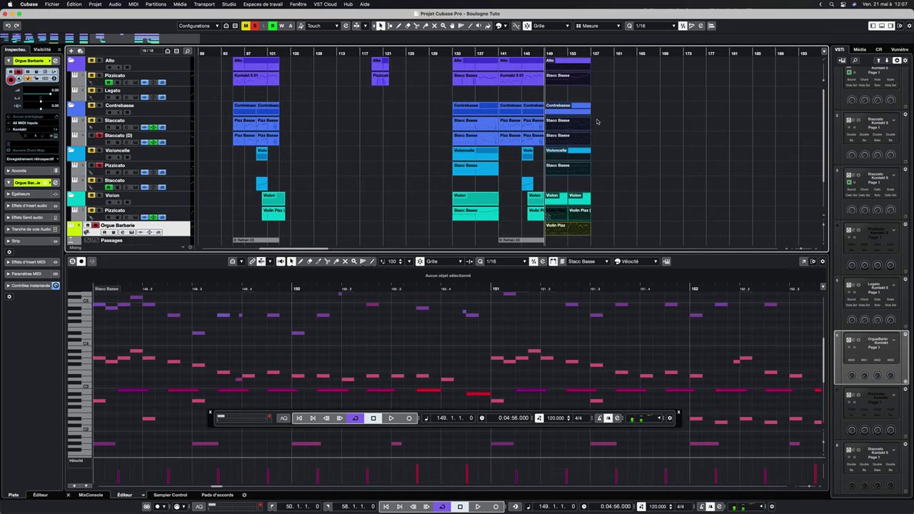
- Copy the James Bond section's parts to bar 157 and shift them one bar earlier to align with the preceding section
scroll(540, 150, left, 15)
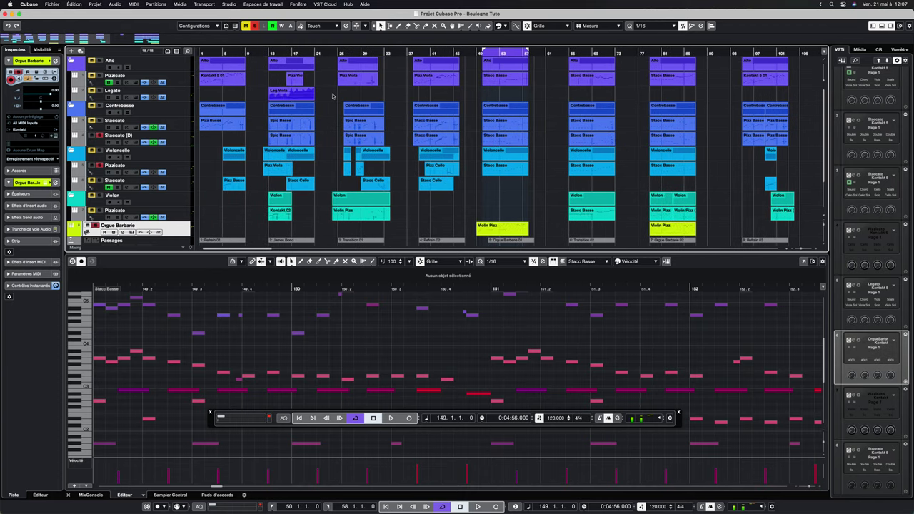
drag(321, 60, 258, 191)
scroll(322, 184, right, 15)
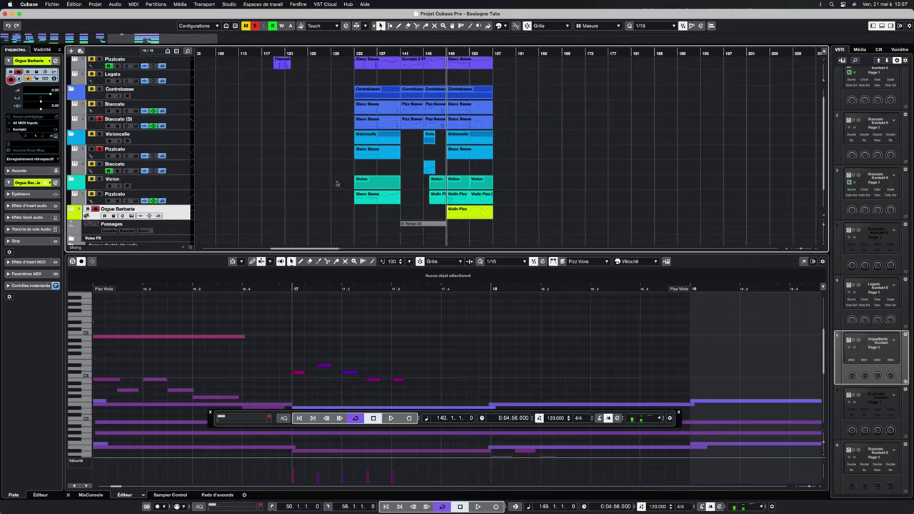
scroll(337, 184, up, 2)
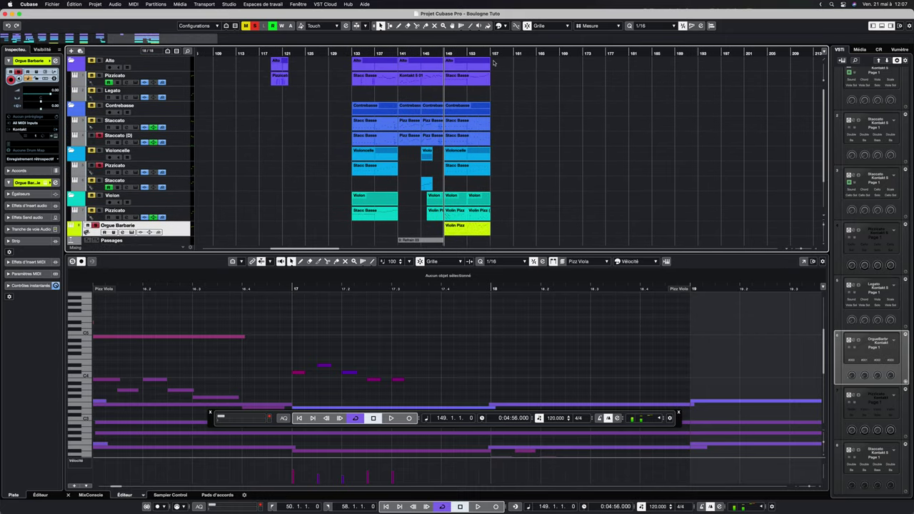
click(490, 52)
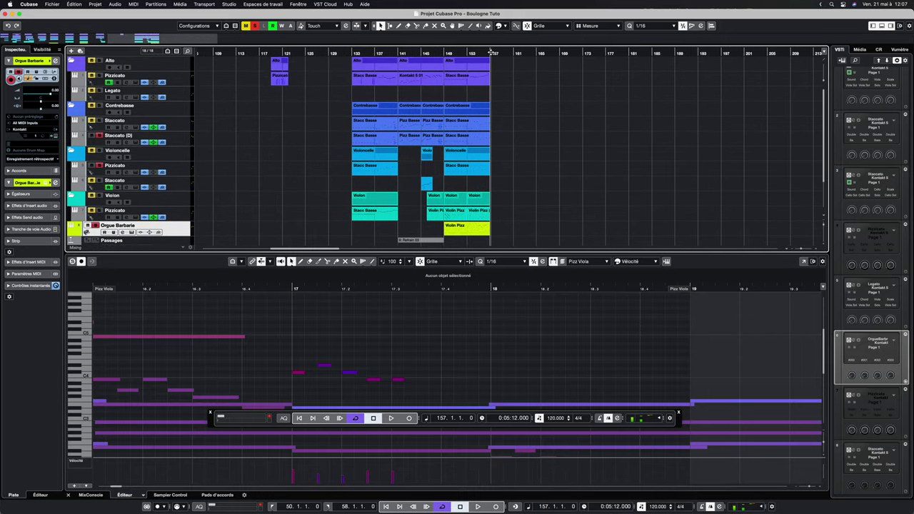
key(super+v)
drag(518, 66, 496, 66)
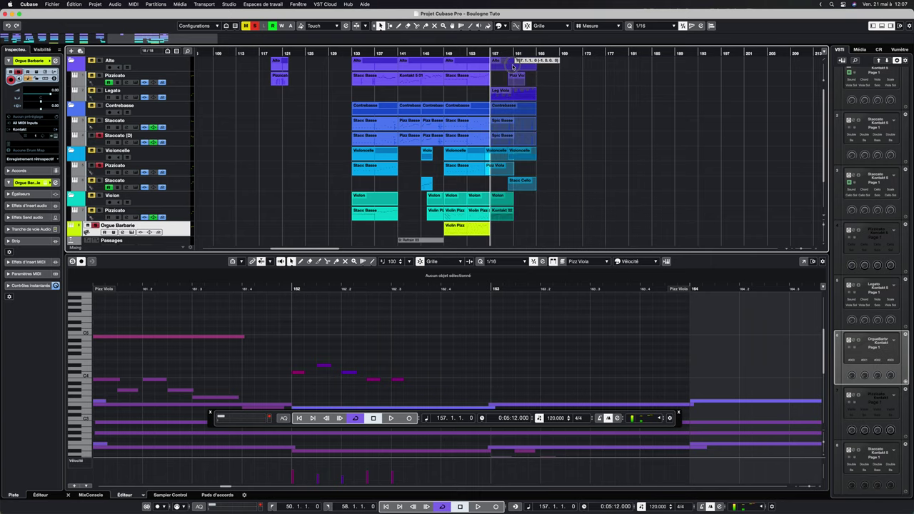
- Clear all solos and play the re-ordered sections from bar 133
click(352, 53)
key(space)
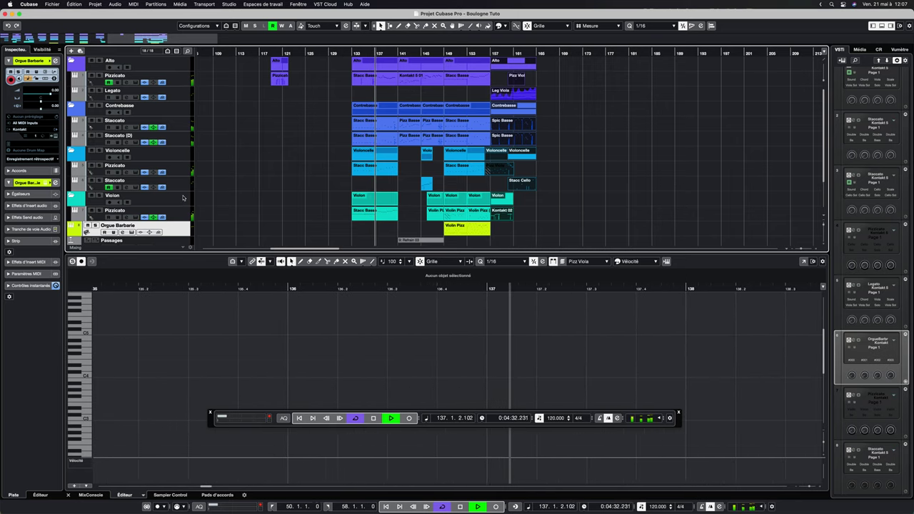
scroll(375, 193, down, 2)
scroll(379, 203, down, 2)
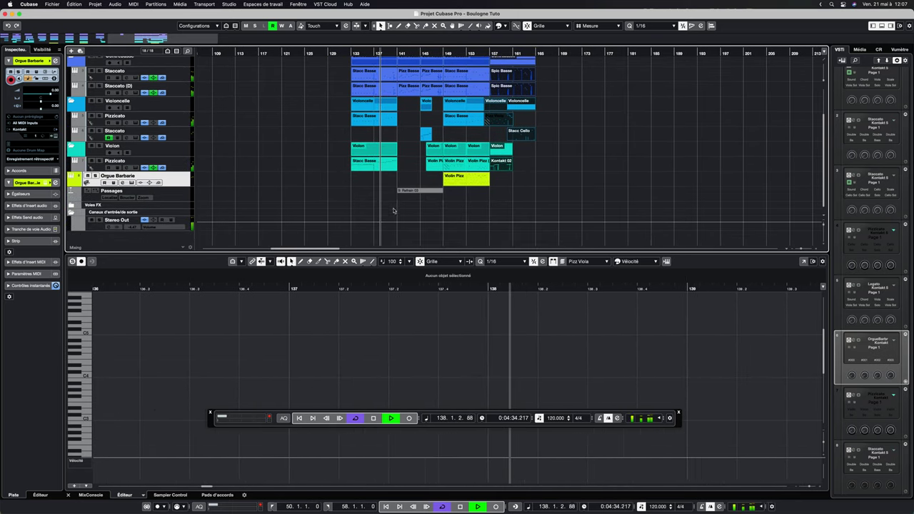
scroll(422, 197, up, 3)
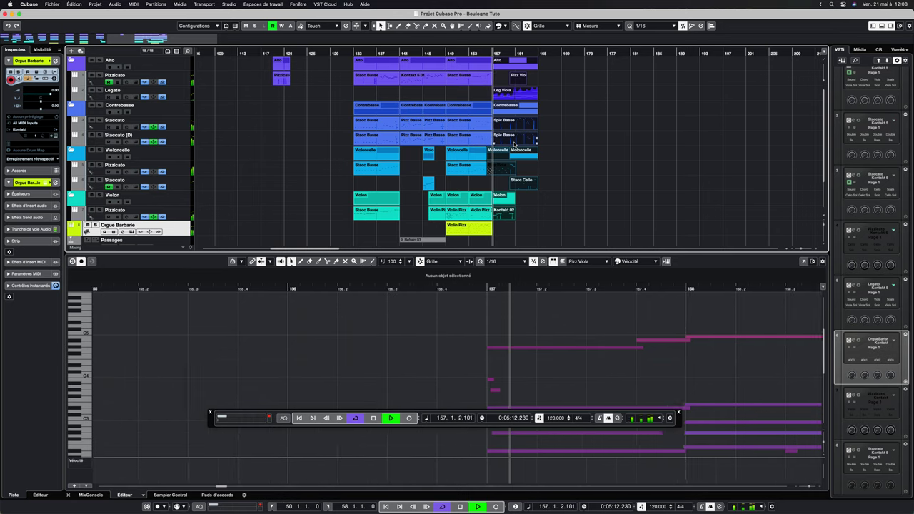
- Copy the original Refrain 03 parts to bar 165, behind the James Bond copy, while playback continues
scroll(509, 166, left, 10)
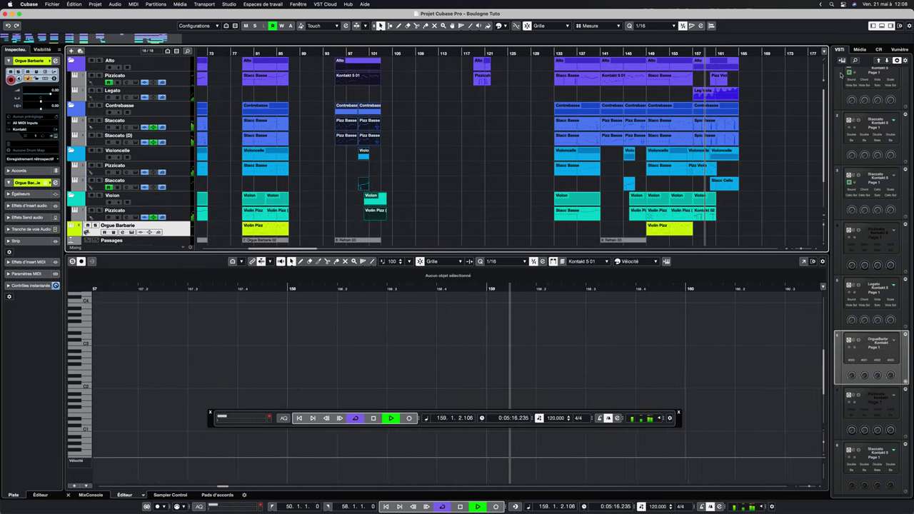
scroll(630, 54, right, 6)
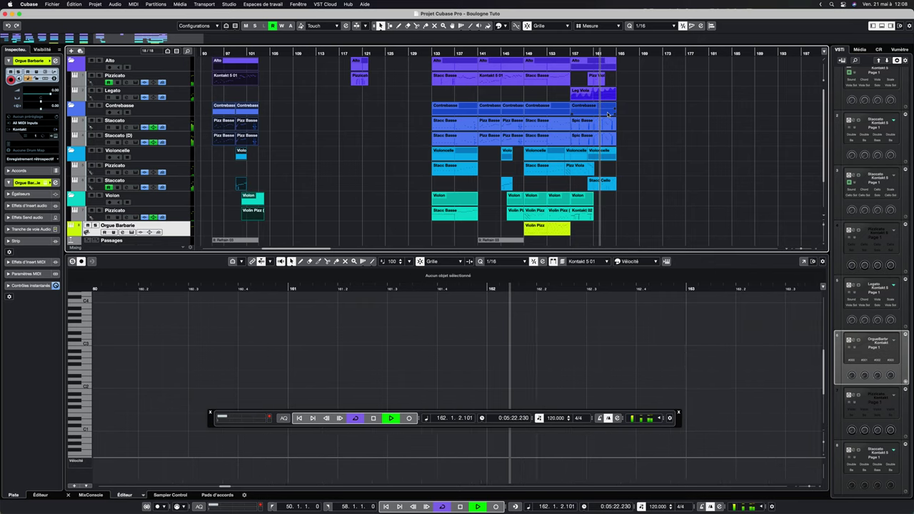
scroll(563, 113, right, 2)
scroll(562, 113, right, 5)
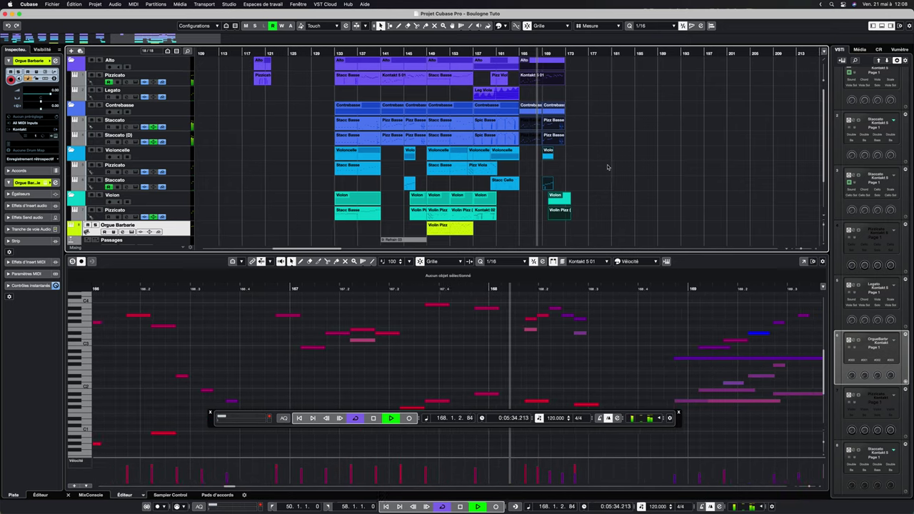
scroll(614, 172, down, 1)
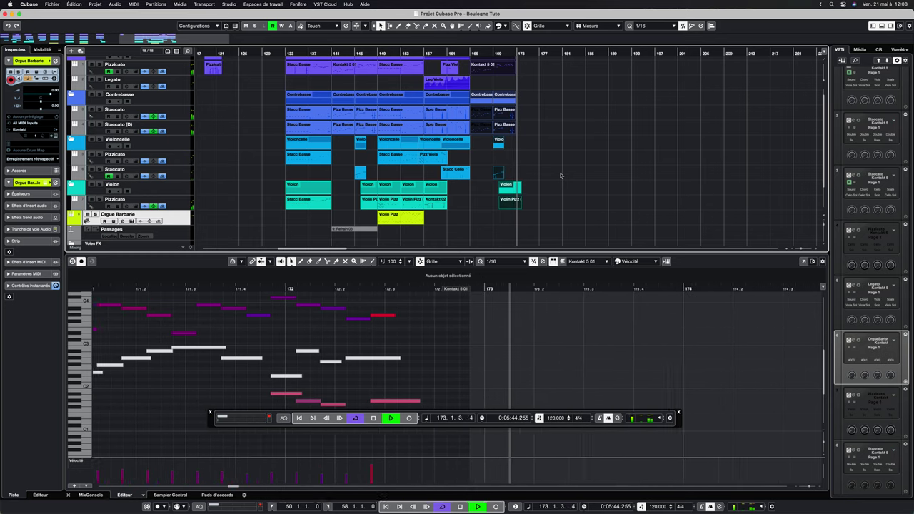
- Stop playback at the end of the re-ordered sections and save the project
key(space)
key(shift+f)
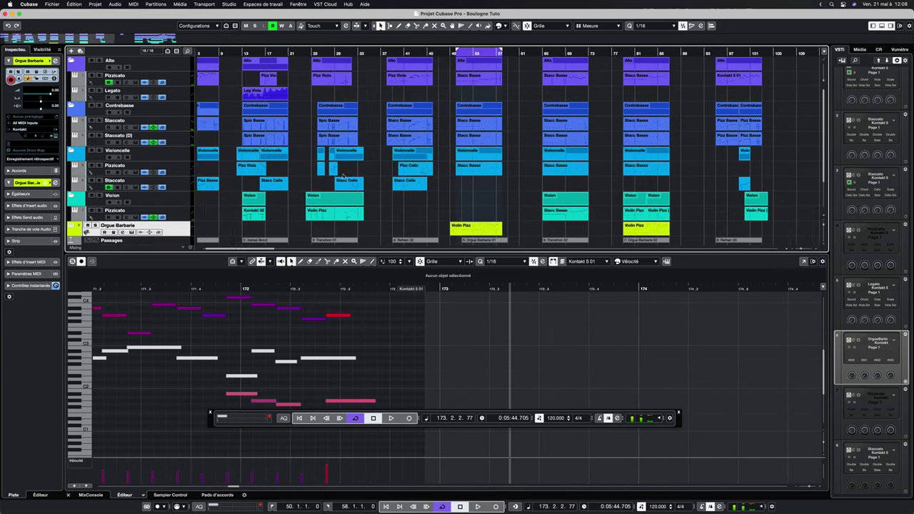
click(51, 5)
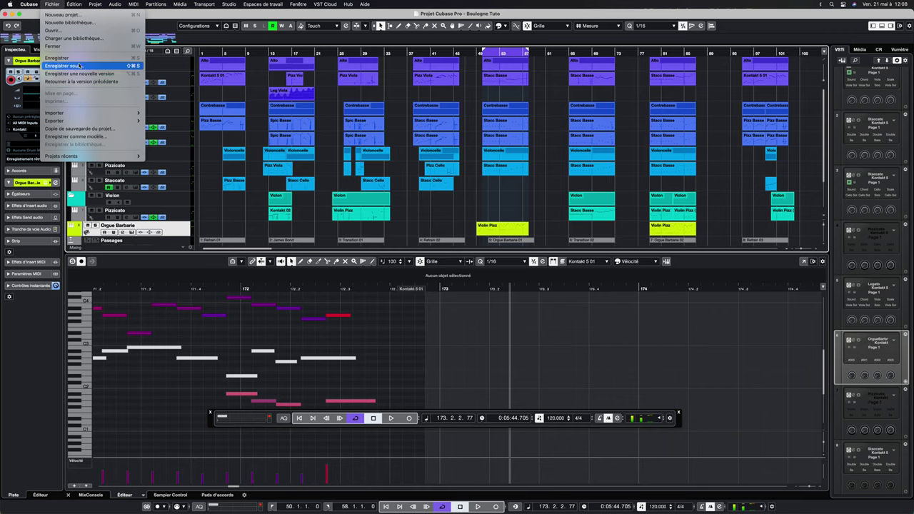
click(70, 61)
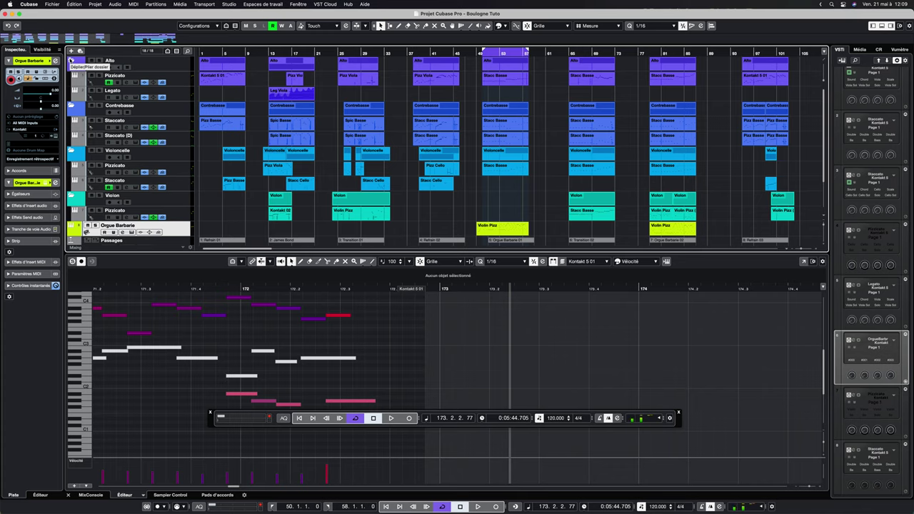
scroll(335, 144, right, 10)
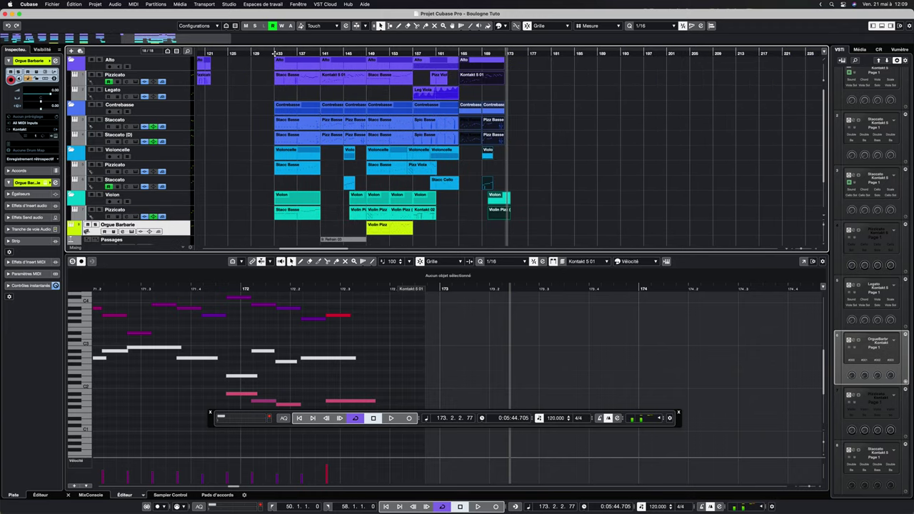
scroll(415, 164, left, 10)
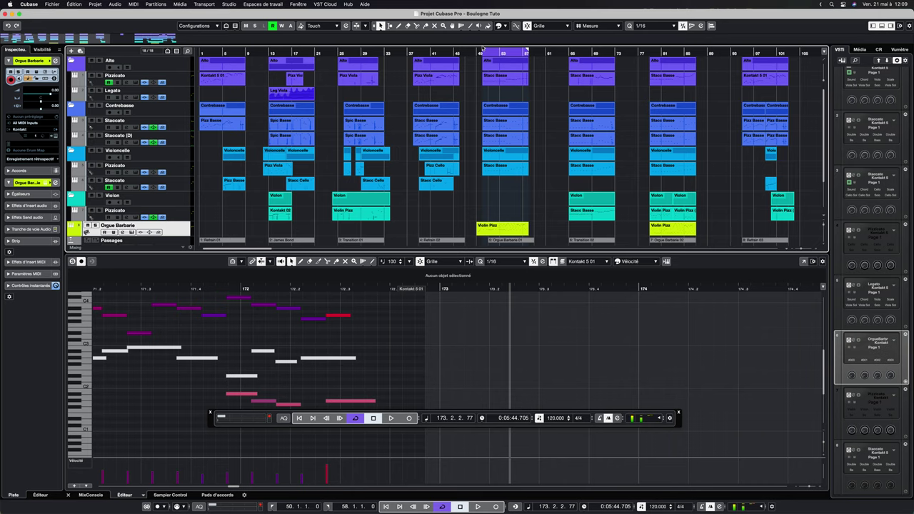
scroll(620, 142, right, 8)
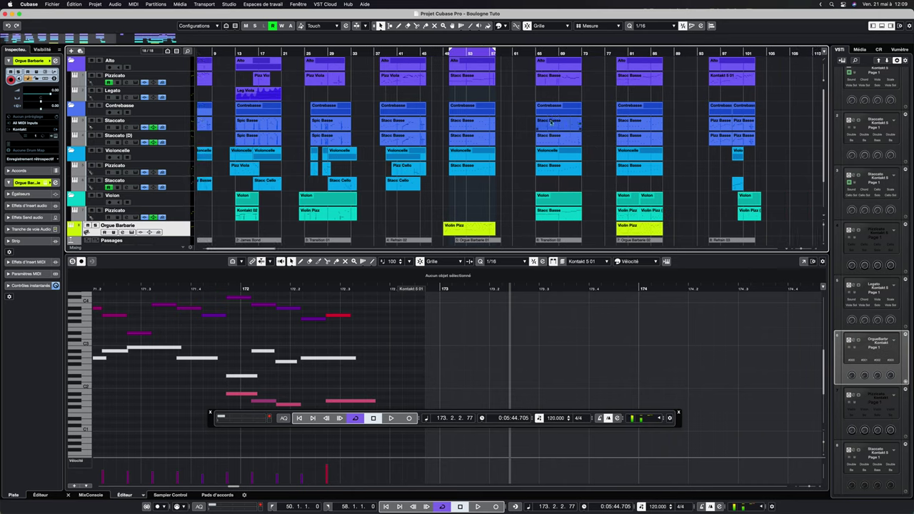
scroll(479, 92, left, 1)
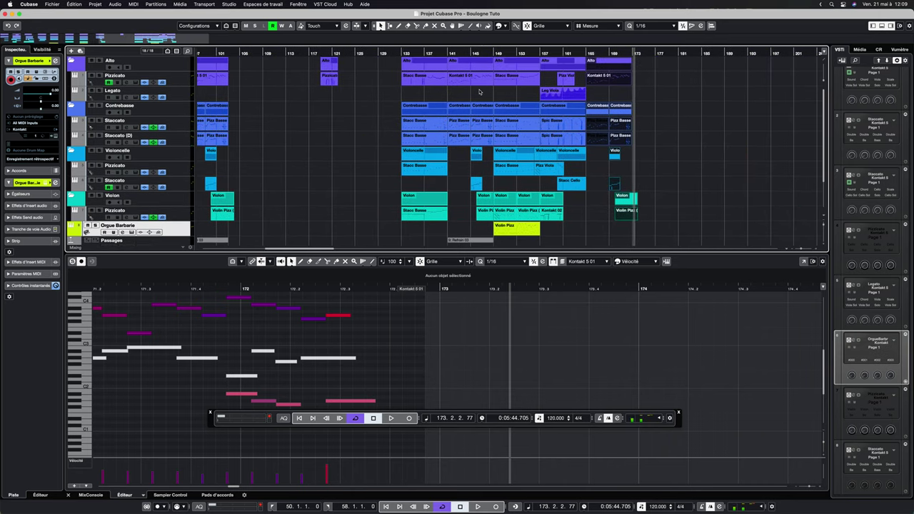